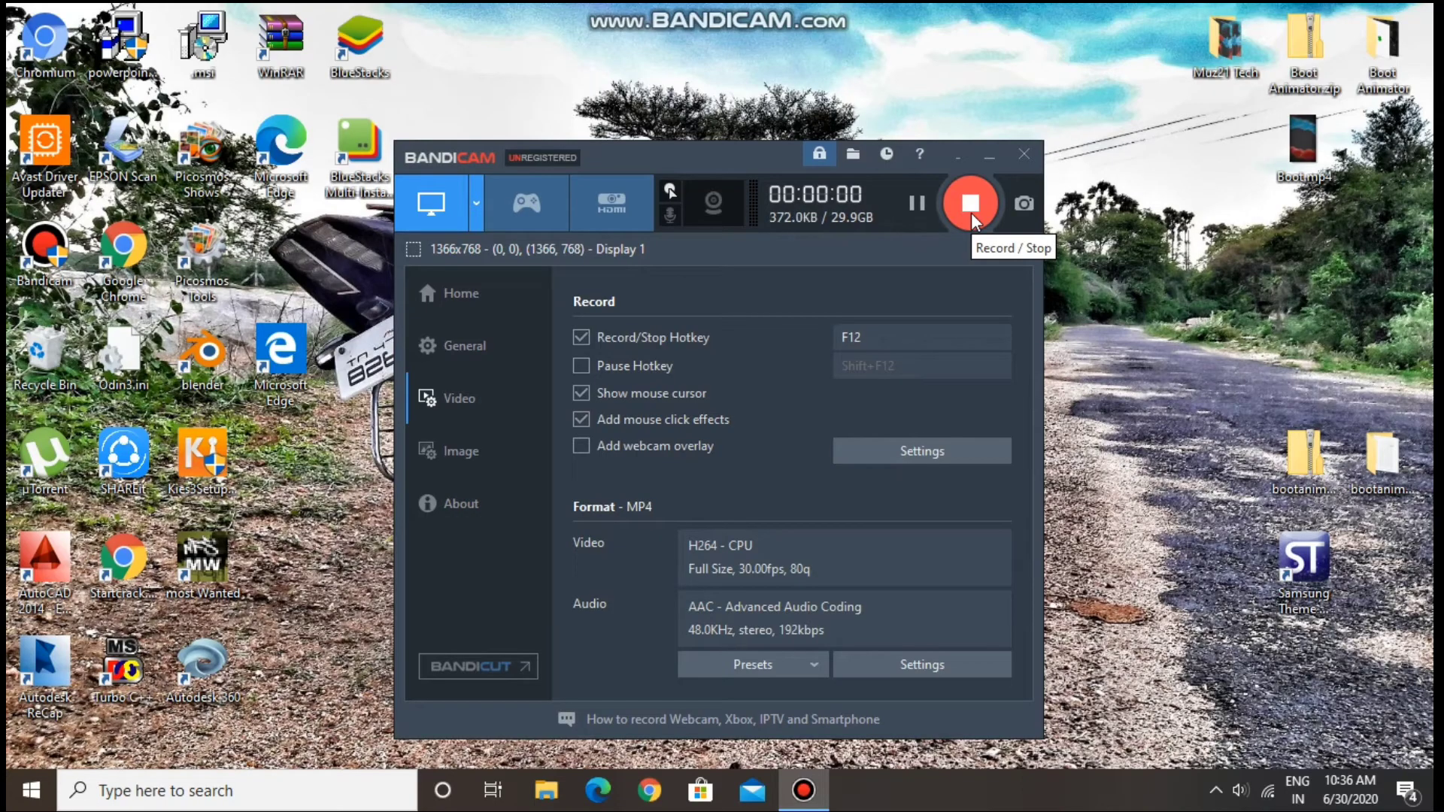
Open the bootanimation folder in File Explorer to review its contents.
left_click(988, 159)
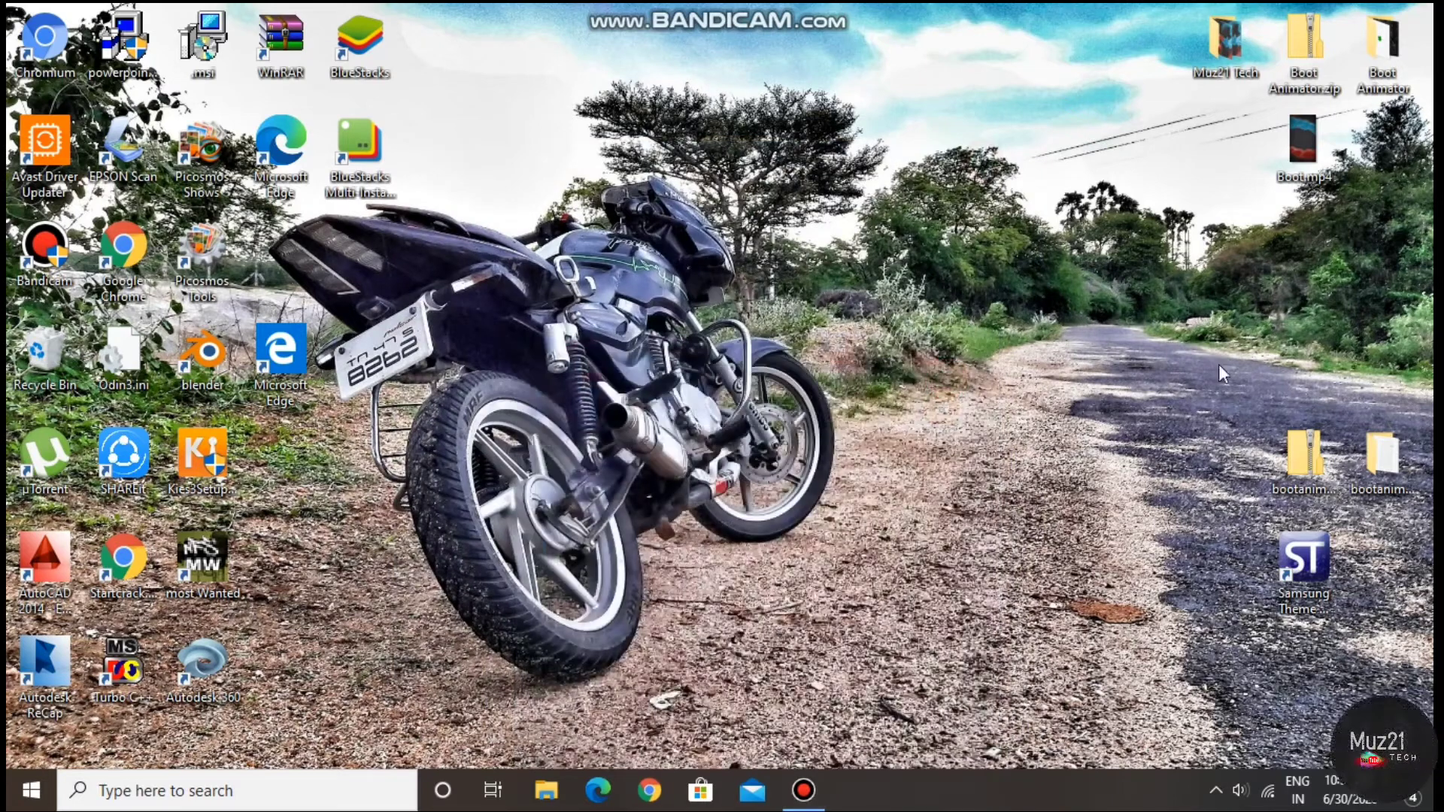
mouse_move(1288, 458)
left_mouse_down()
mouse_move(1302, 449)
mouse_move(1269, 447)
left_mouse_up()
left_click(1370, 459)
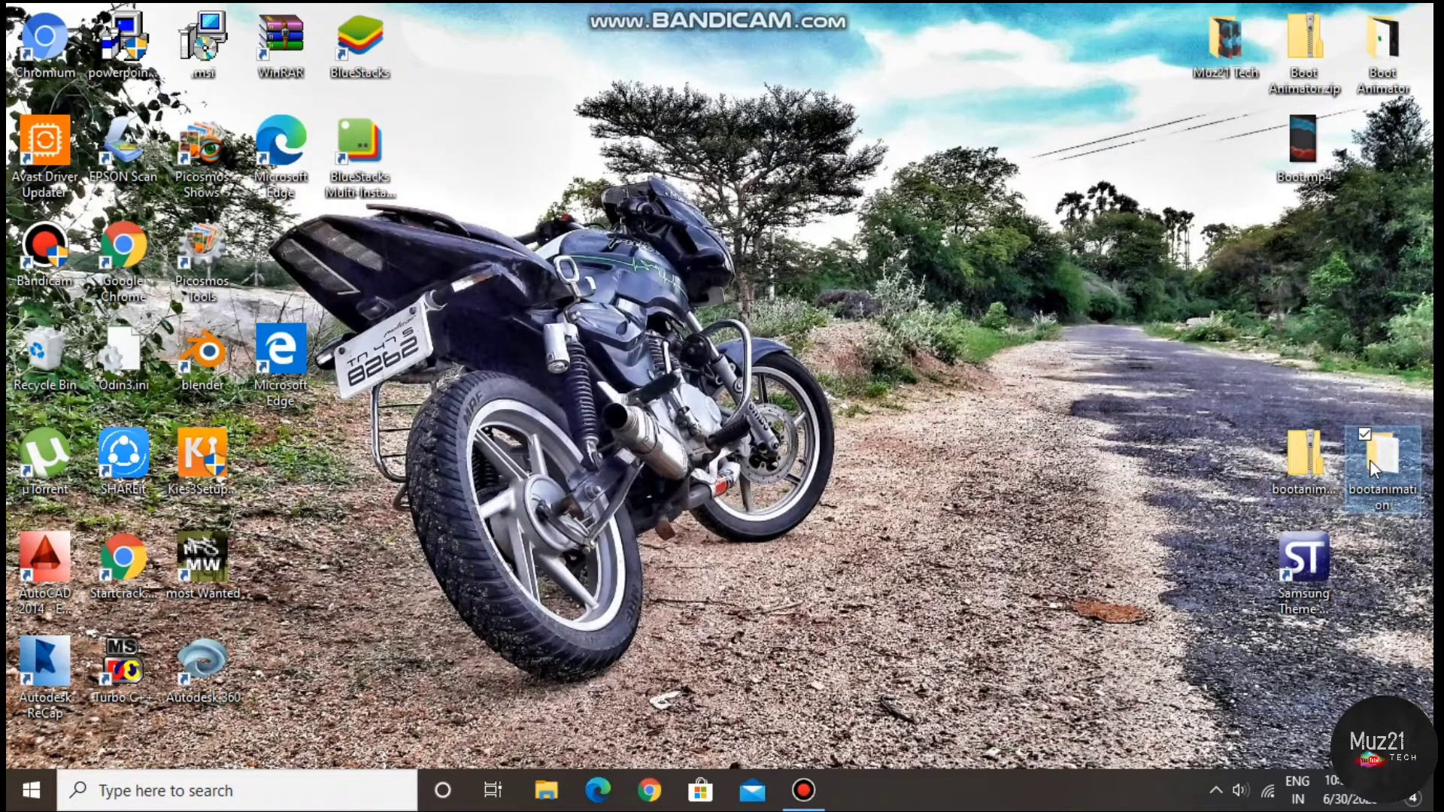
double_click(1369, 459)
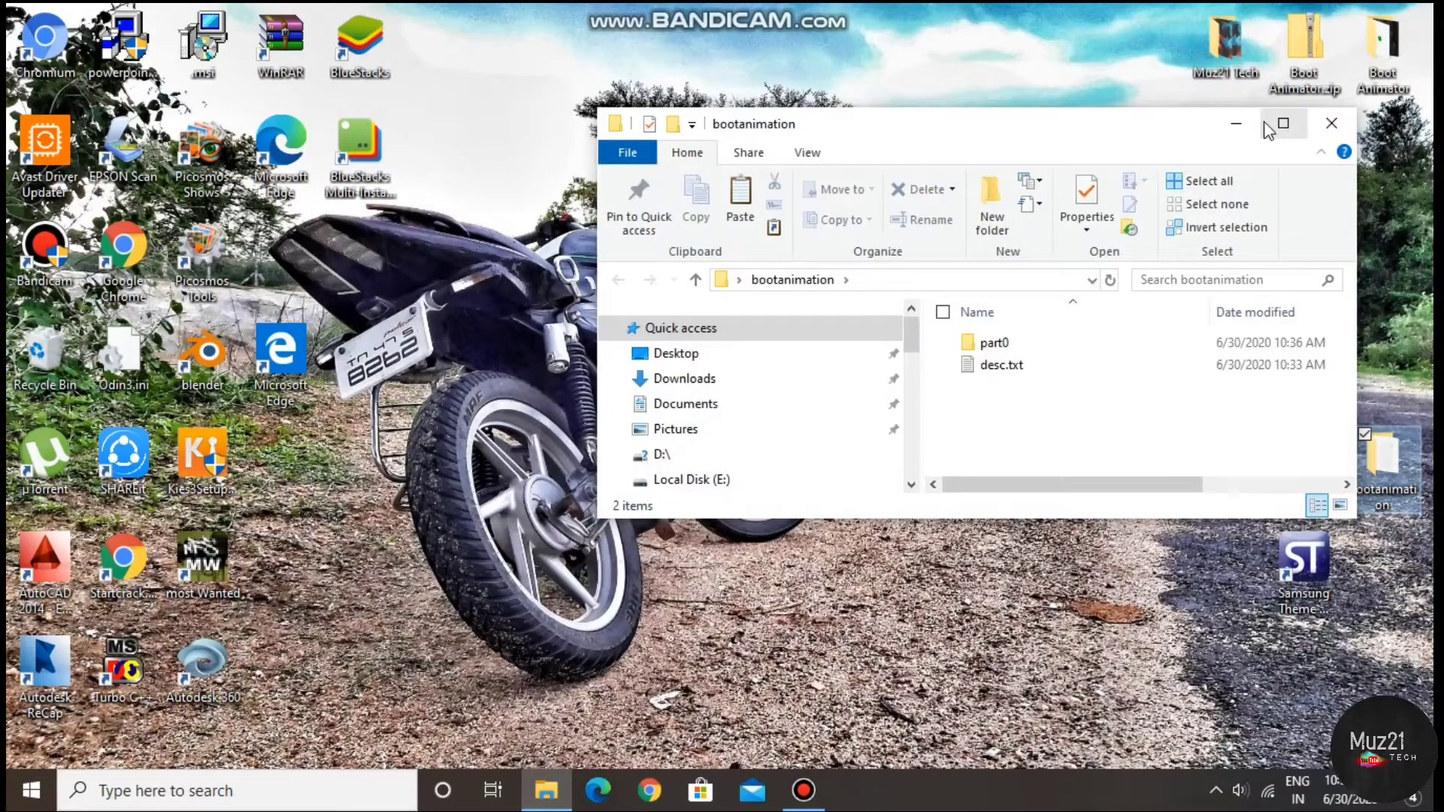
Minimize Explorer and launch Samsung Theme Designer from its desktop shortcut.
left_click(1241, 124)
left_click(1309, 579)
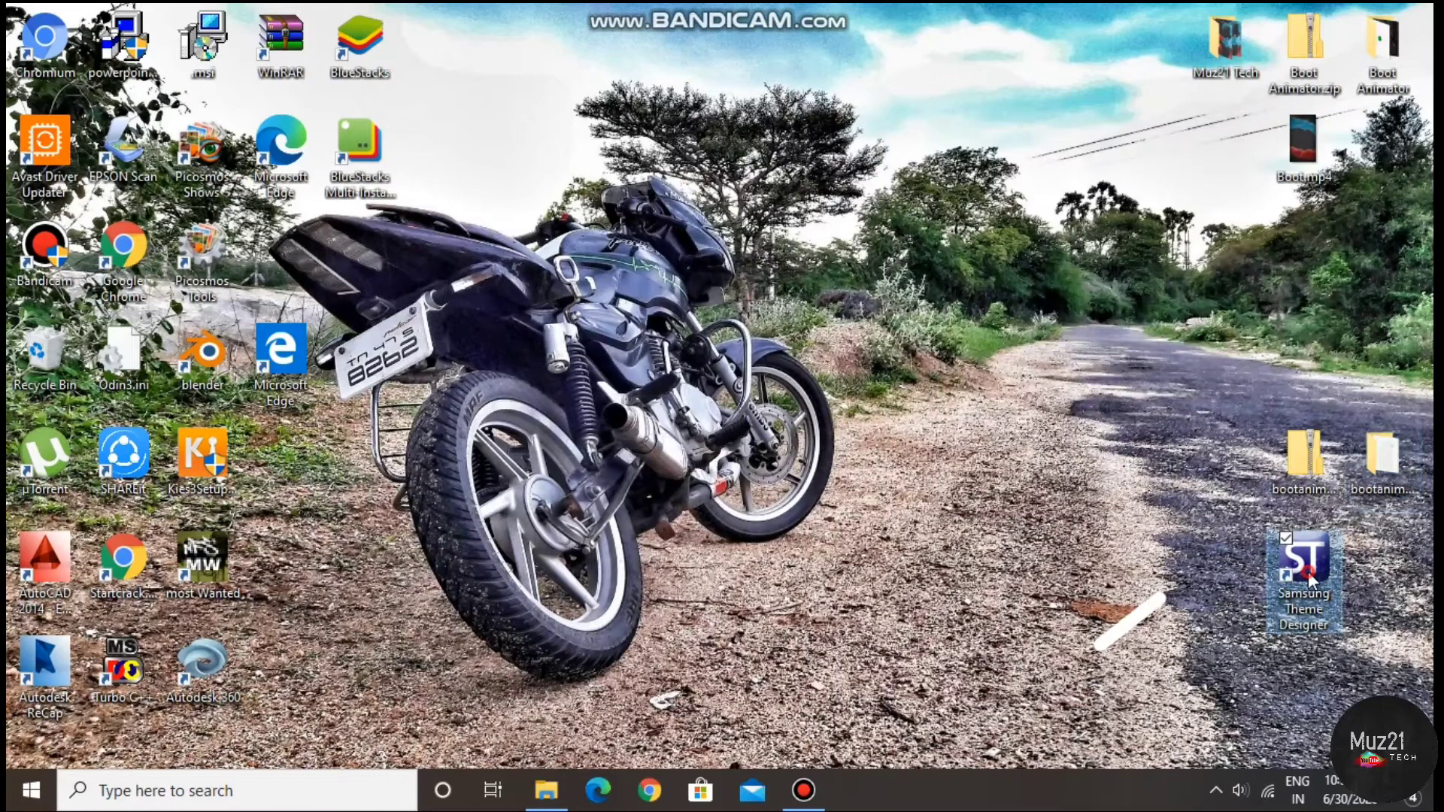
double_click(1308, 579)
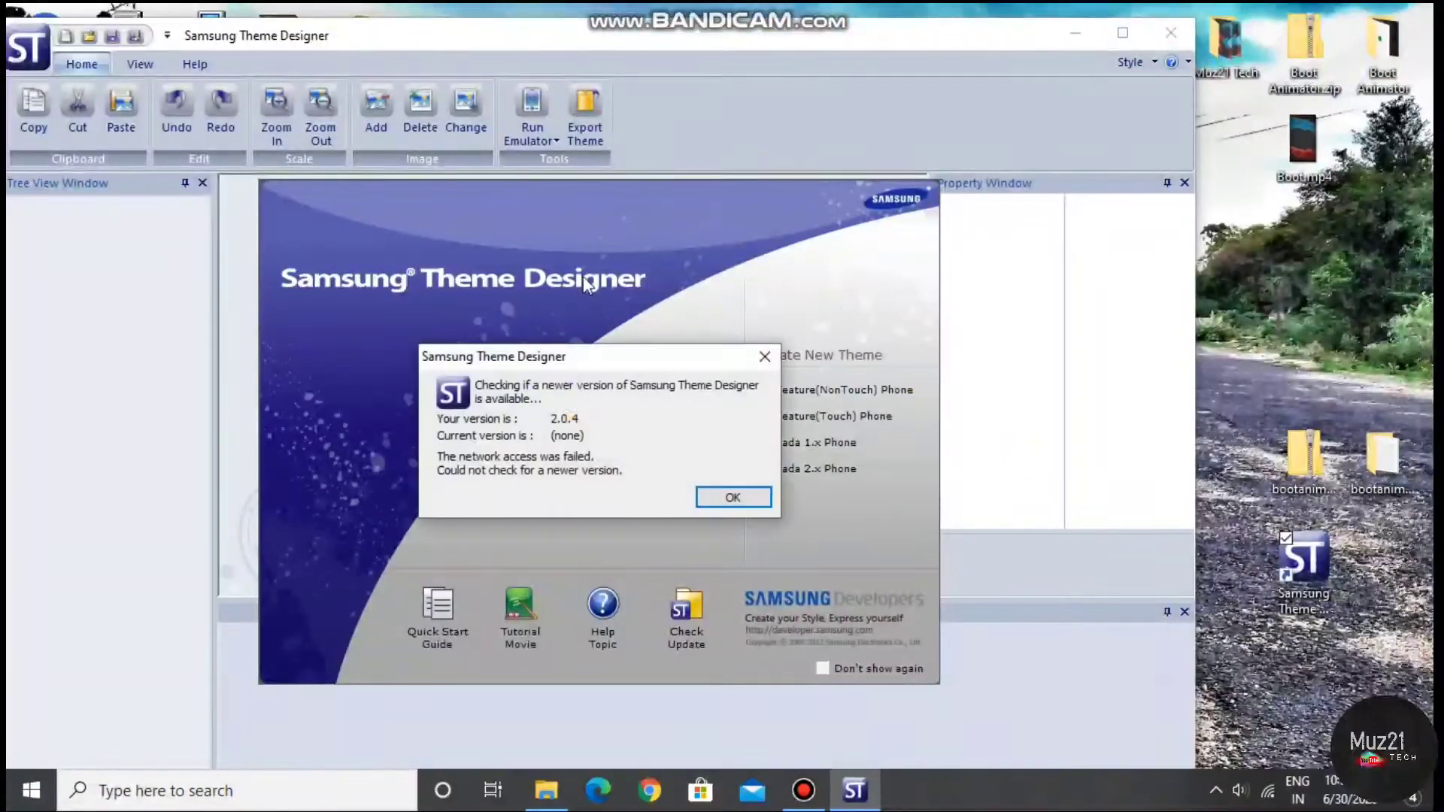
Create a Feature(NonTouch) theme for GT-S5520(Spring) with Default showcase, named 'Muz21 Tech boot'.
left_click(726, 498)
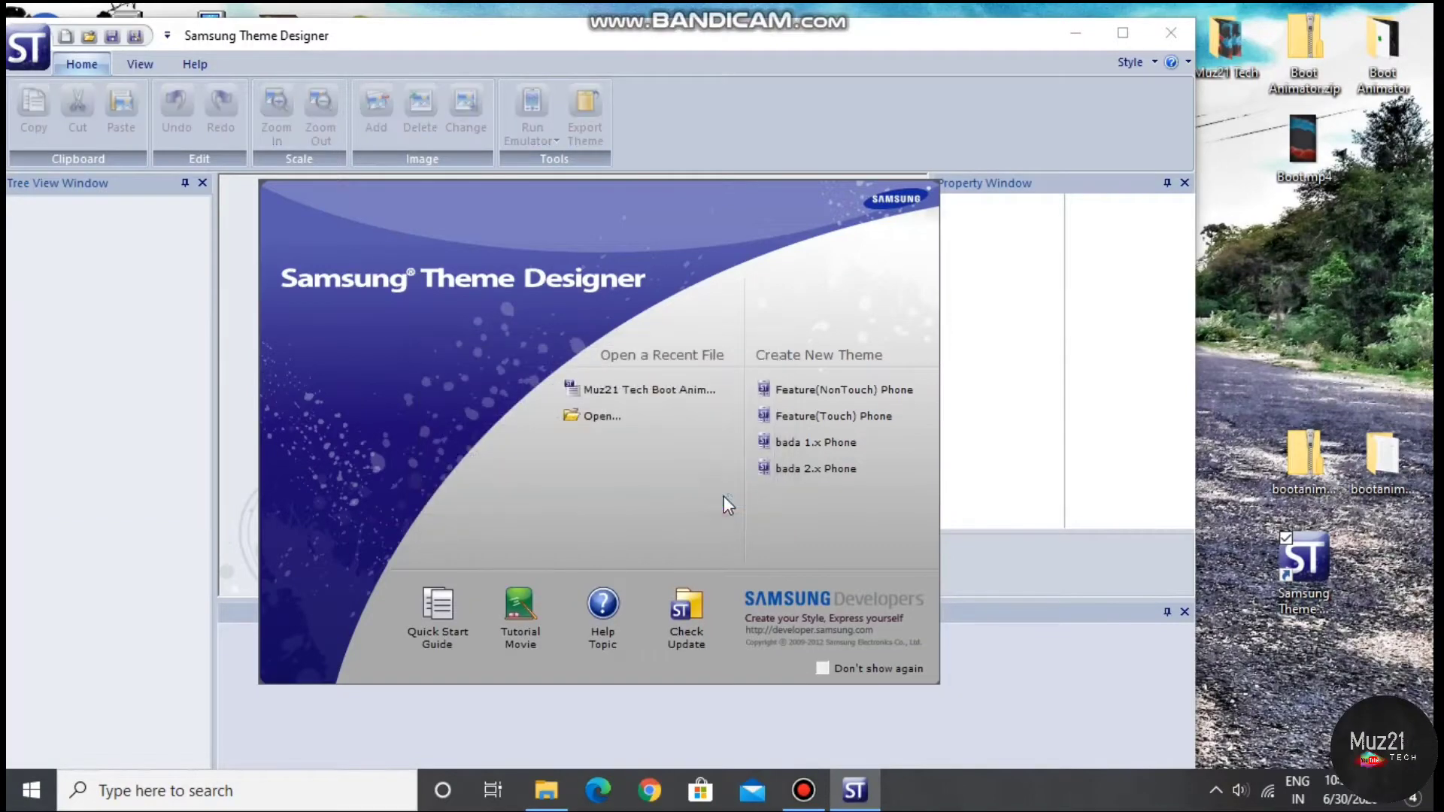
left_click(802, 384)
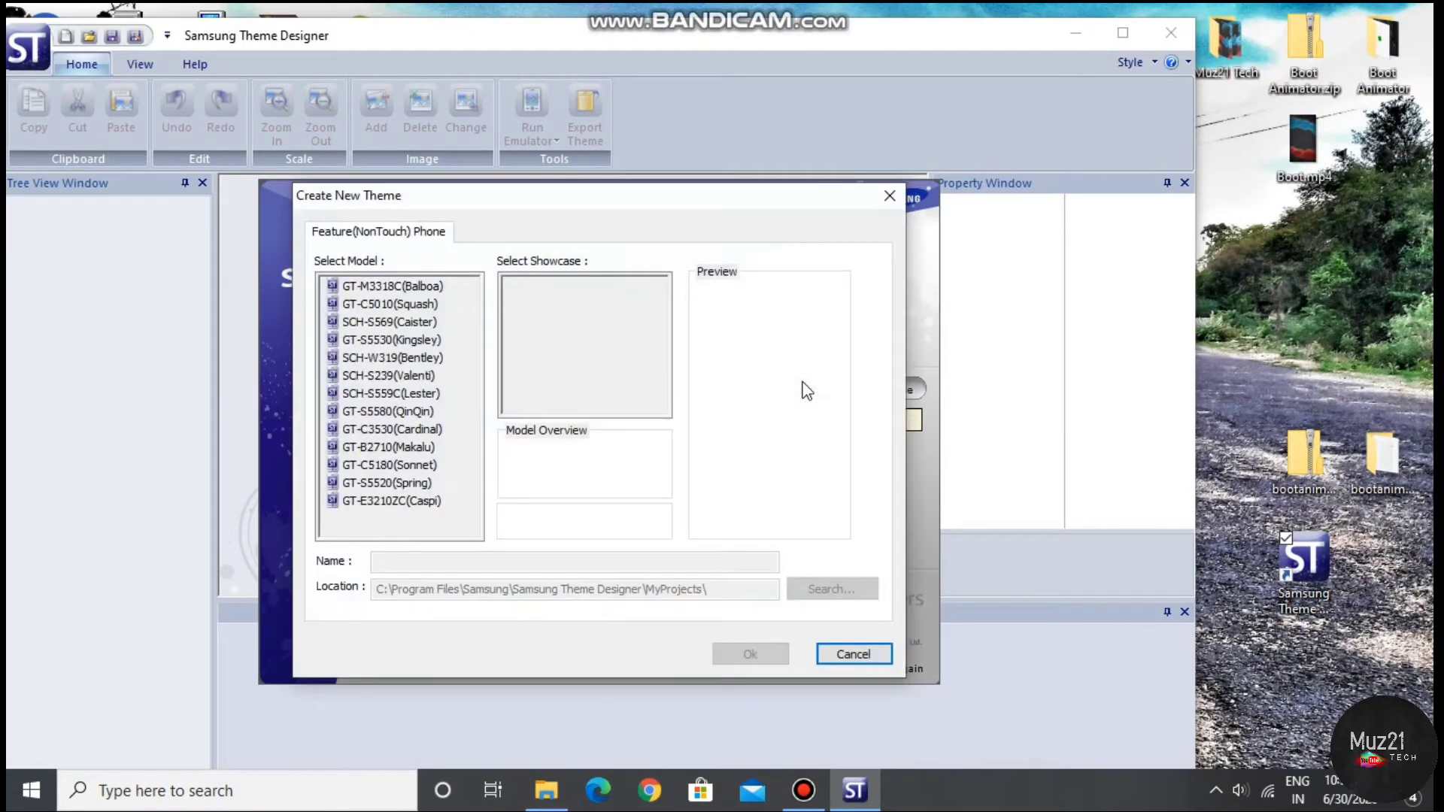
left_click(386, 485)
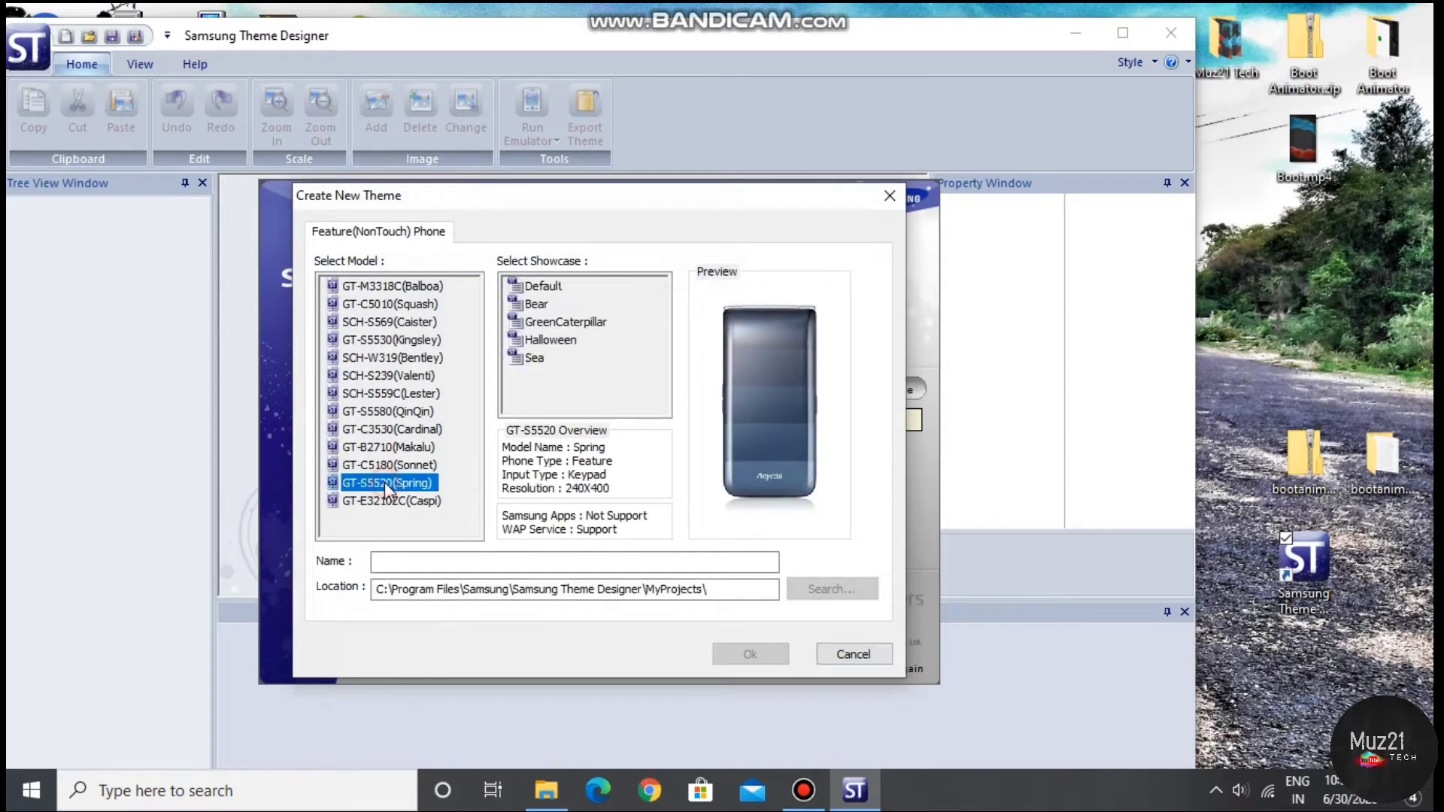
left_click(524, 285)
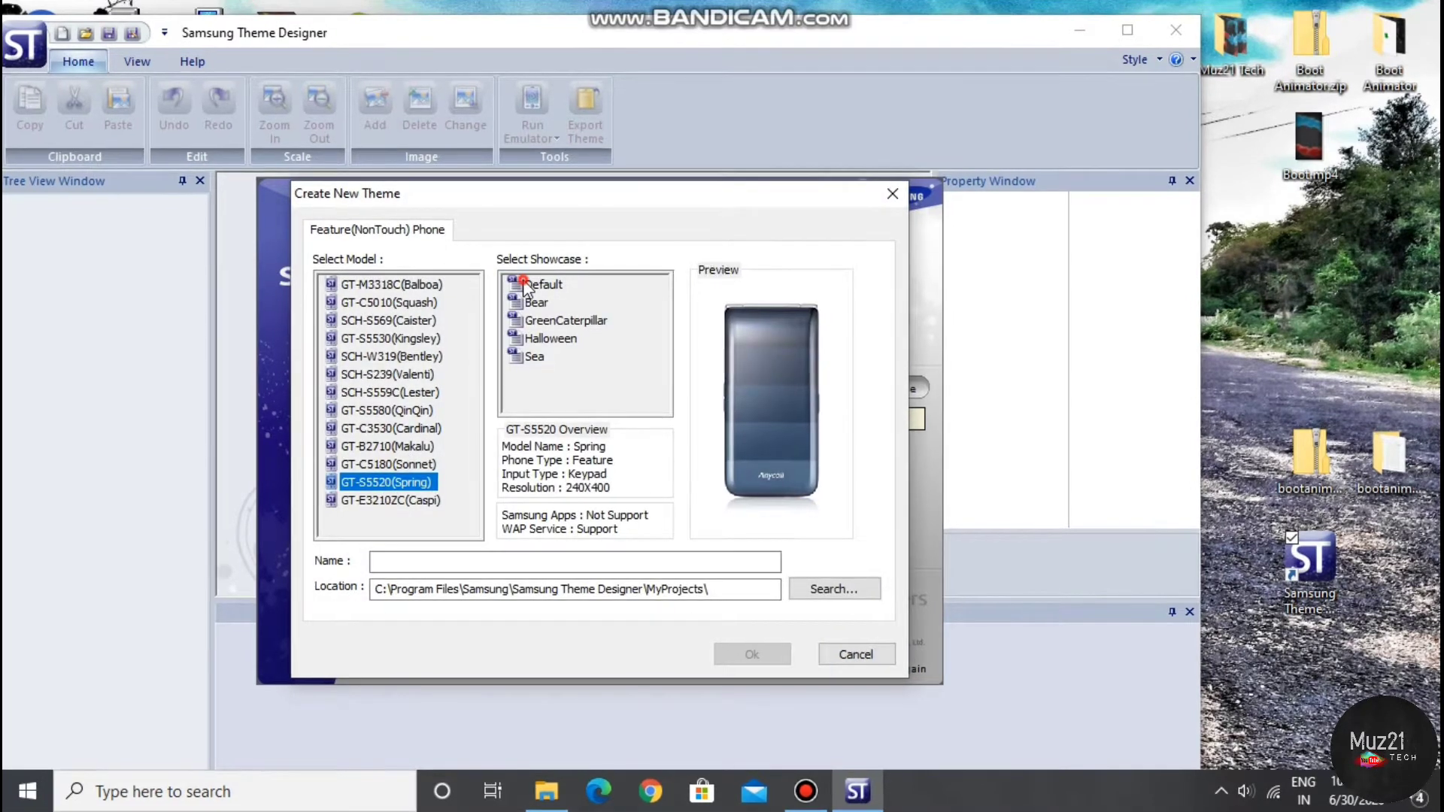
left_click(663, 562)
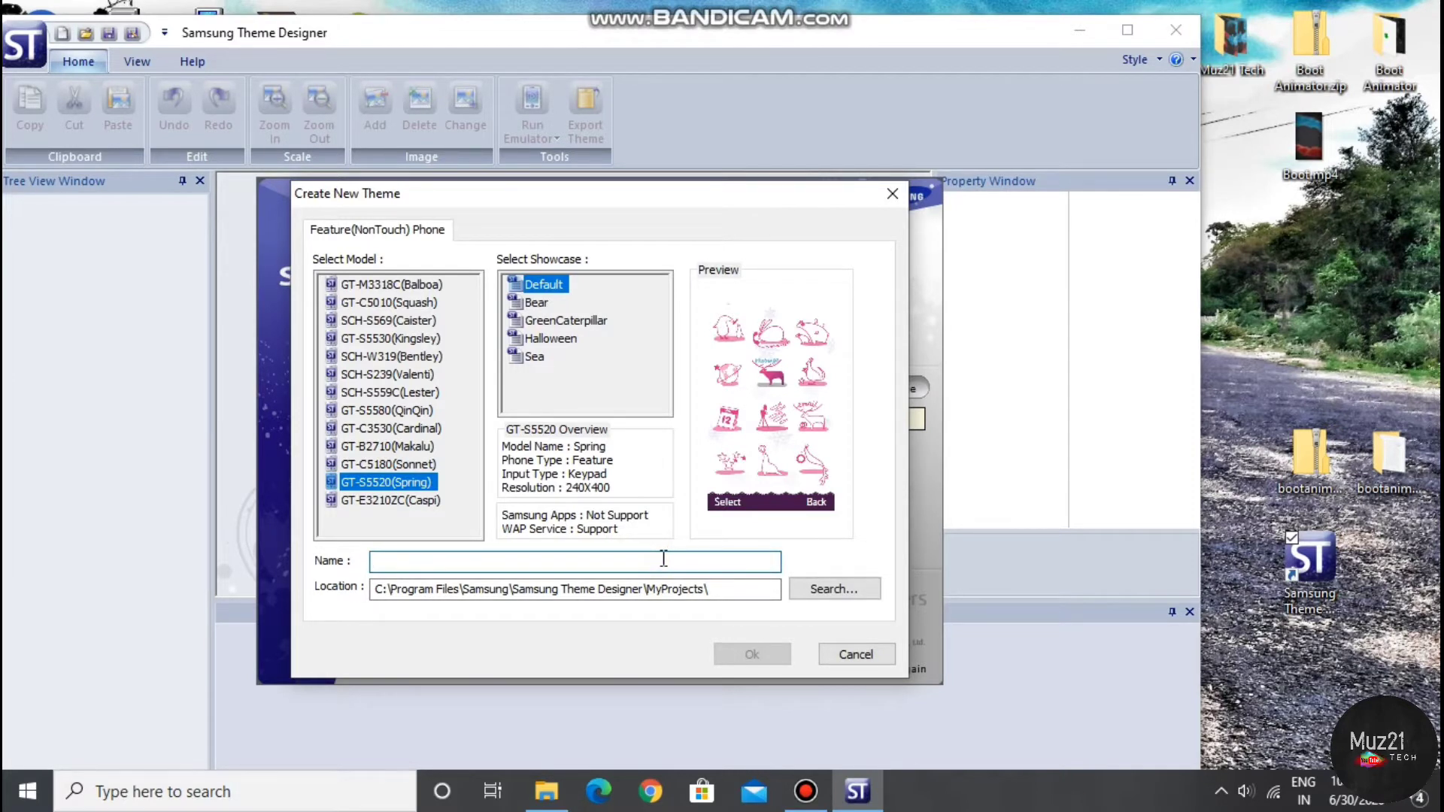
type("Boo")
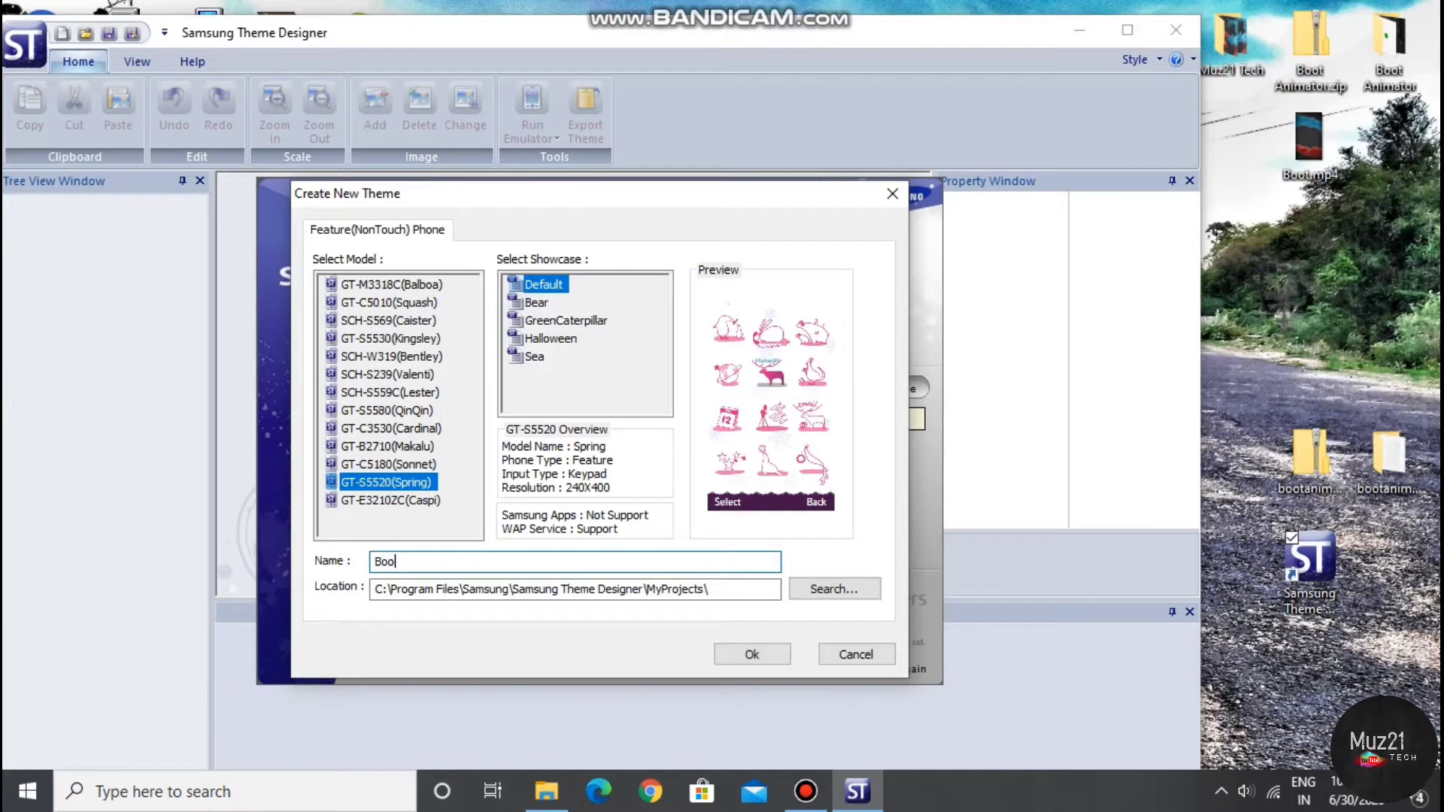
key("BackSpace")
key("BackSpace")
key("BackSpace")
type("Muz21 Tech boot")
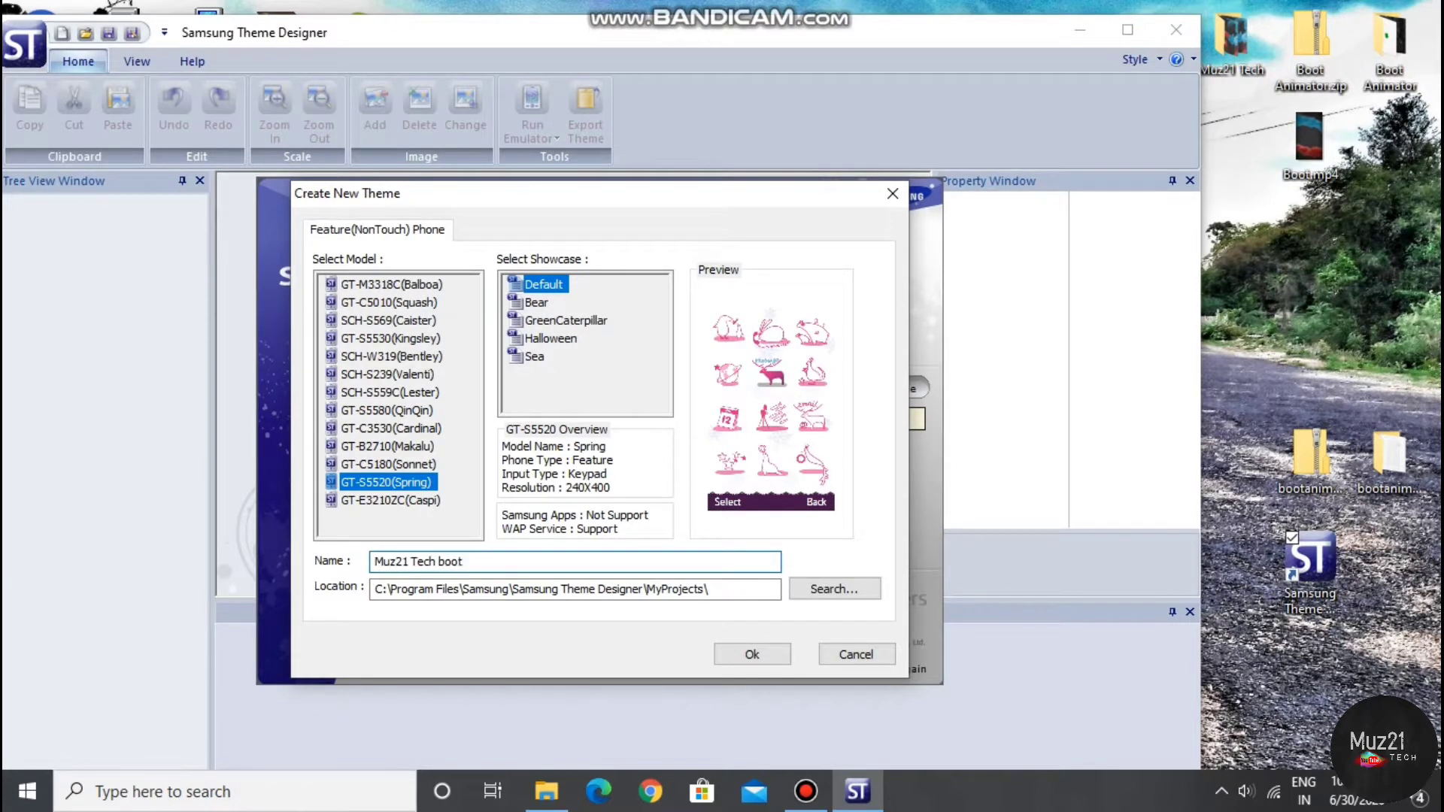
left_click(752, 655)
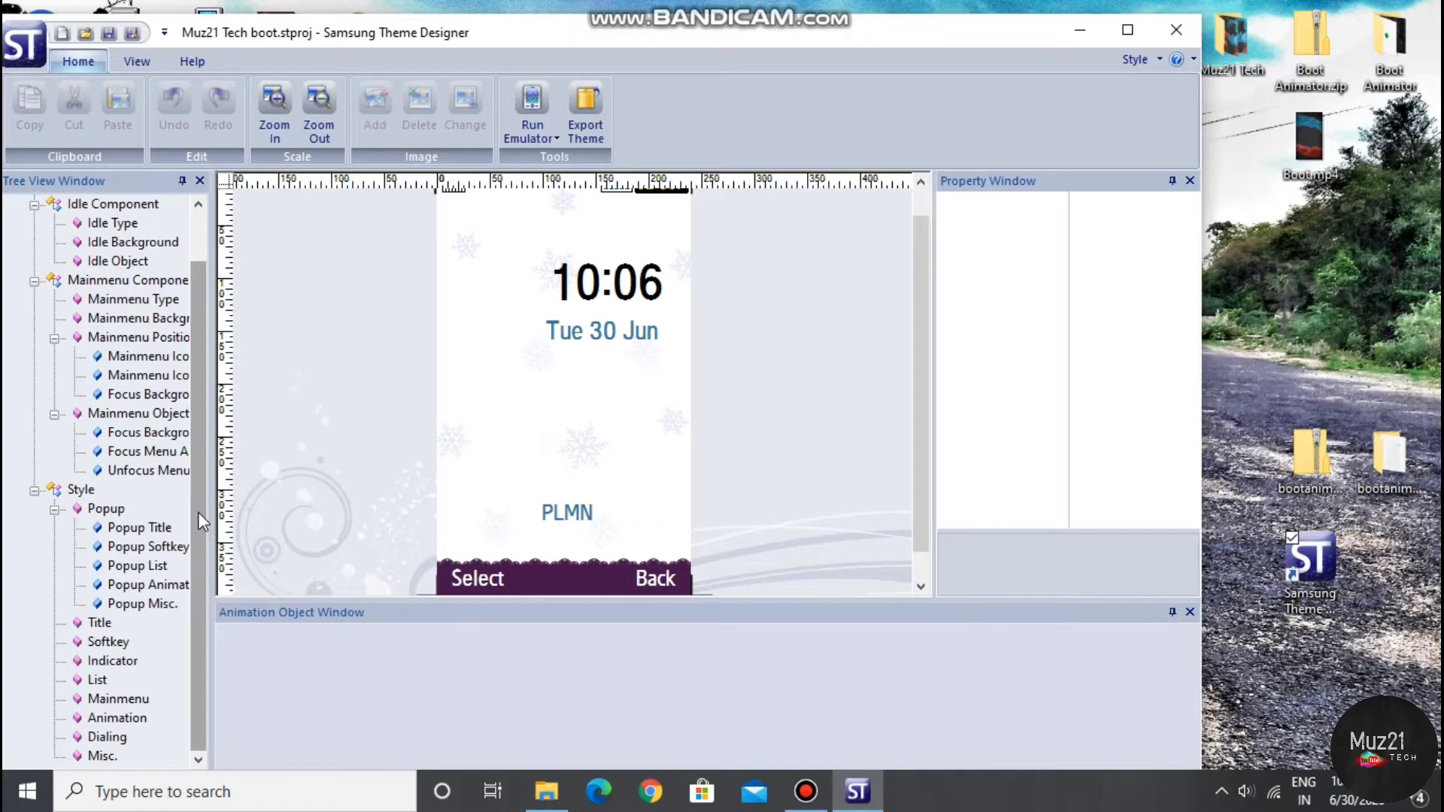
Maximize the Theme Designer window and scroll the Tree View Window to find Idle Background.
left_click(1112, 38)
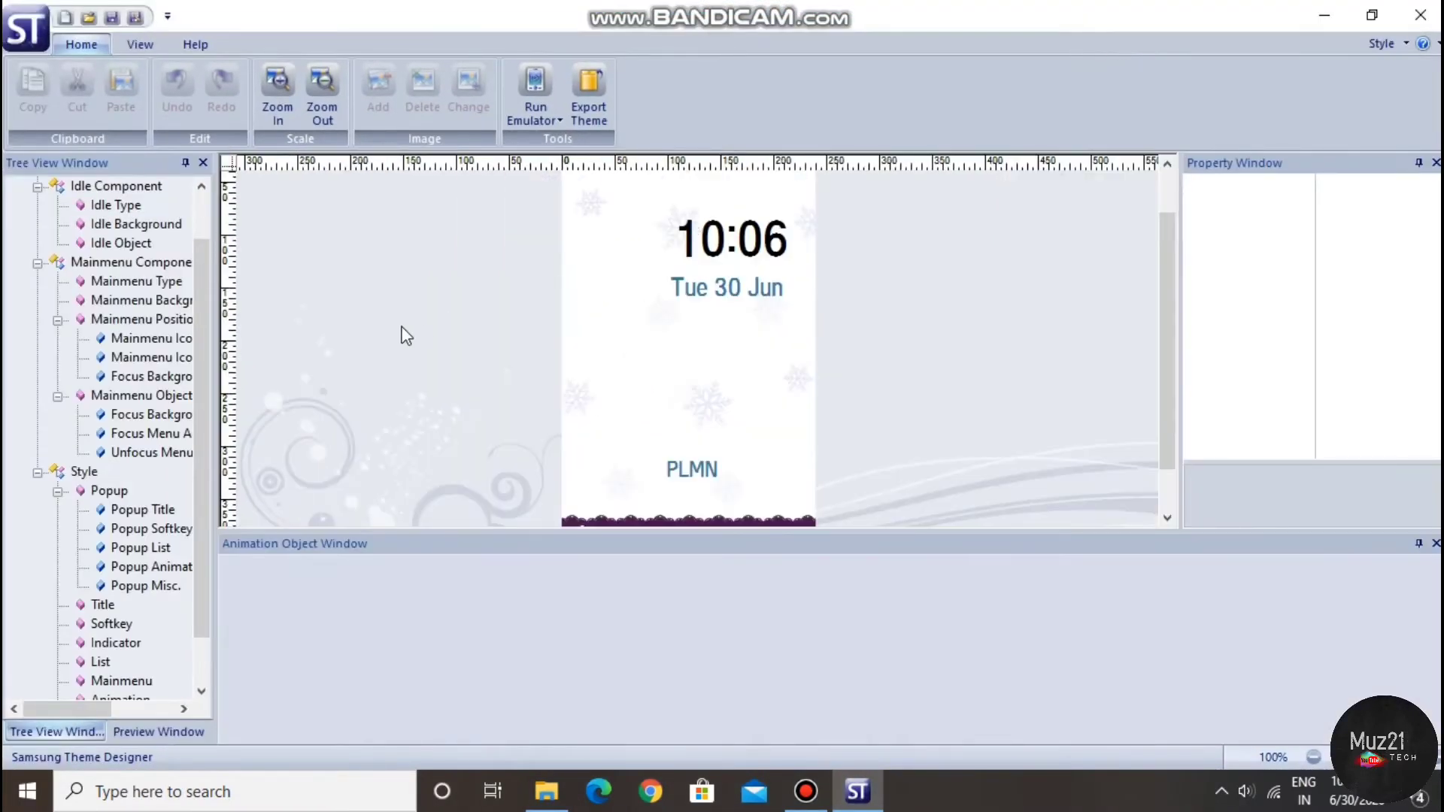
left_click_drag(198, 268, 203, 239)
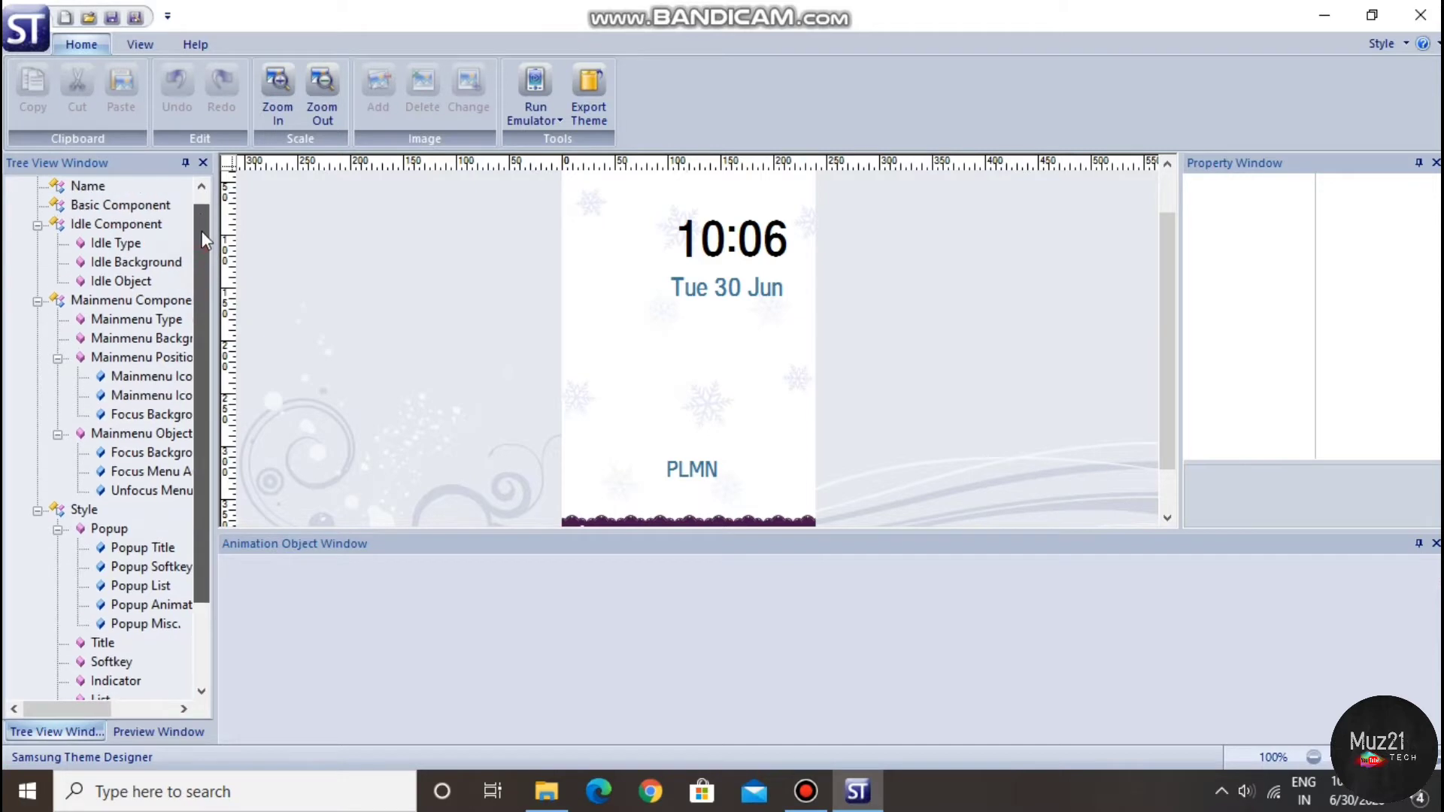
scroll(203, 240, "down", 2)
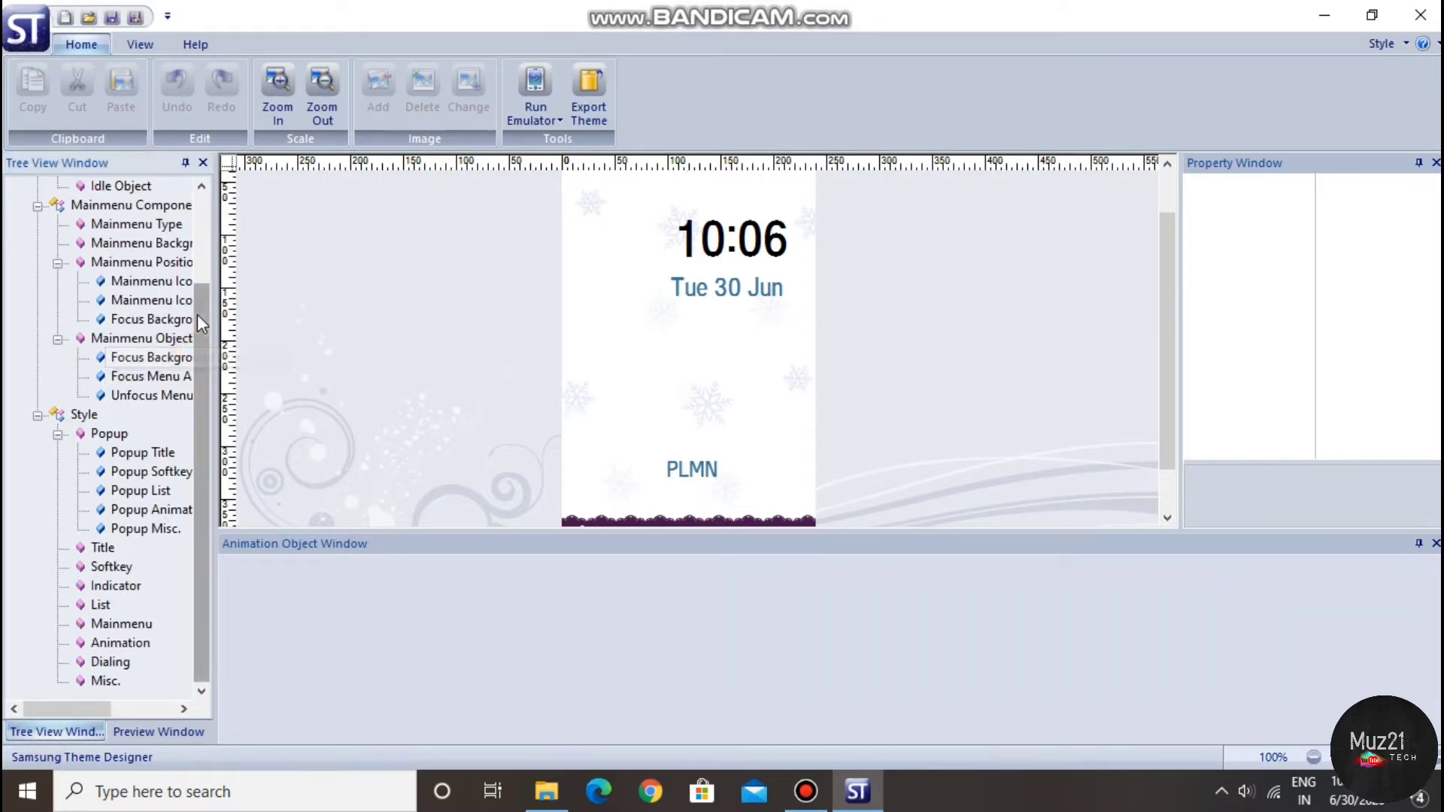
scroll(200, 309, "up", 2)
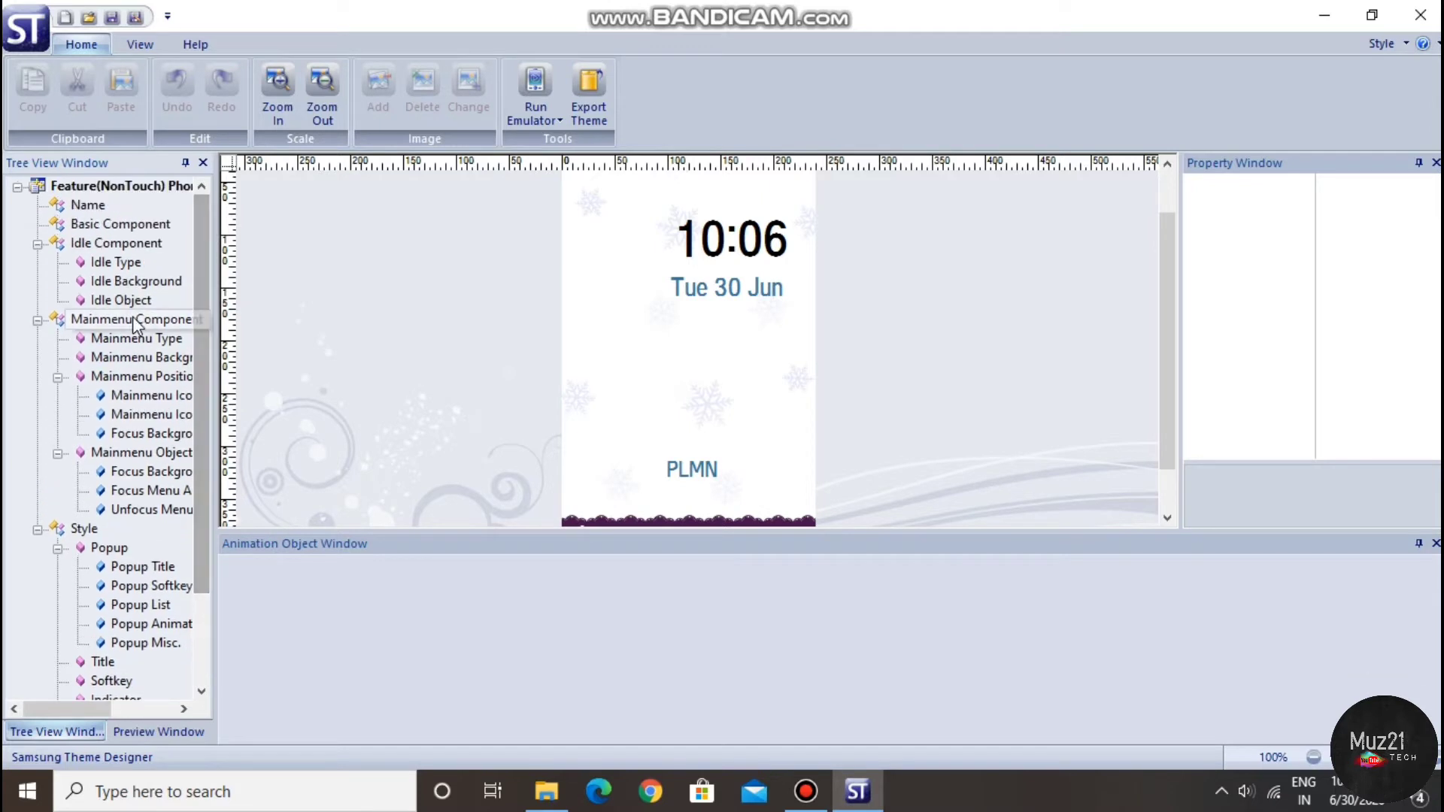
Set the Idle Background's Background Type to animated and select its Frame count value.
left_click(132, 282)
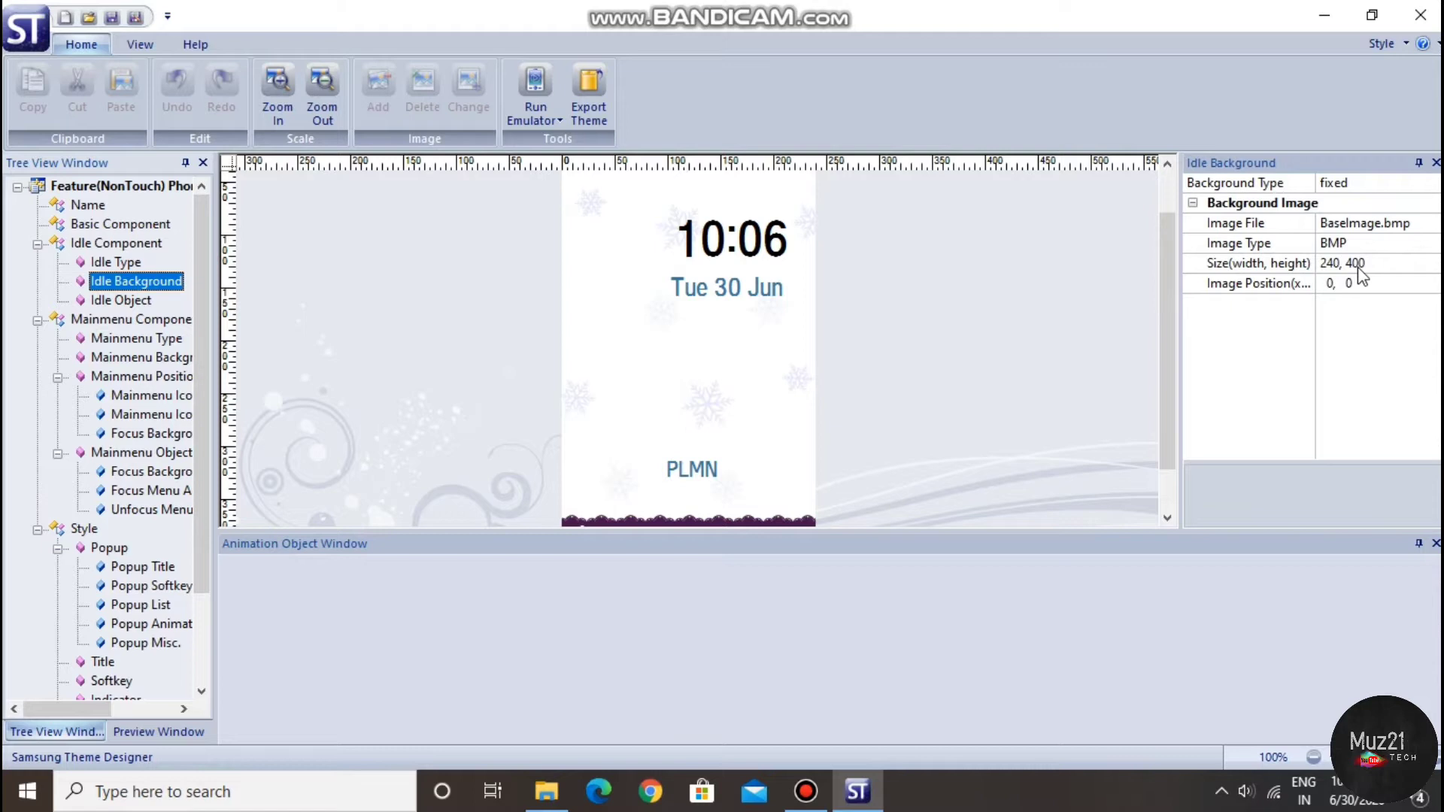
left_click(1366, 184)
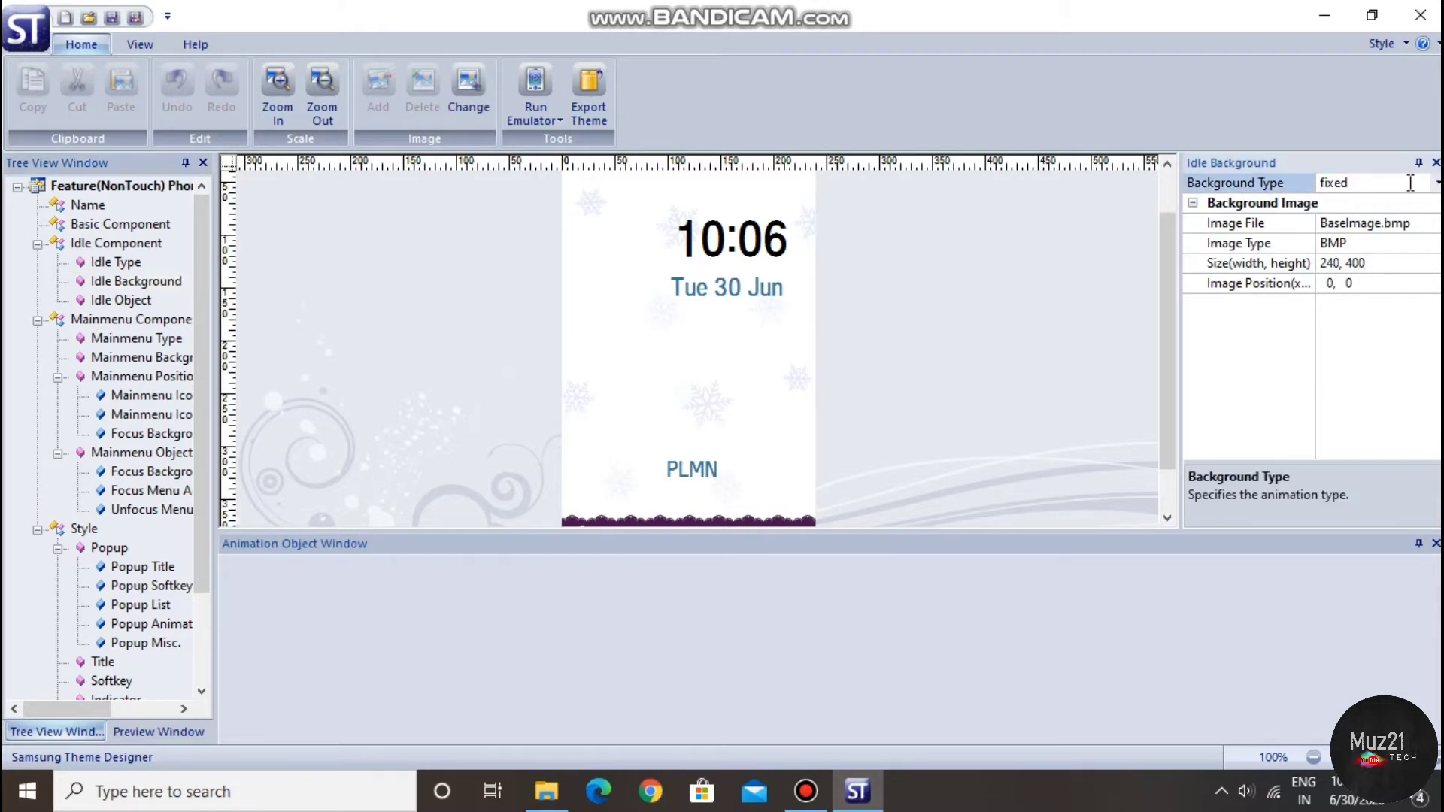
left_click(1437, 185)
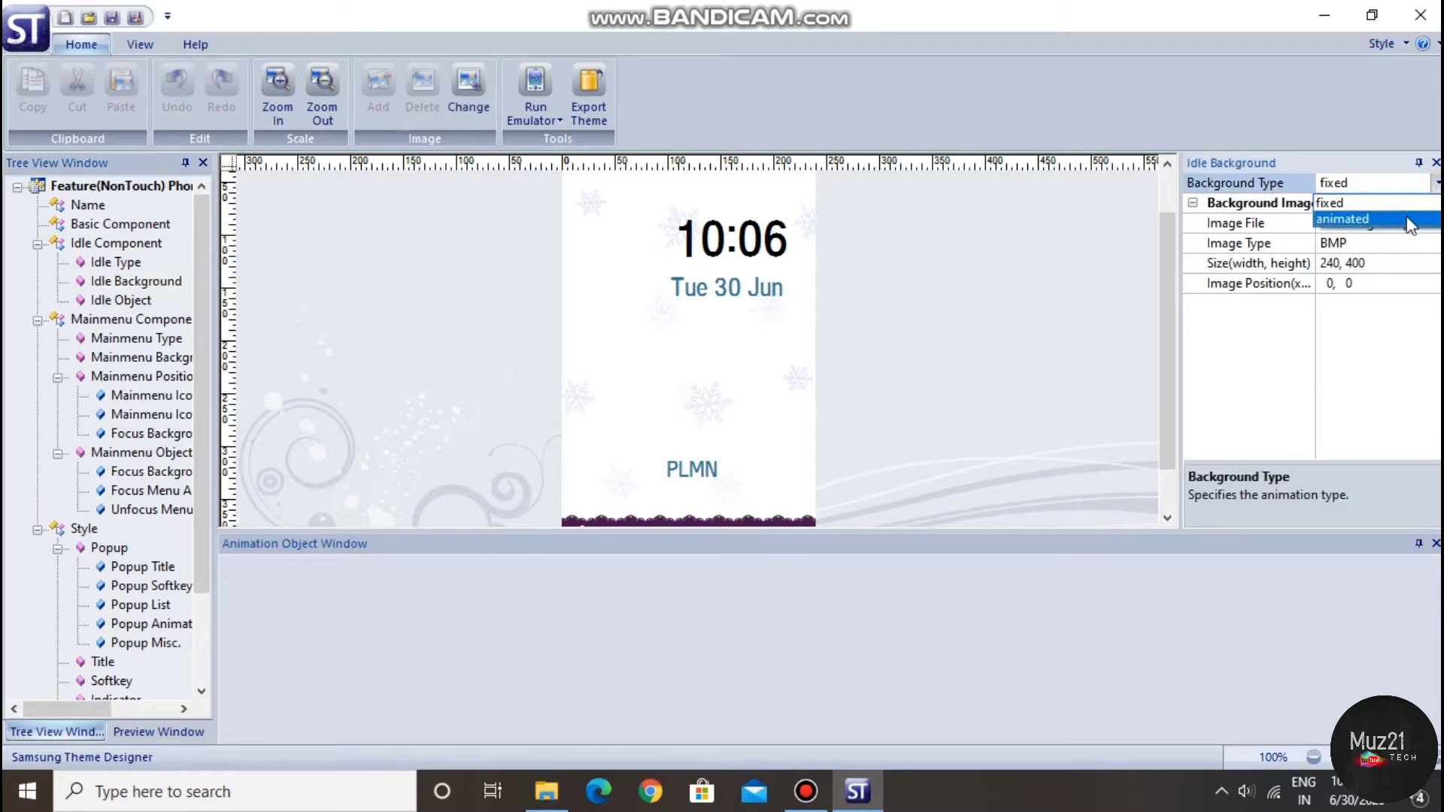
left_click(1409, 220)
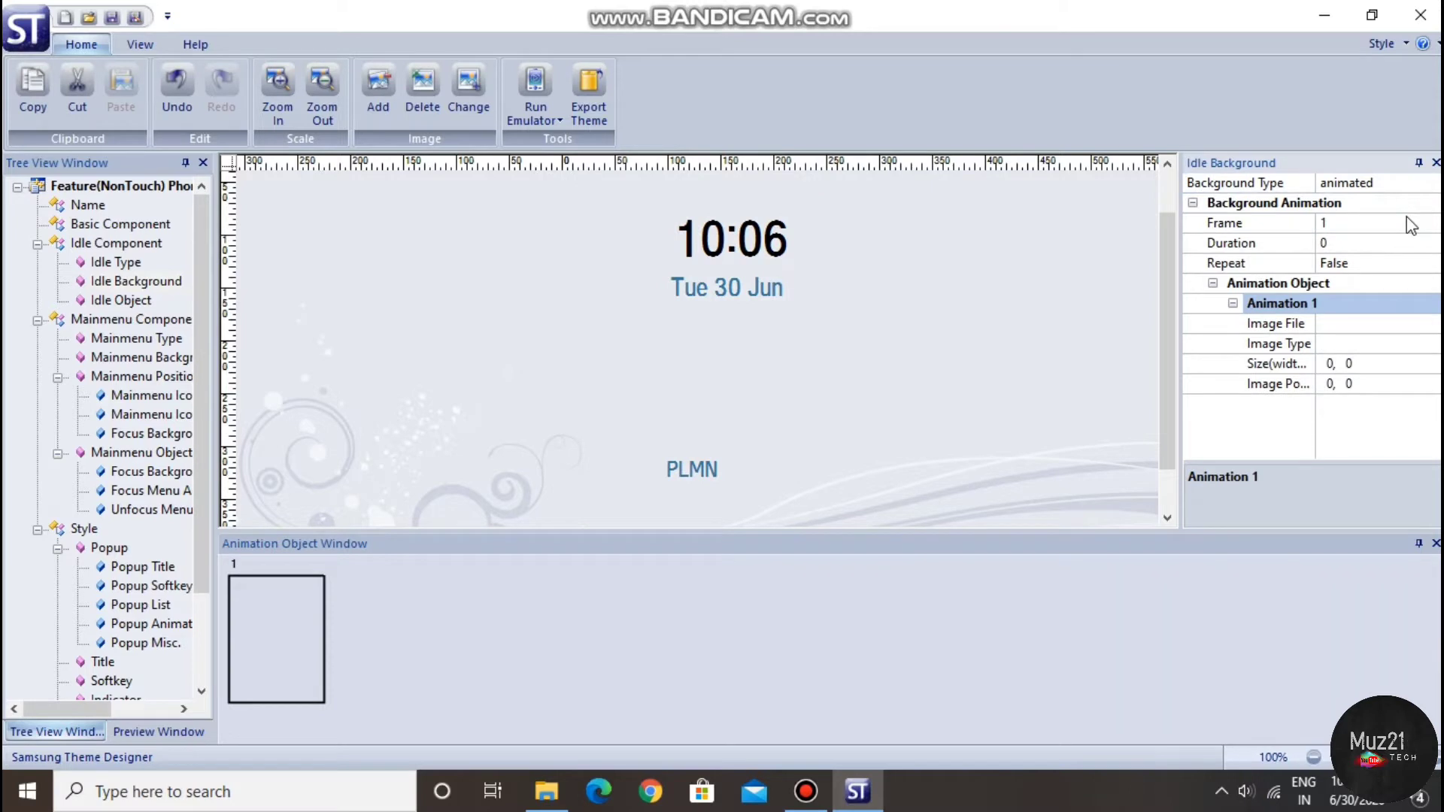
left_click(1339, 205)
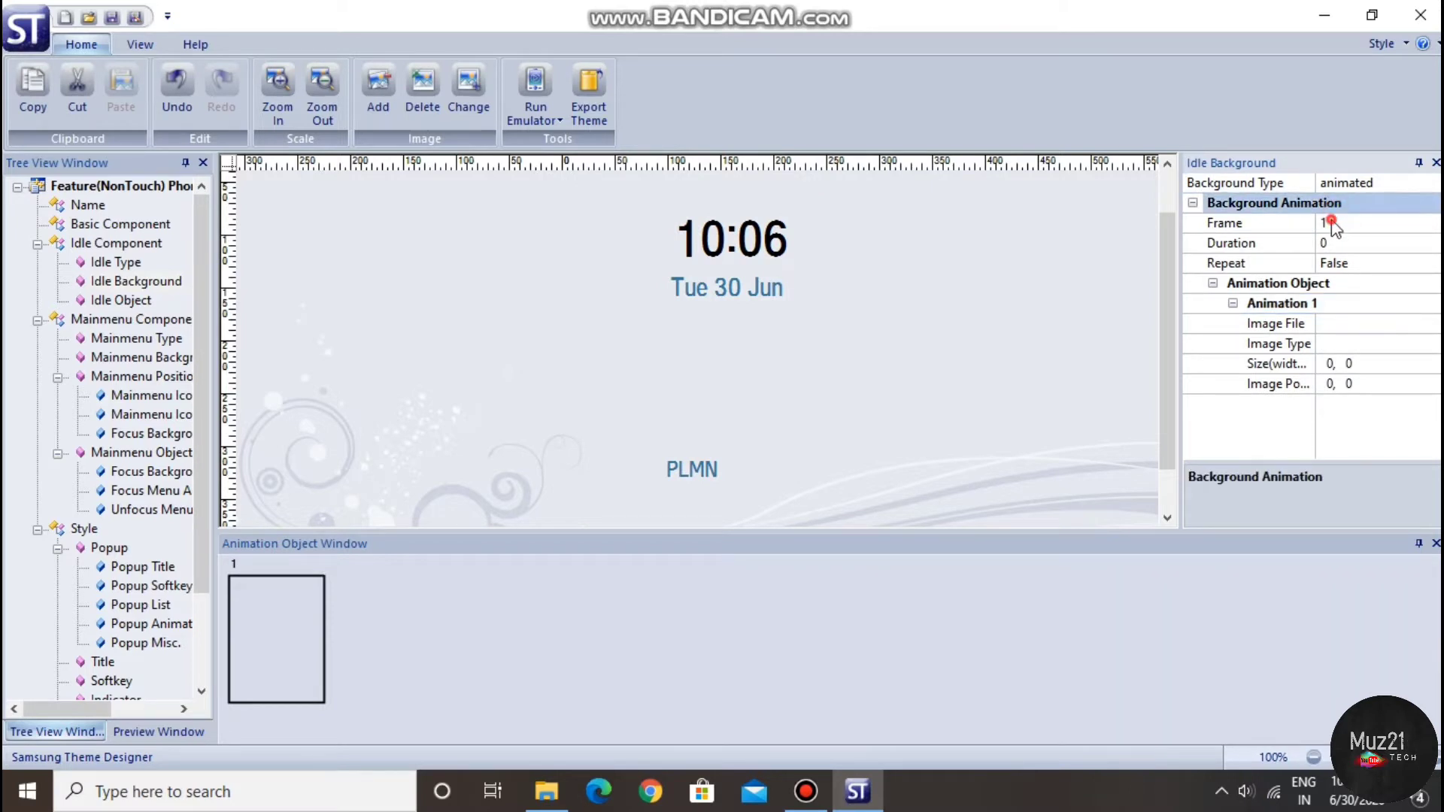
left_click(1332, 221)
double_click(1332, 222)
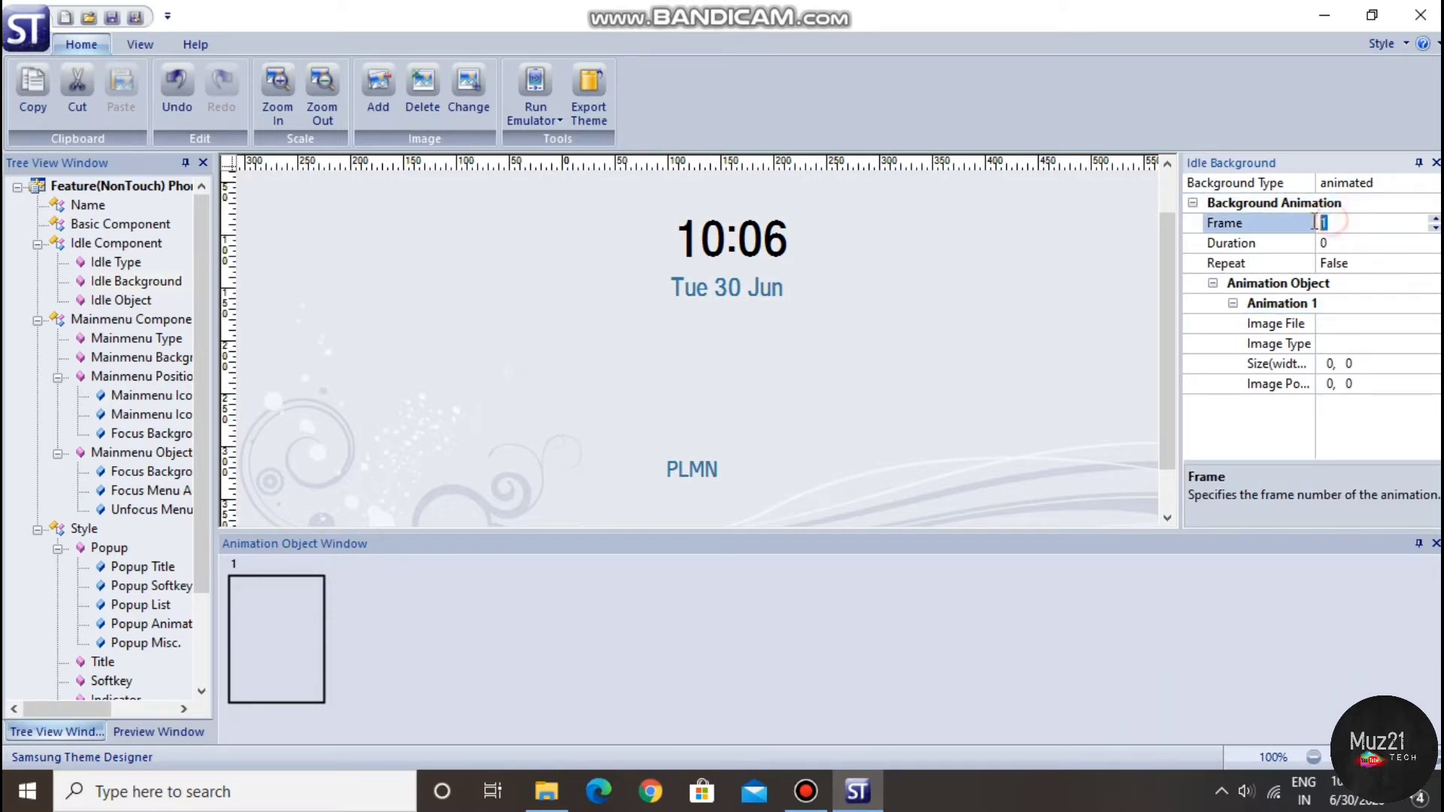
Minimize the designer and open part0 in File Explorer to view its 120 jpg frames.
left_click(1325, 13)
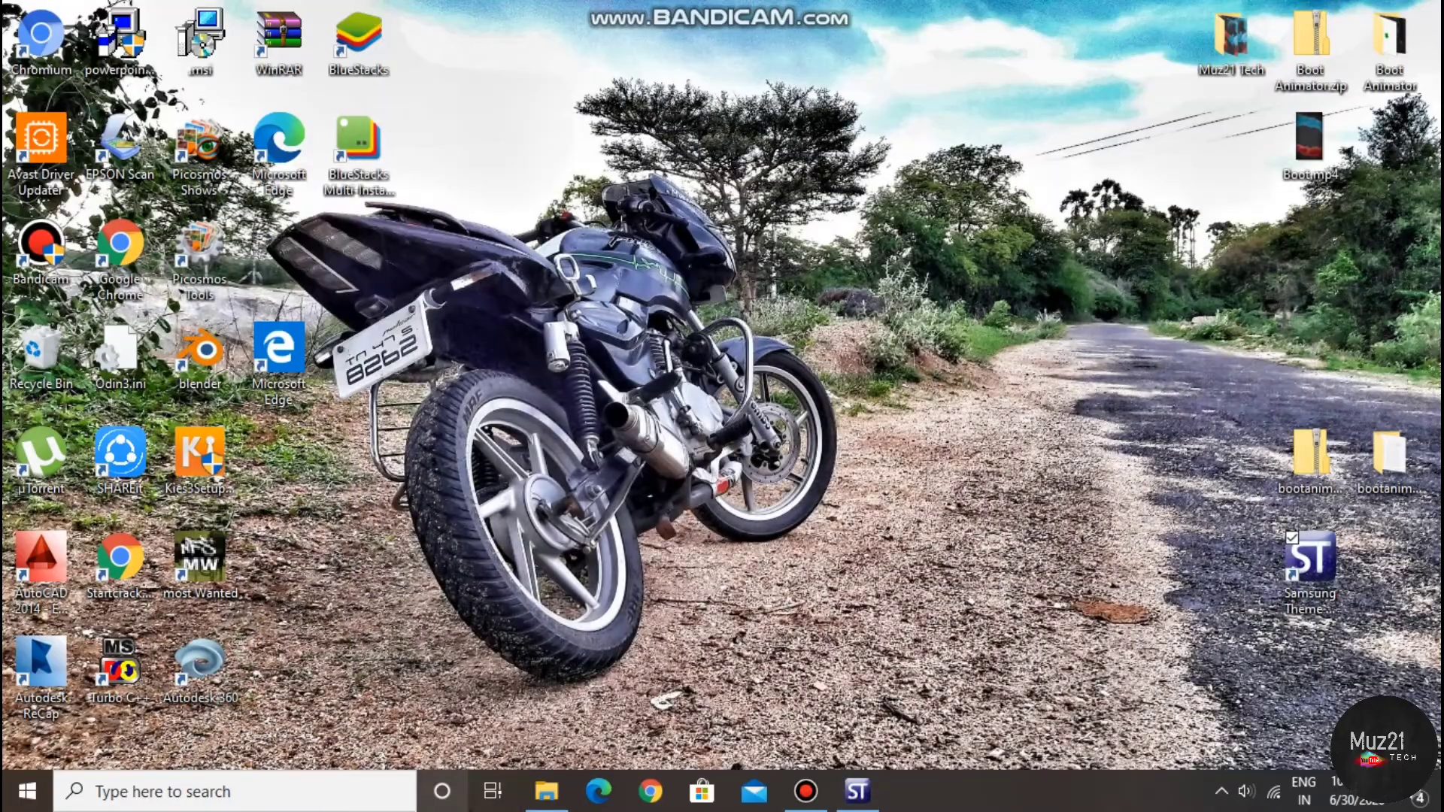
left_click(547, 796)
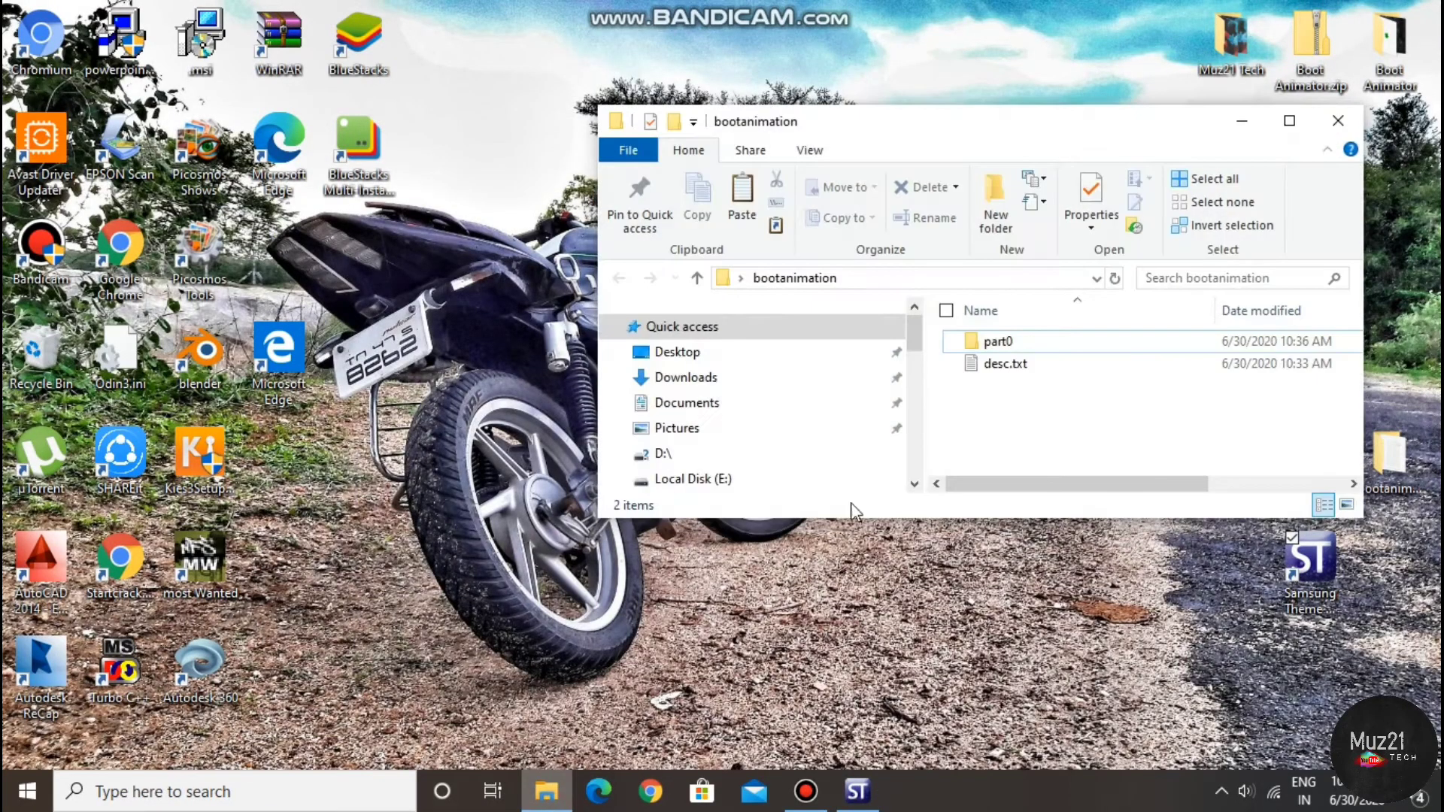
double_click(994, 344)
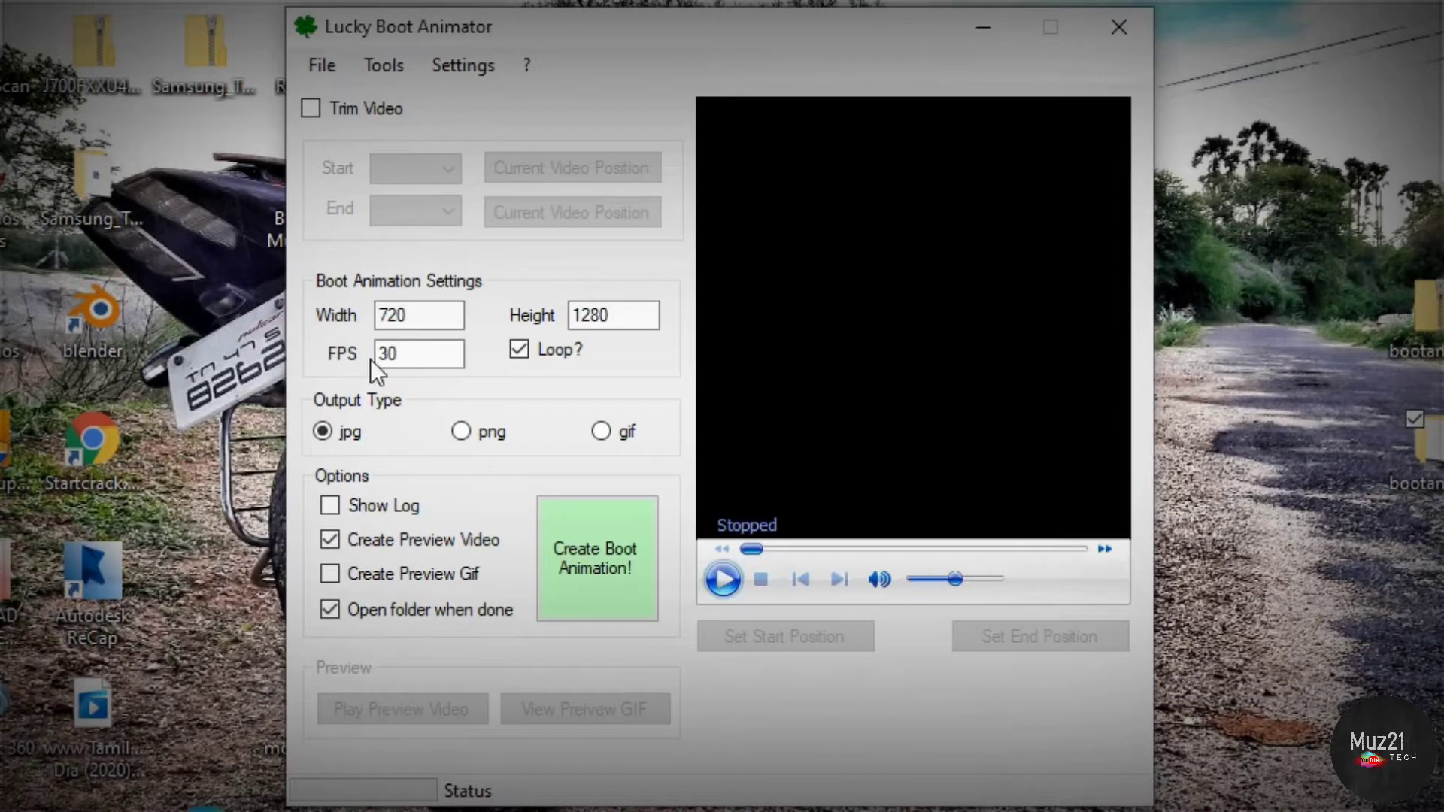
Change Lucky Boot Animator's frame rate from 30 to 25 FPS and create the boot animation.
left_click(410, 355)
left_click_drag(412, 359, 355, 347)
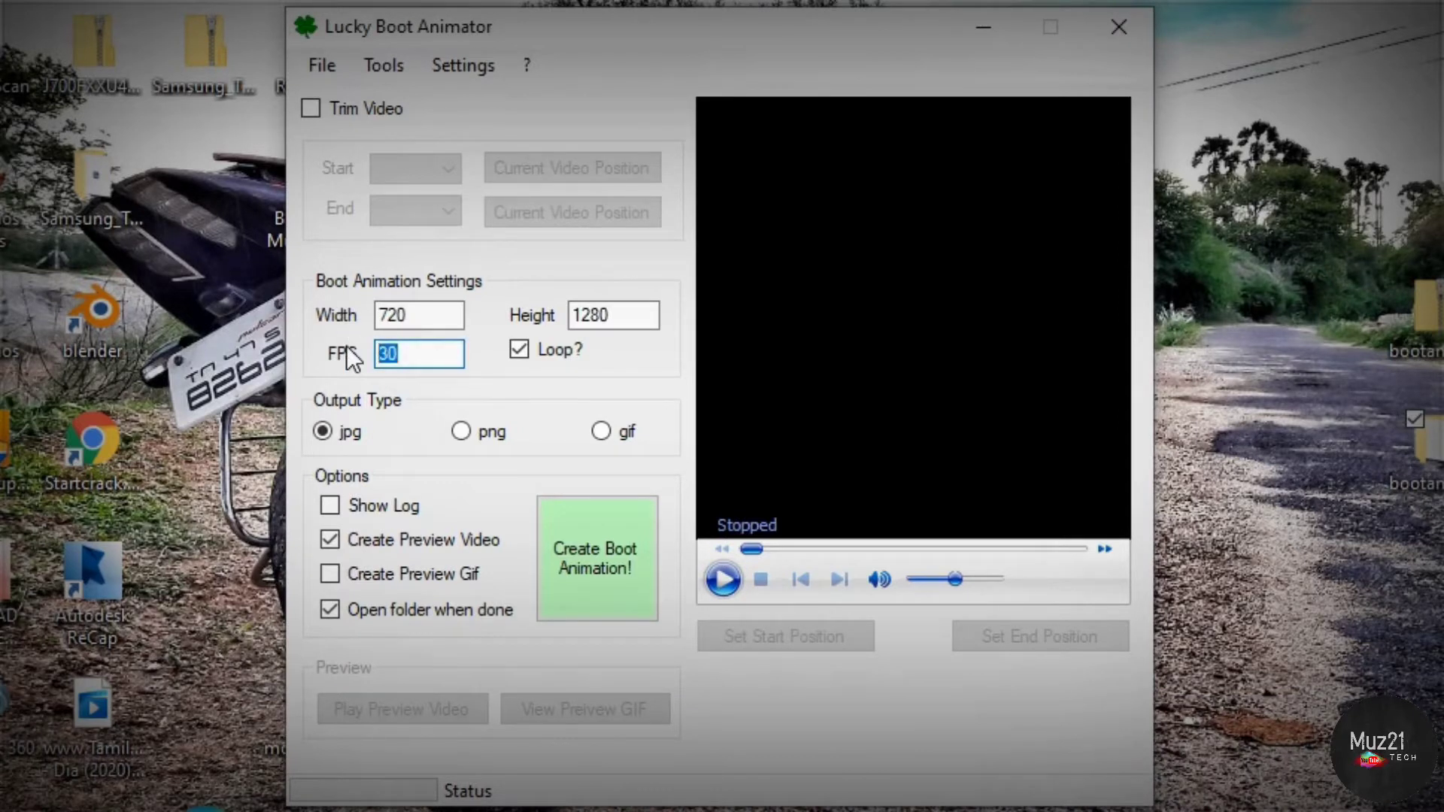
type("25")
left_click(612, 535)
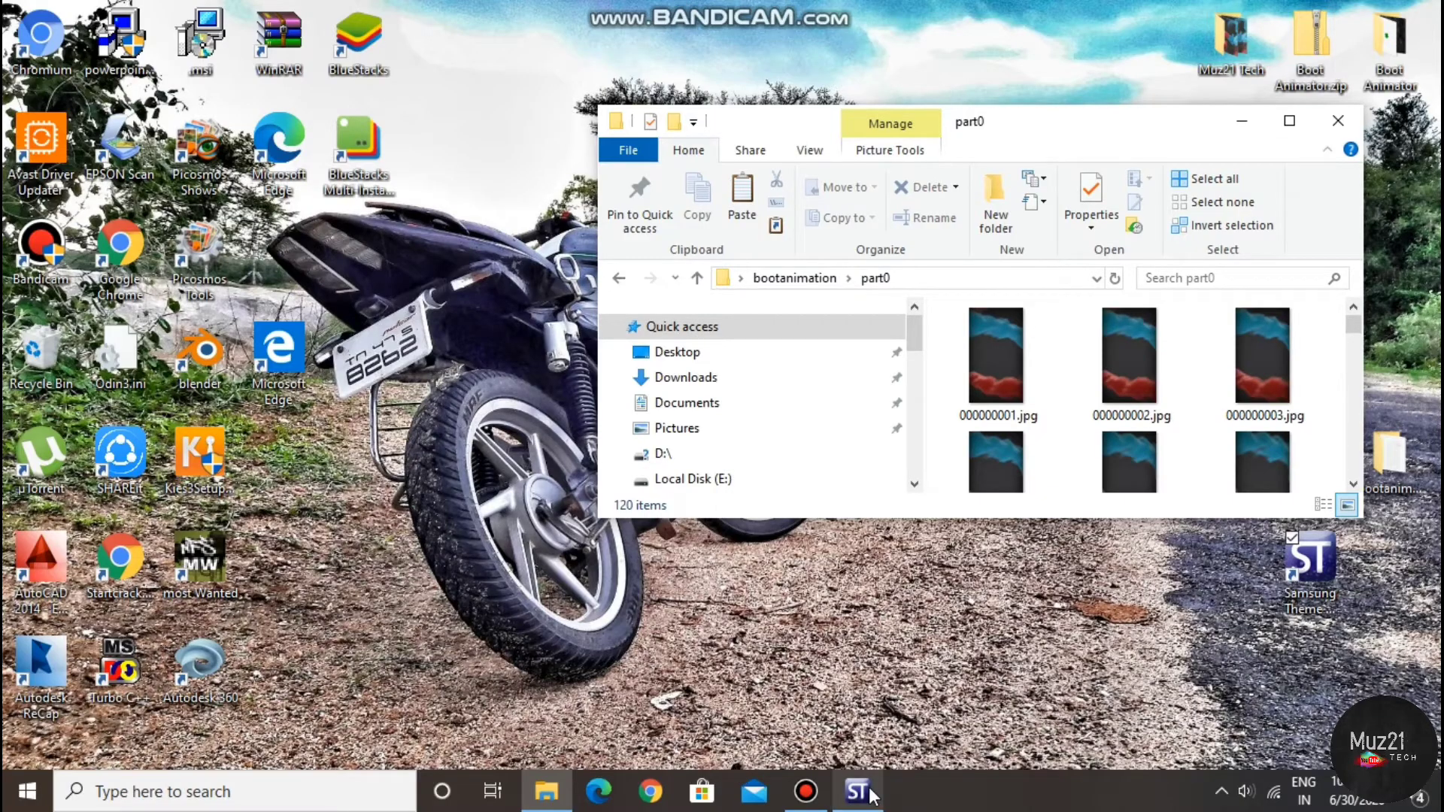
left_click(857, 791)
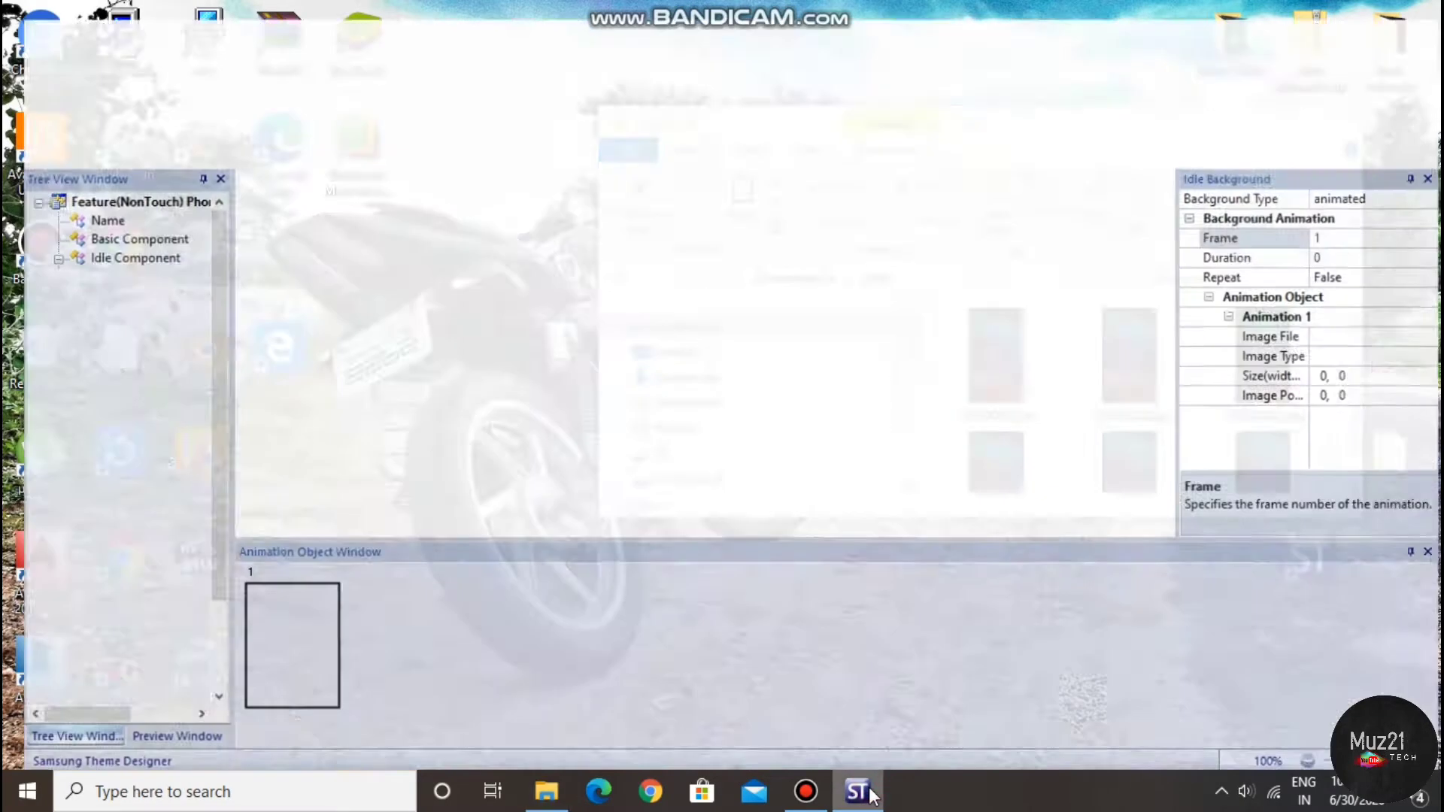
Set the idle background animation's Frame count to 120 and select the Duration field.
left_click(1345, 222)
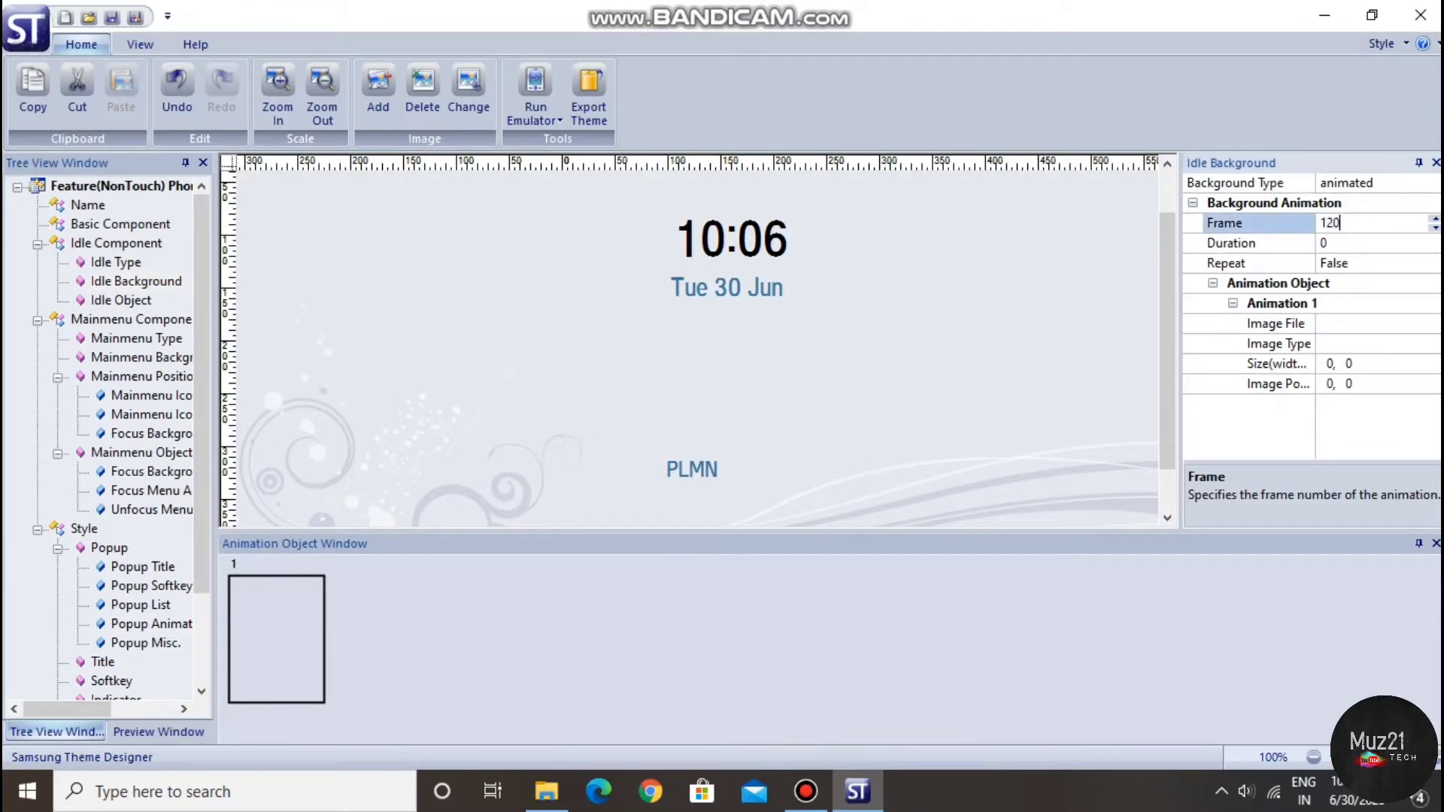
type("20")
key("Return")
left_click(1338, 241)
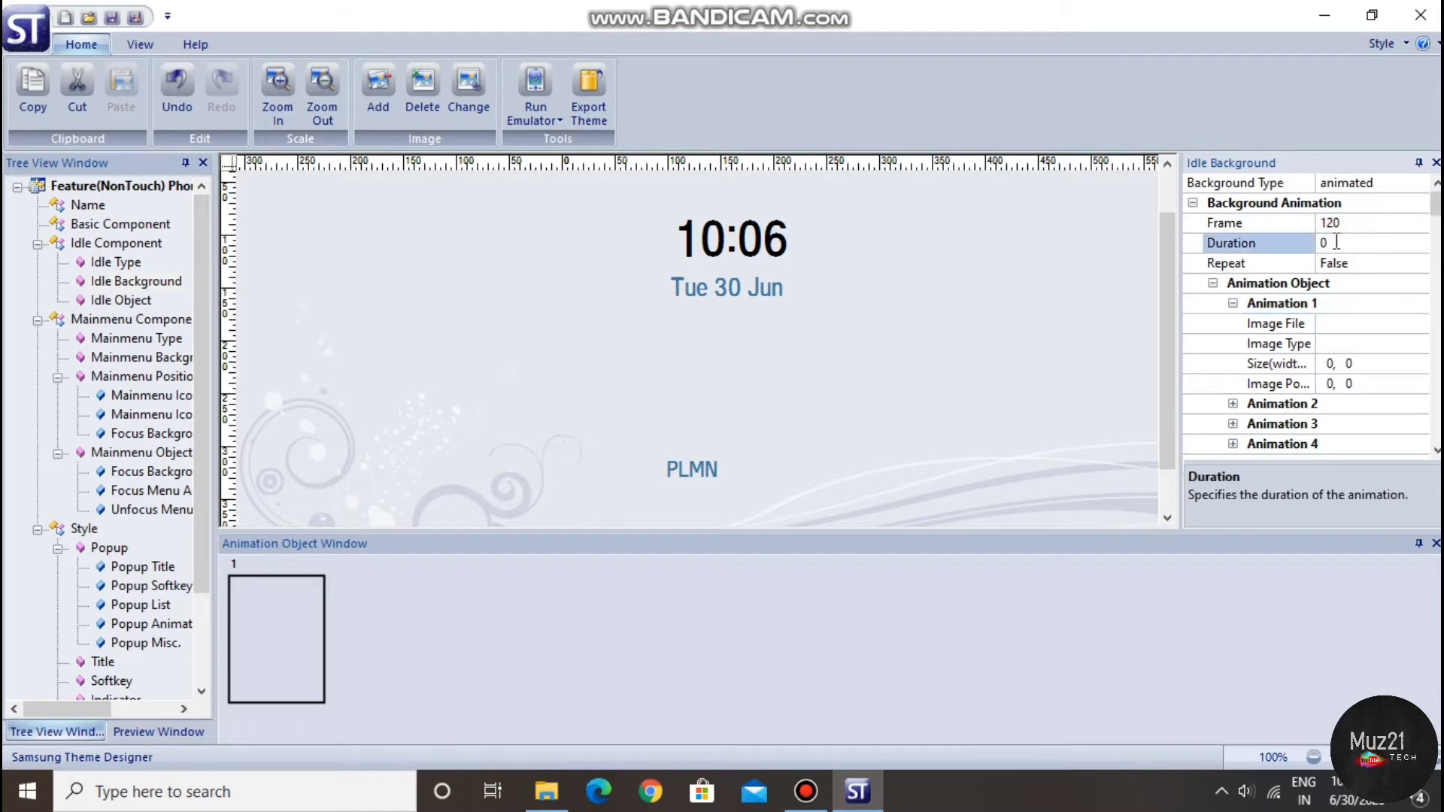
left_click(1328, 241)
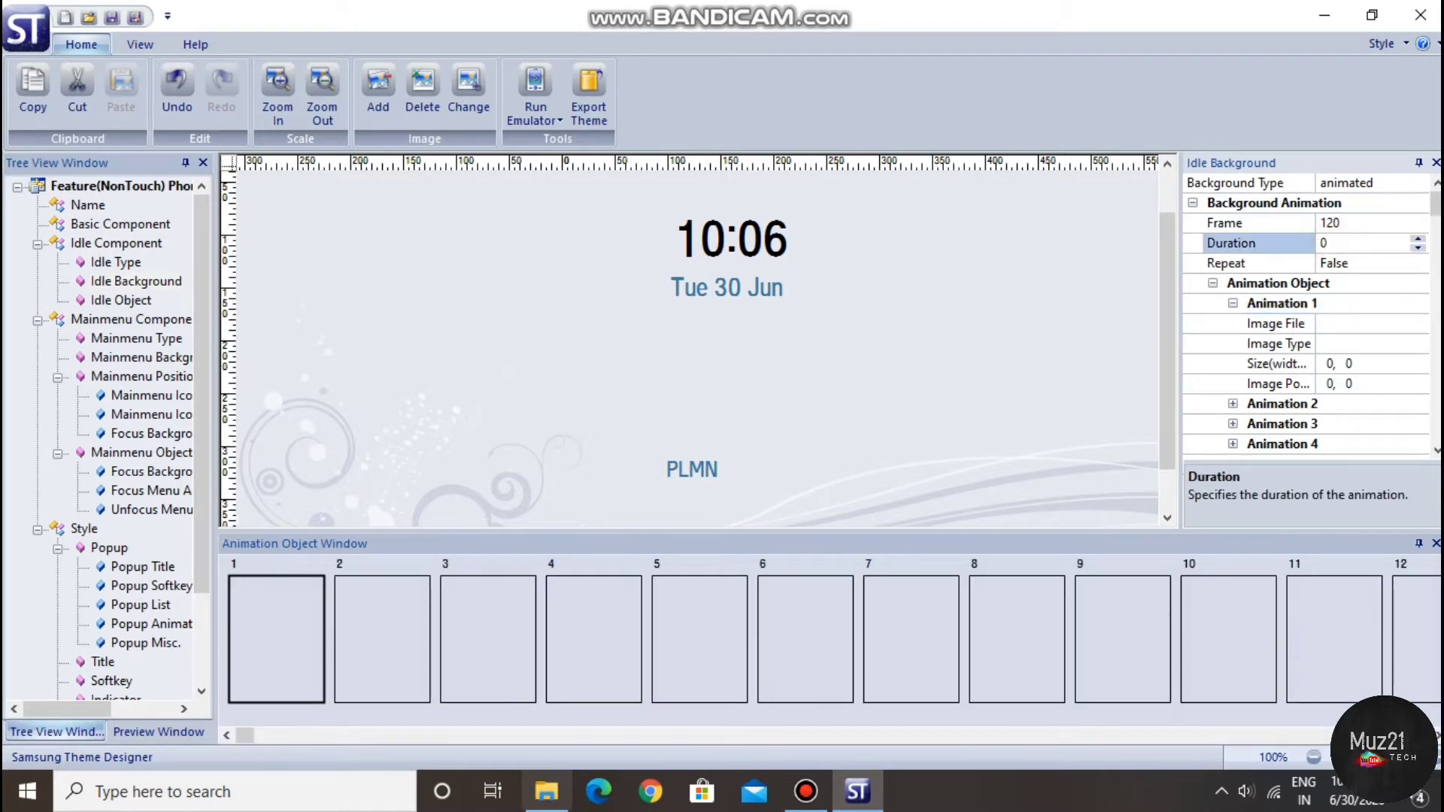
left_click(546, 792)
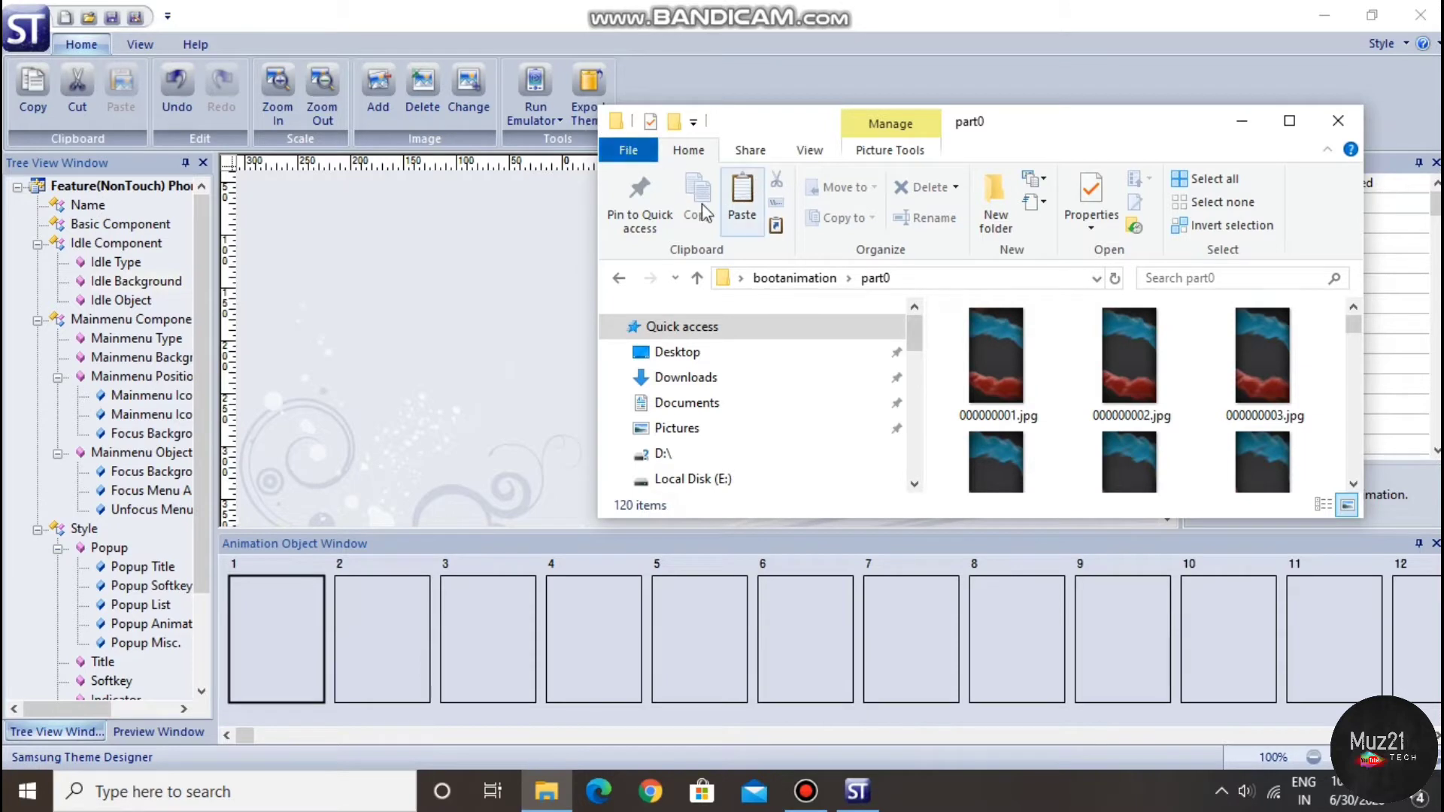
Open desc.txt in bootanimation, confirm its 720 1280 30 settings, and close Notepad.
left_click(615, 279)
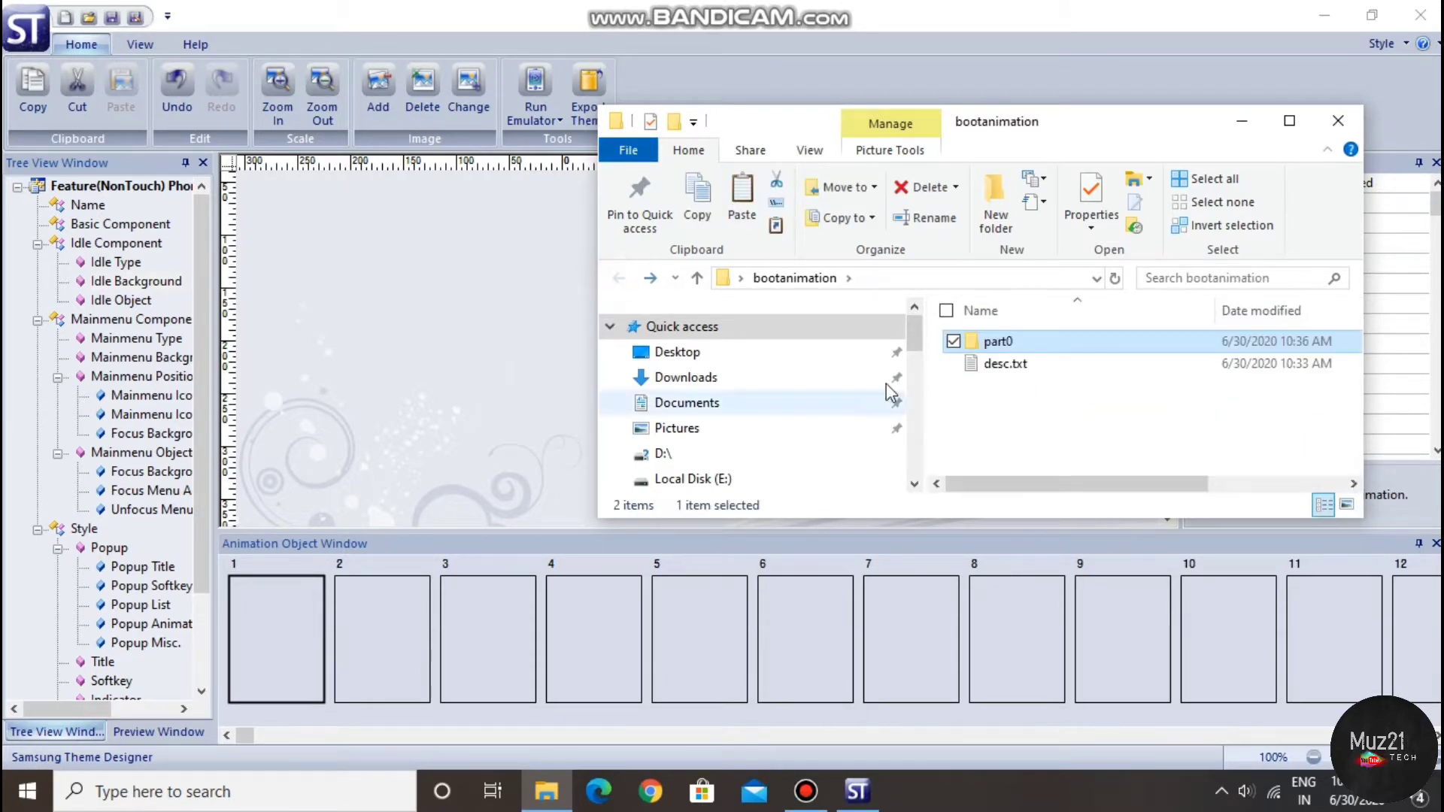
double_click(1009, 368)
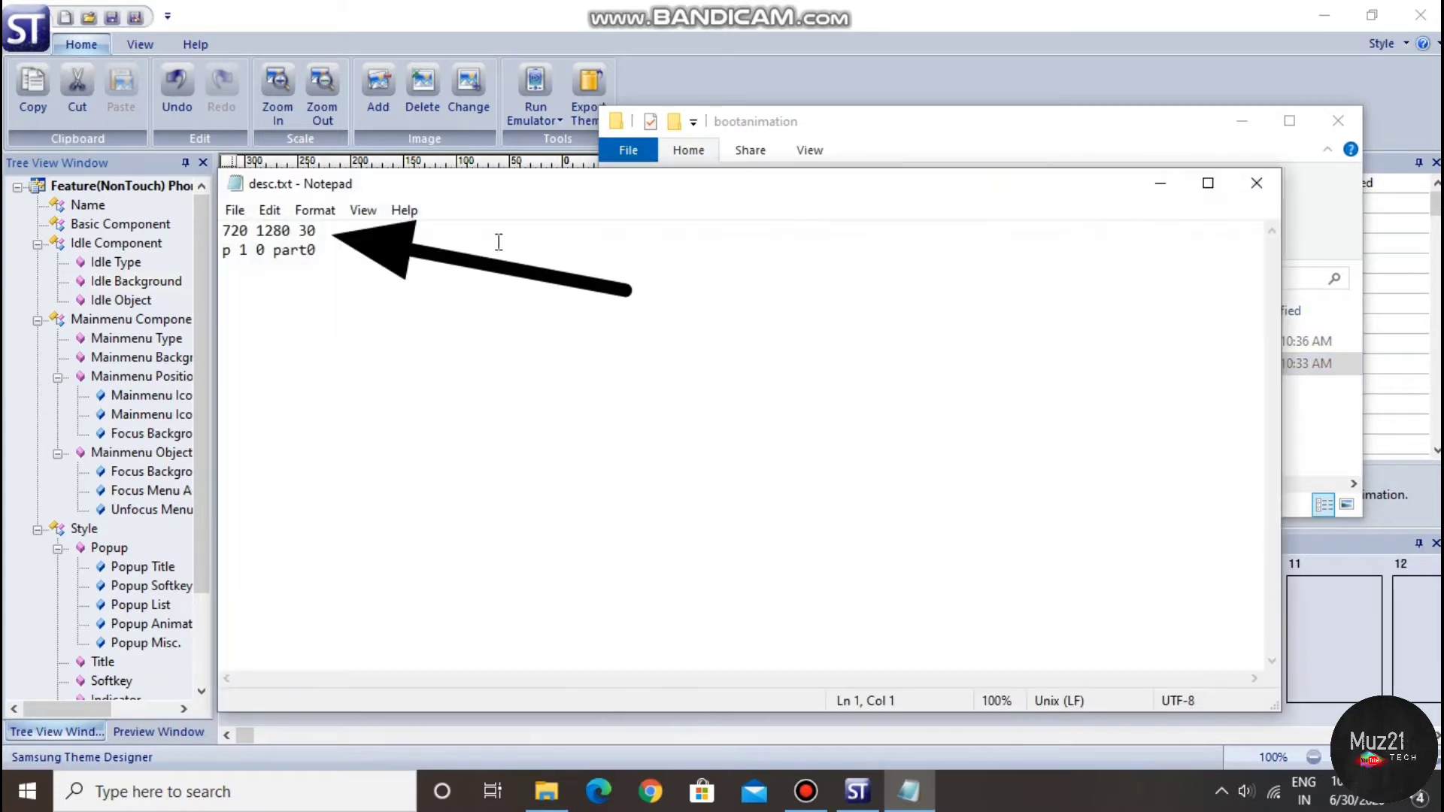
double_click(314, 229)
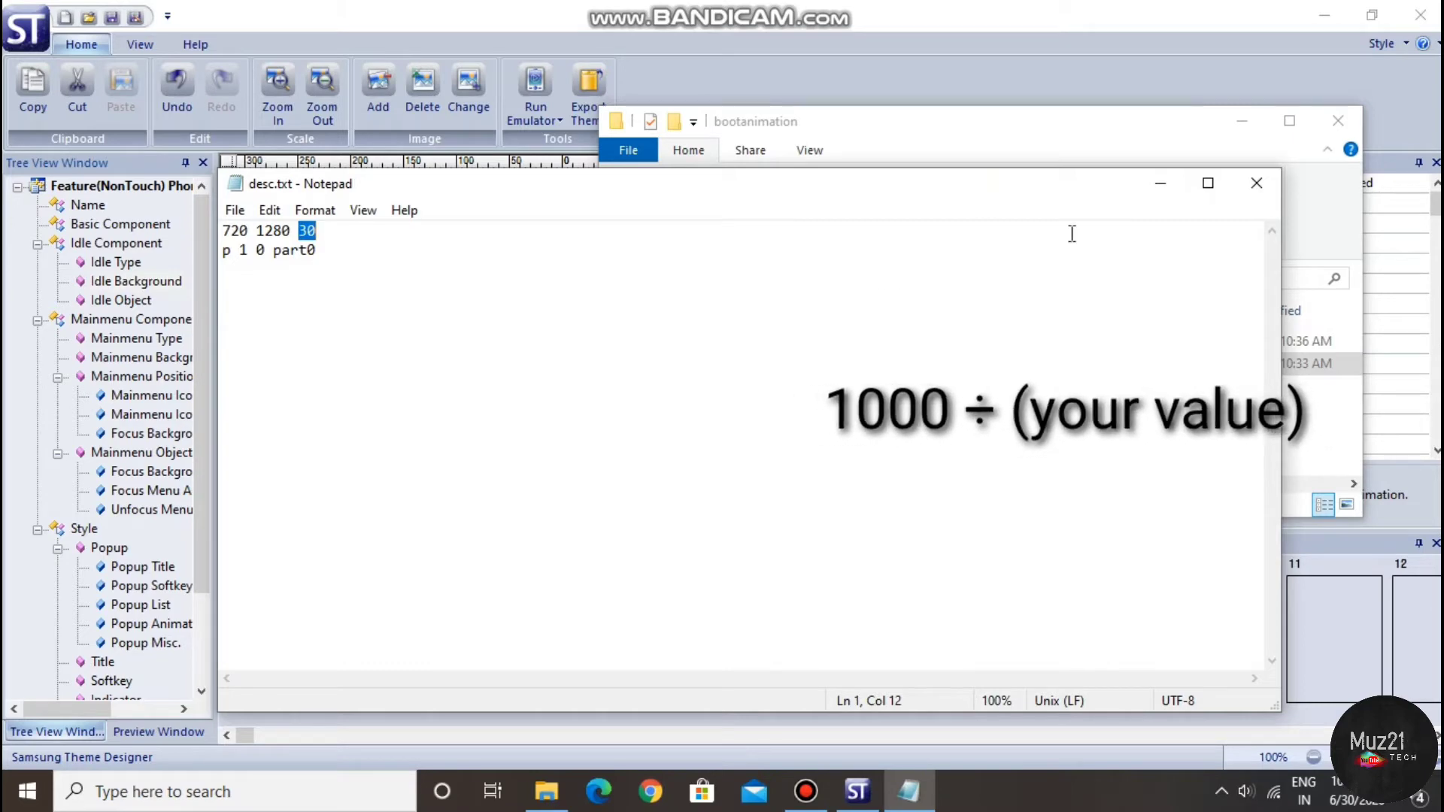
left_click(1256, 185)
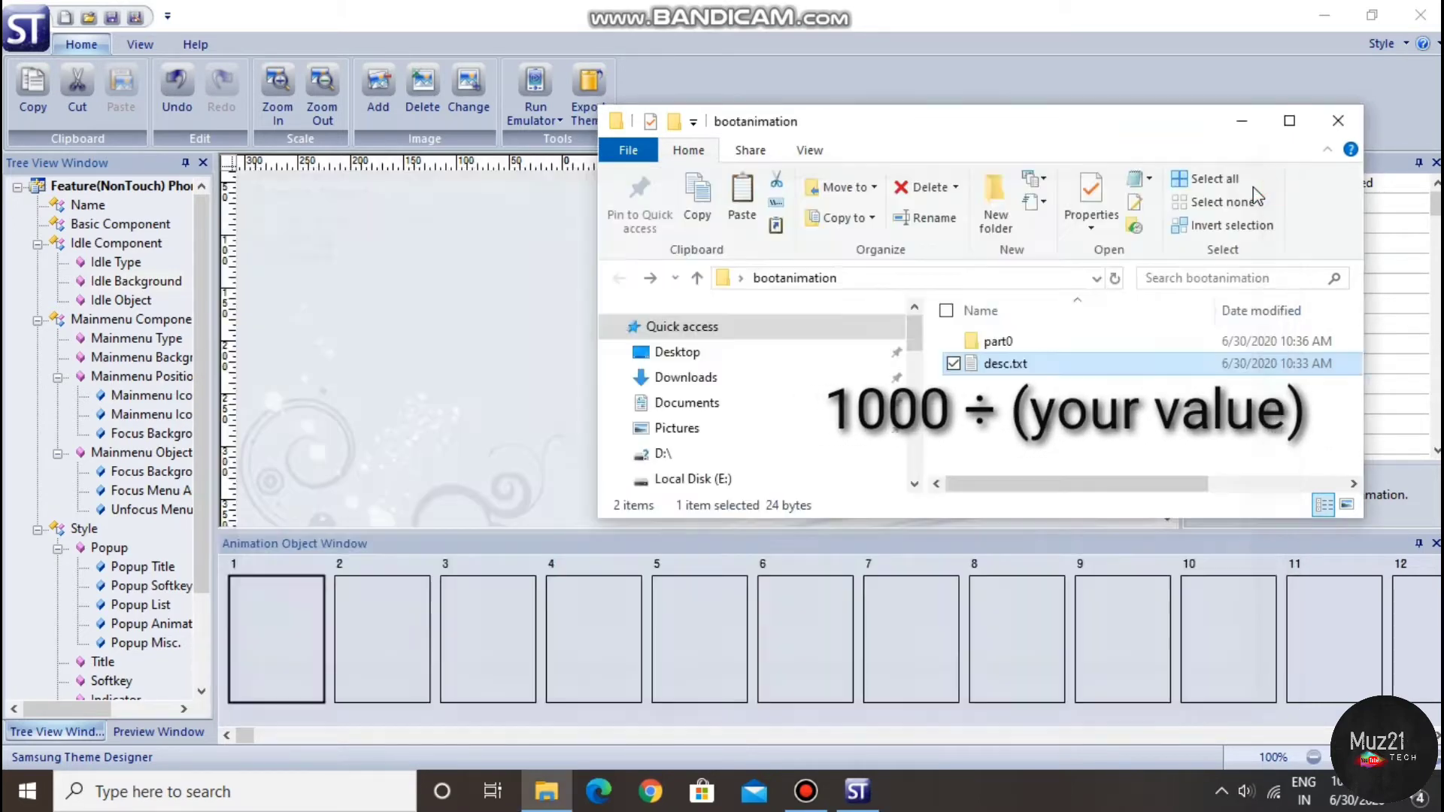
Enter 50 as the idle background animation's frame Duration.
left_click(1236, 119)
left_click(1348, 244)
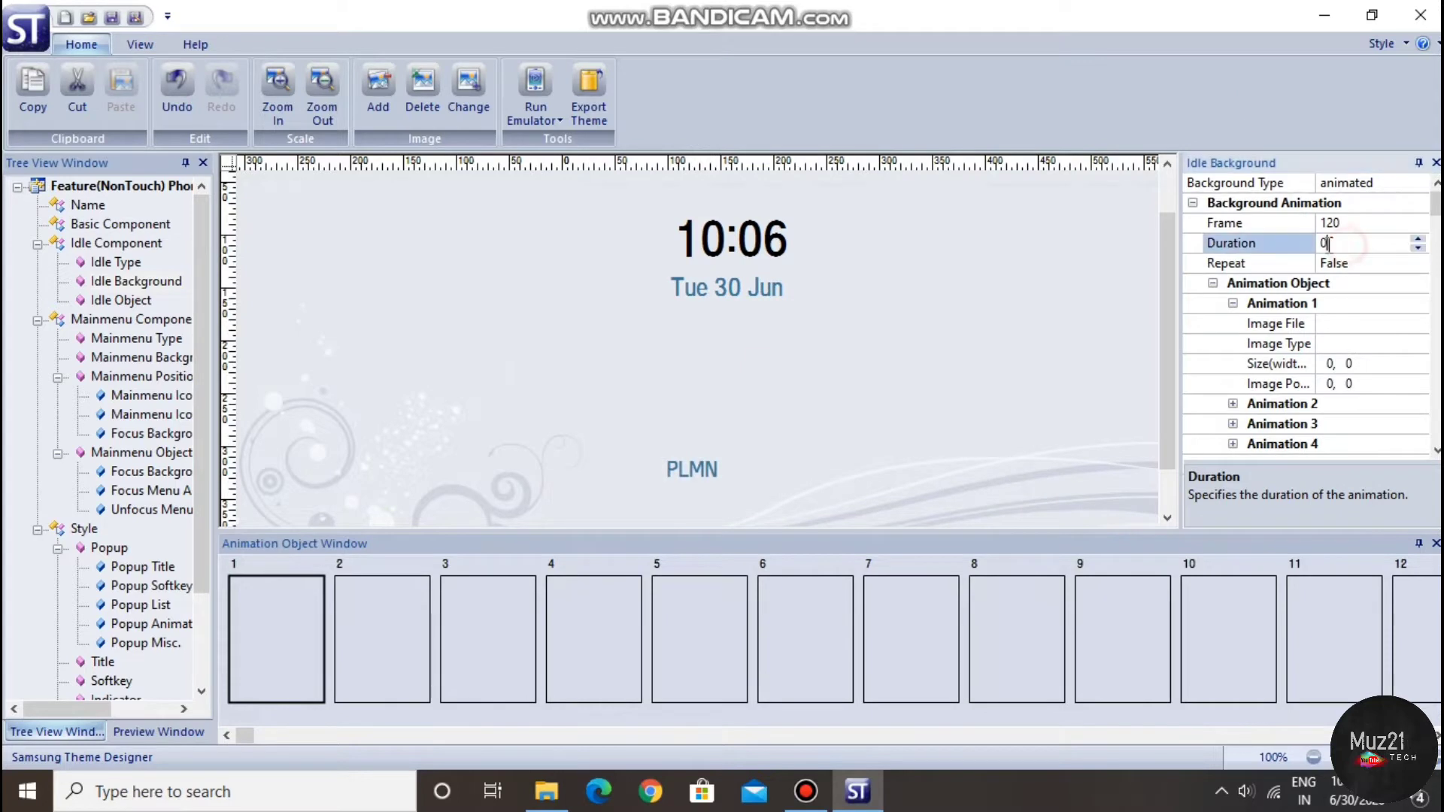
type("5")
key("Return")
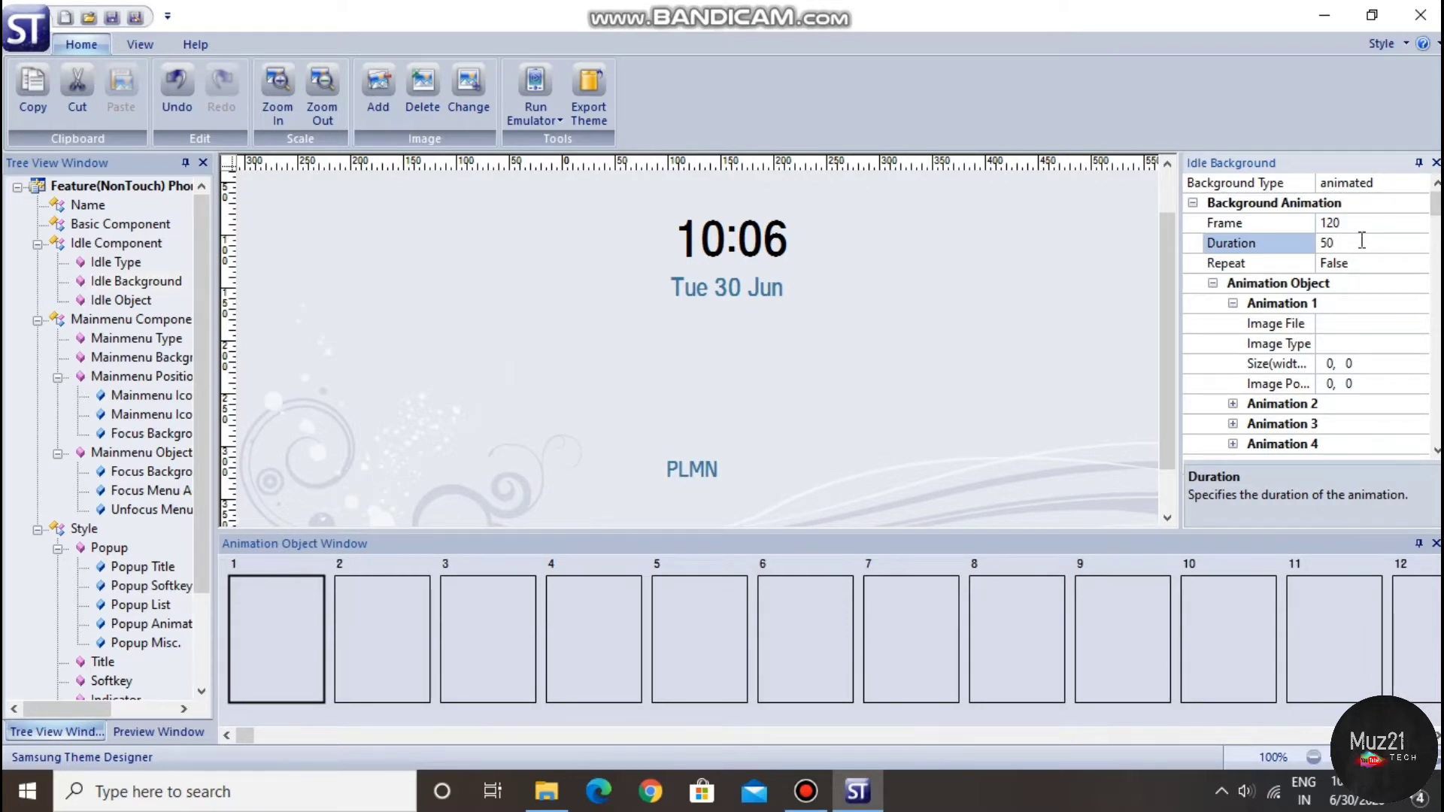
Select all 120 jpgs in part0 and drag them into the Animation Object Window.
left_click(547, 791)
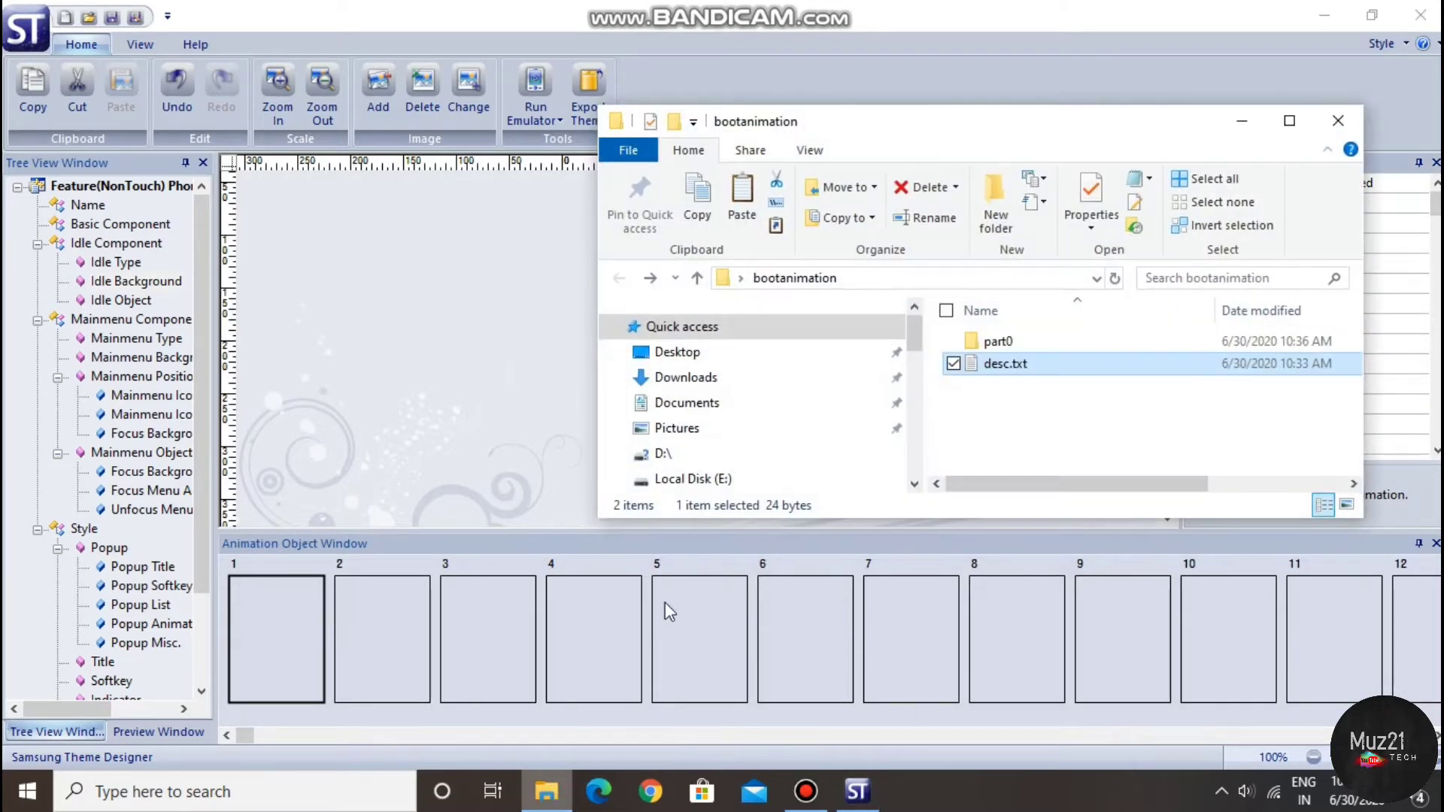
double_click(1013, 341)
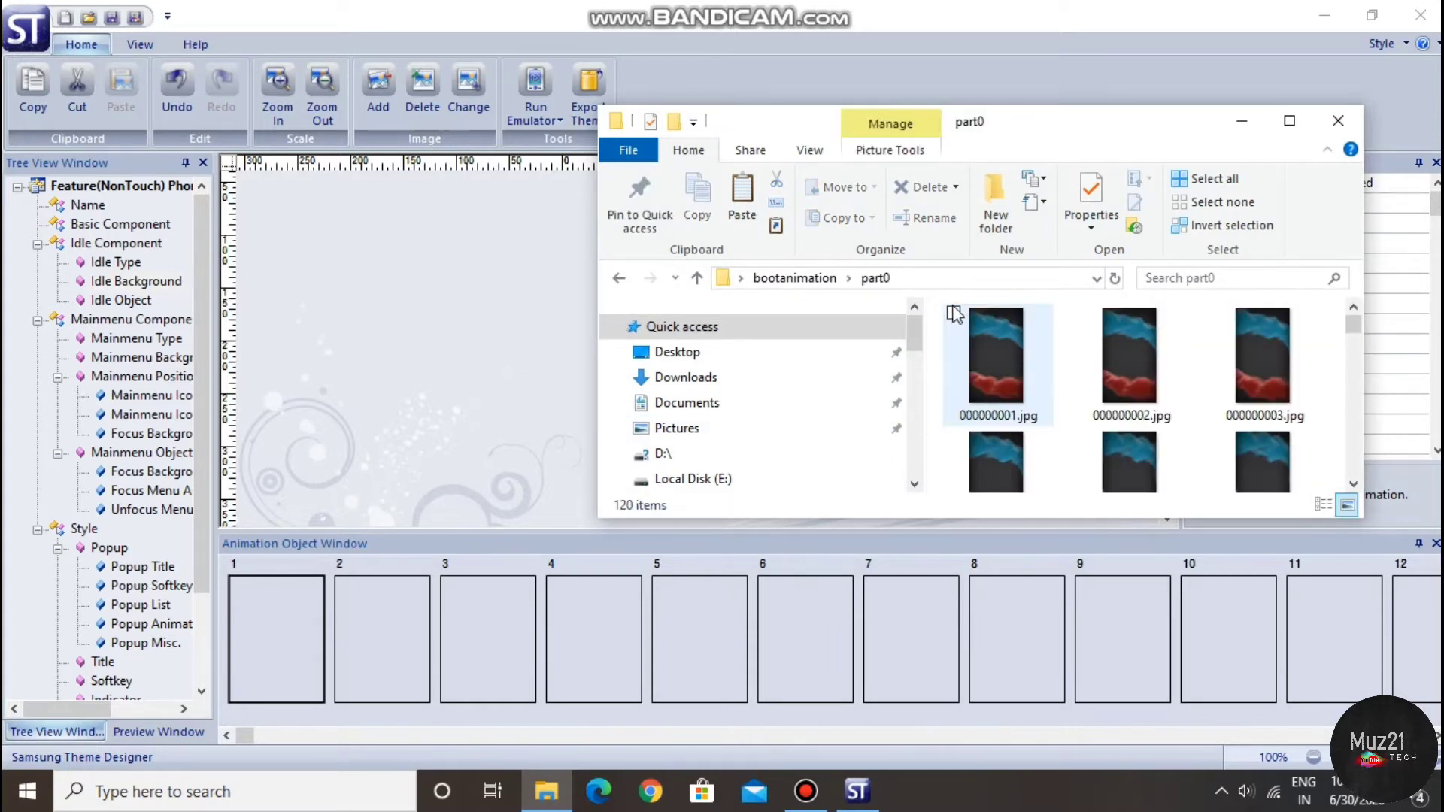
left_click(954, 314)
left_click(1202, 179)
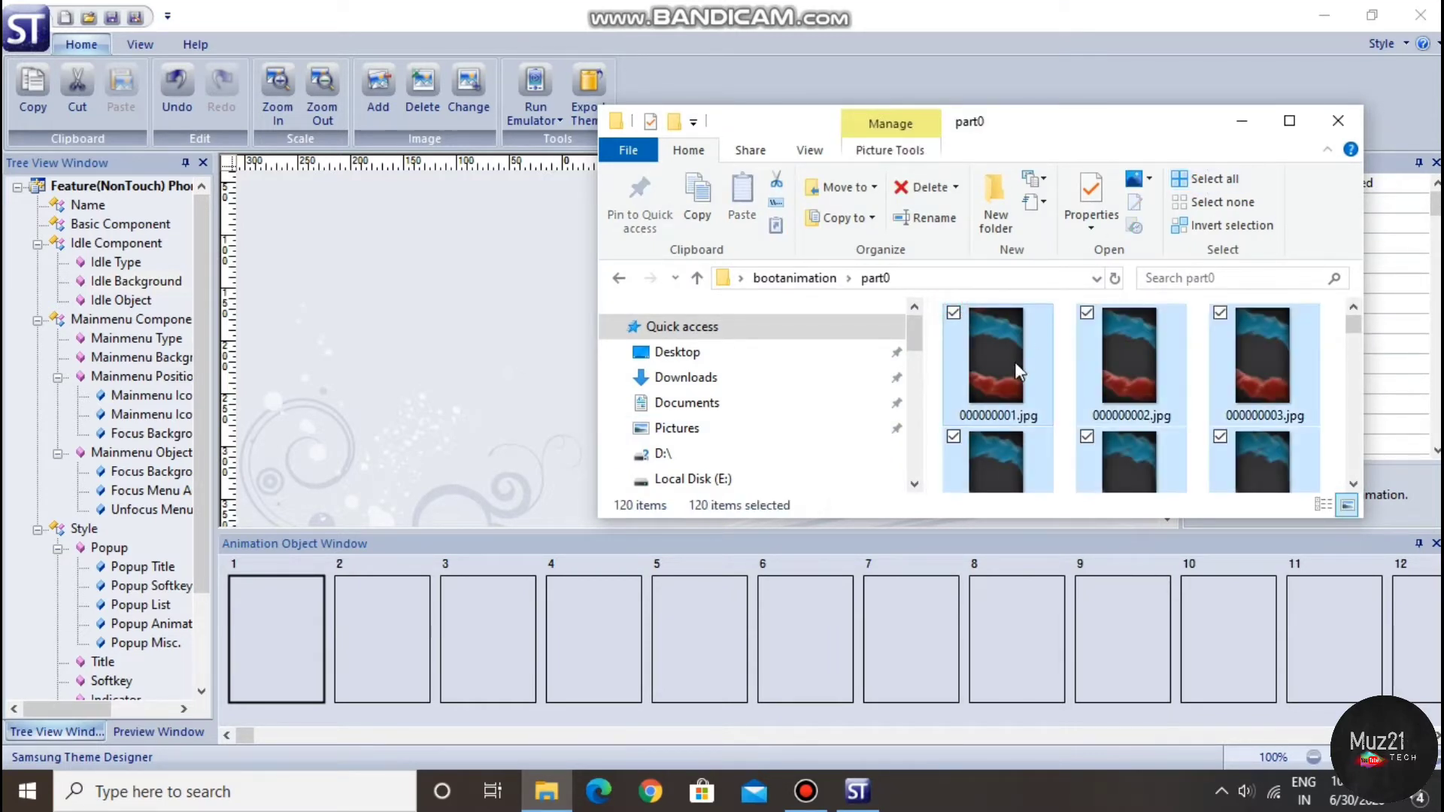
left_click_drag(1001, 360, 281, 634)
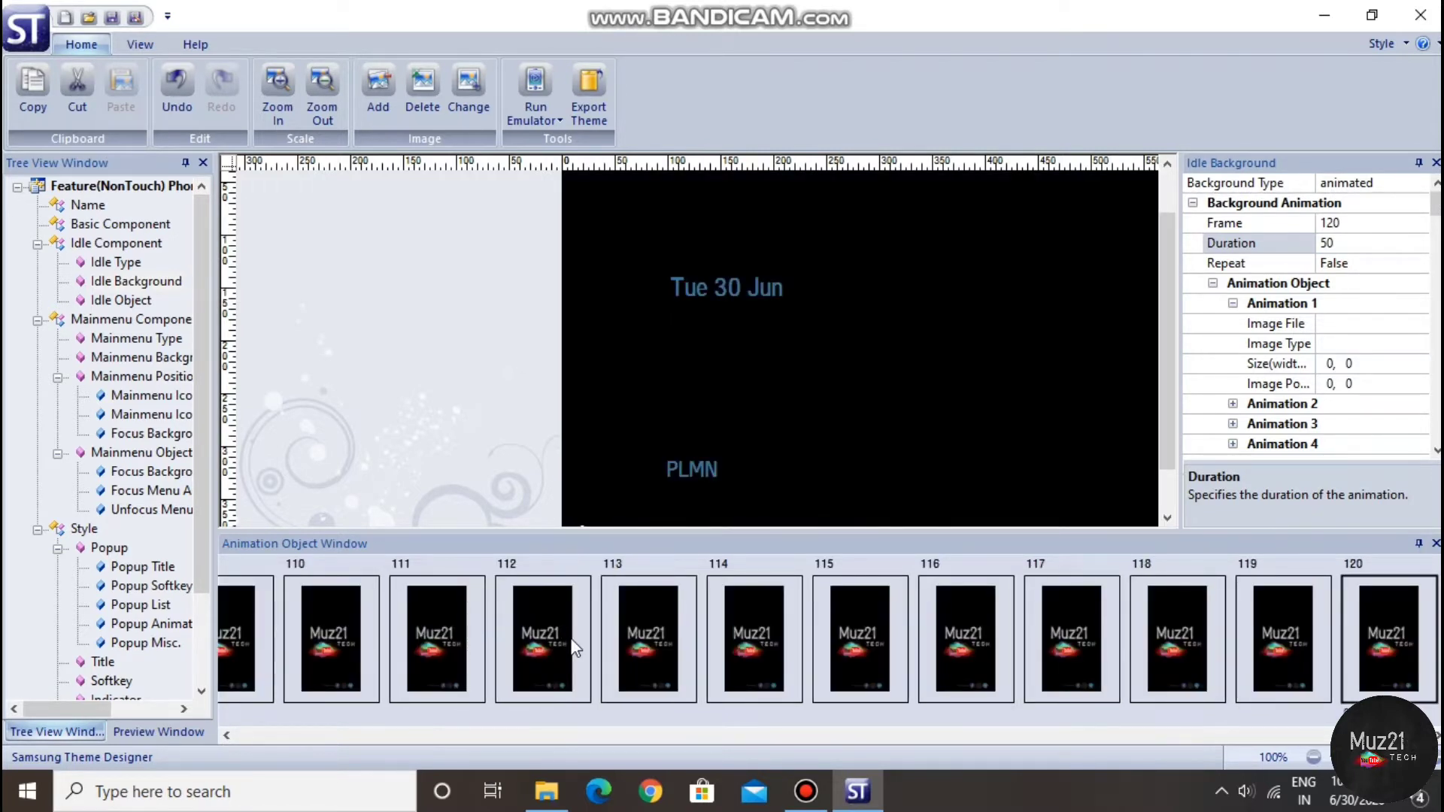
Export the theme with Export Theme, accepting the terms, to Muz21 Tech boot.smt (3.46 MB).
left_click(31, 48)
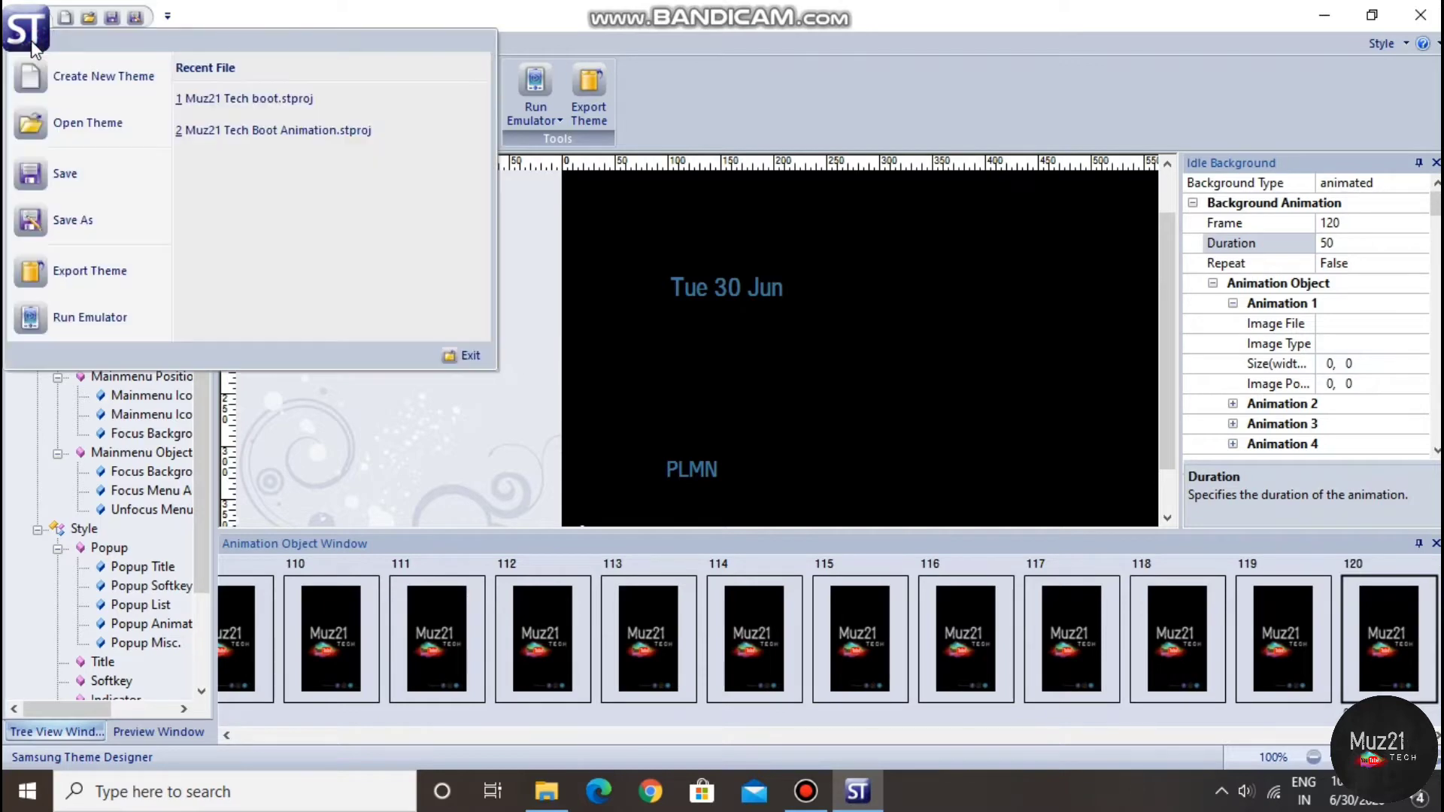
left_click(66, 268)
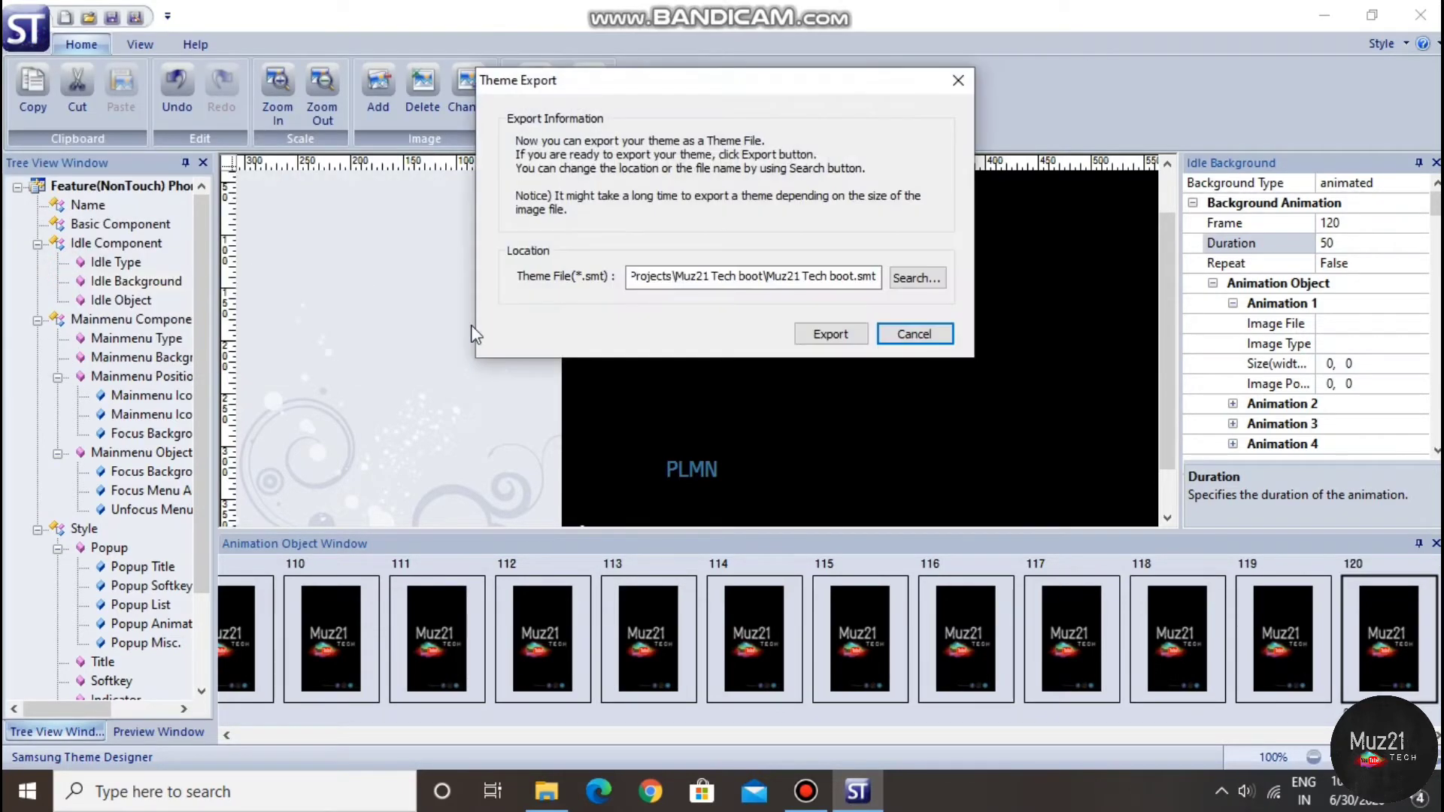
left_click(830, 335)
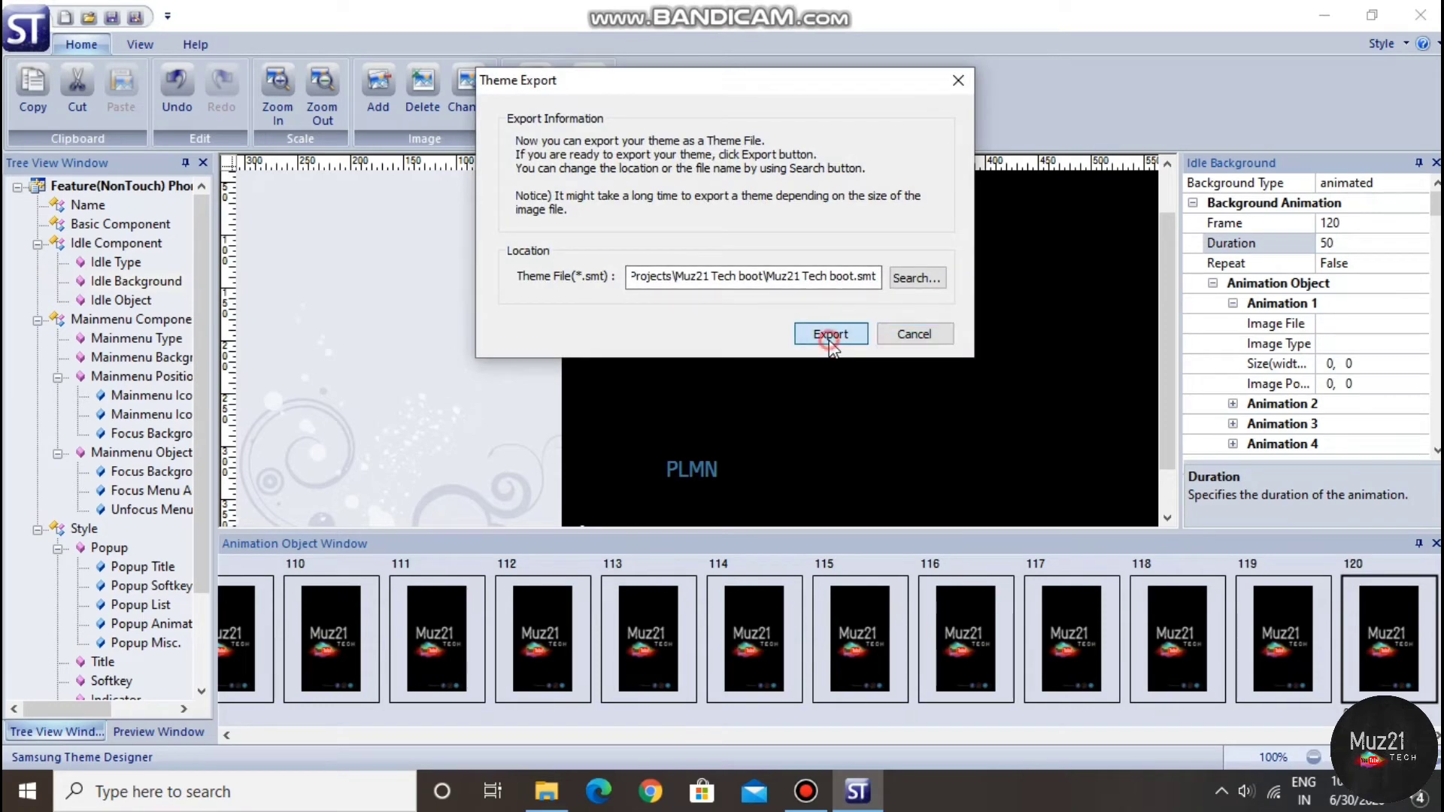
left_click(498, 334)
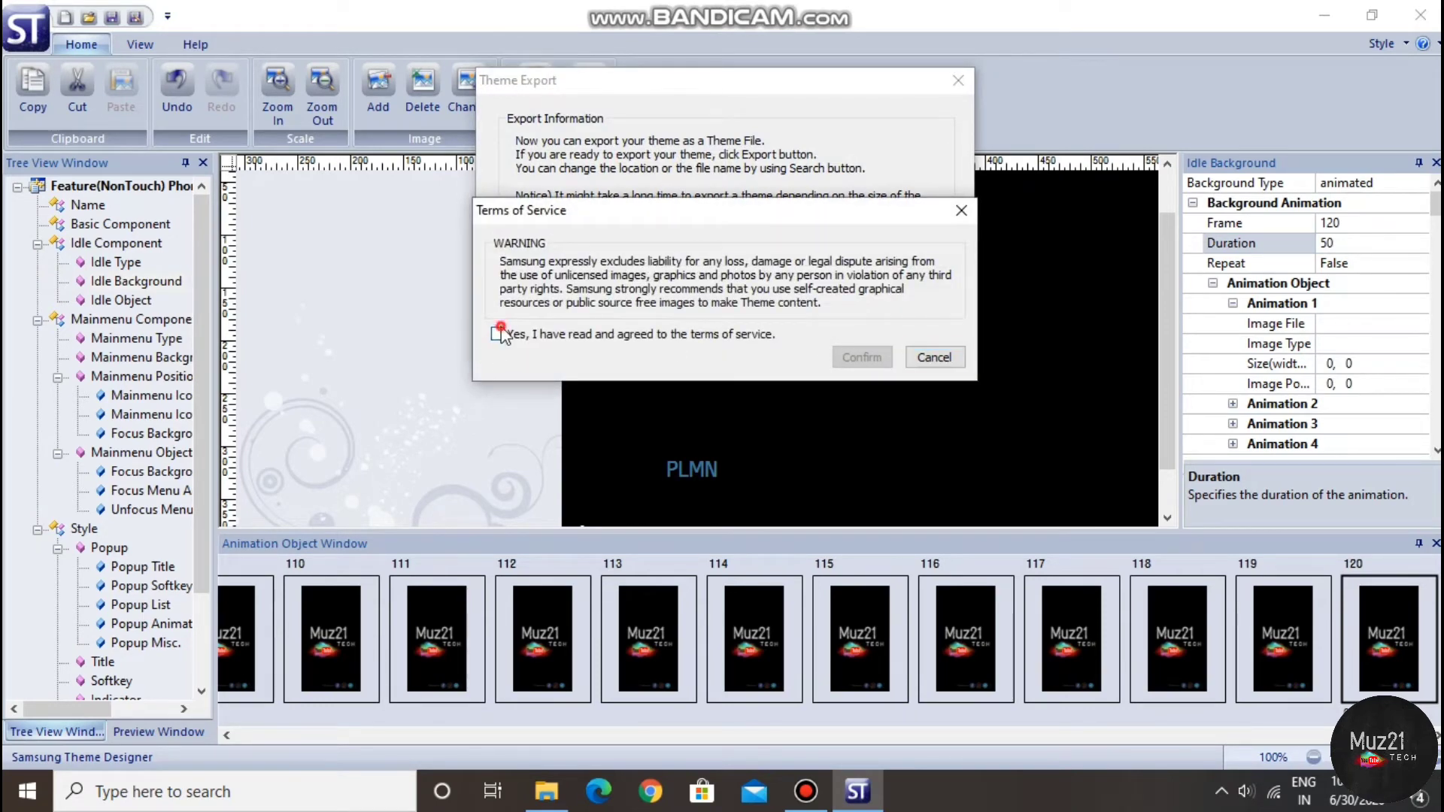
left_click(861, 350)
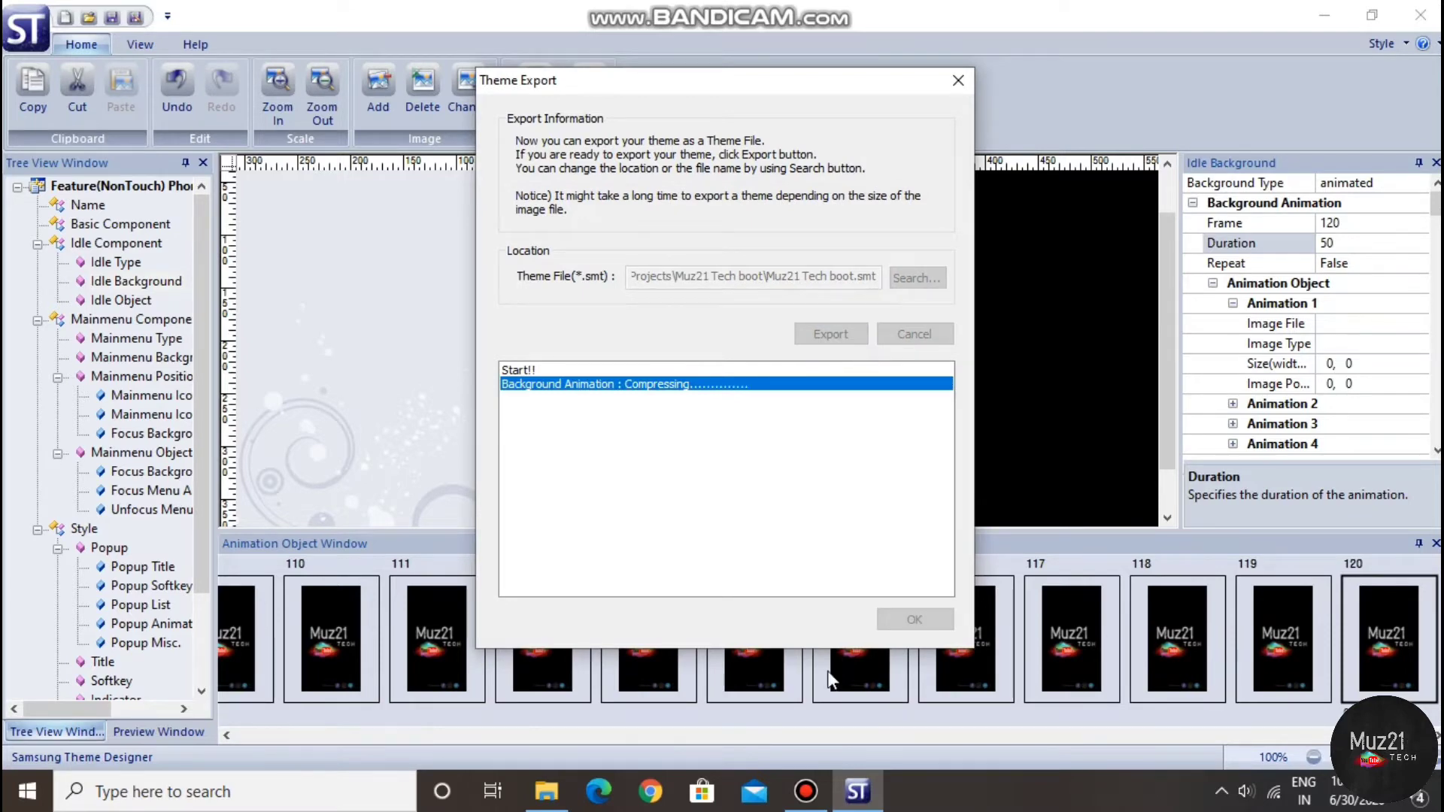
left_click(804, 794)
left_click(804, 798)
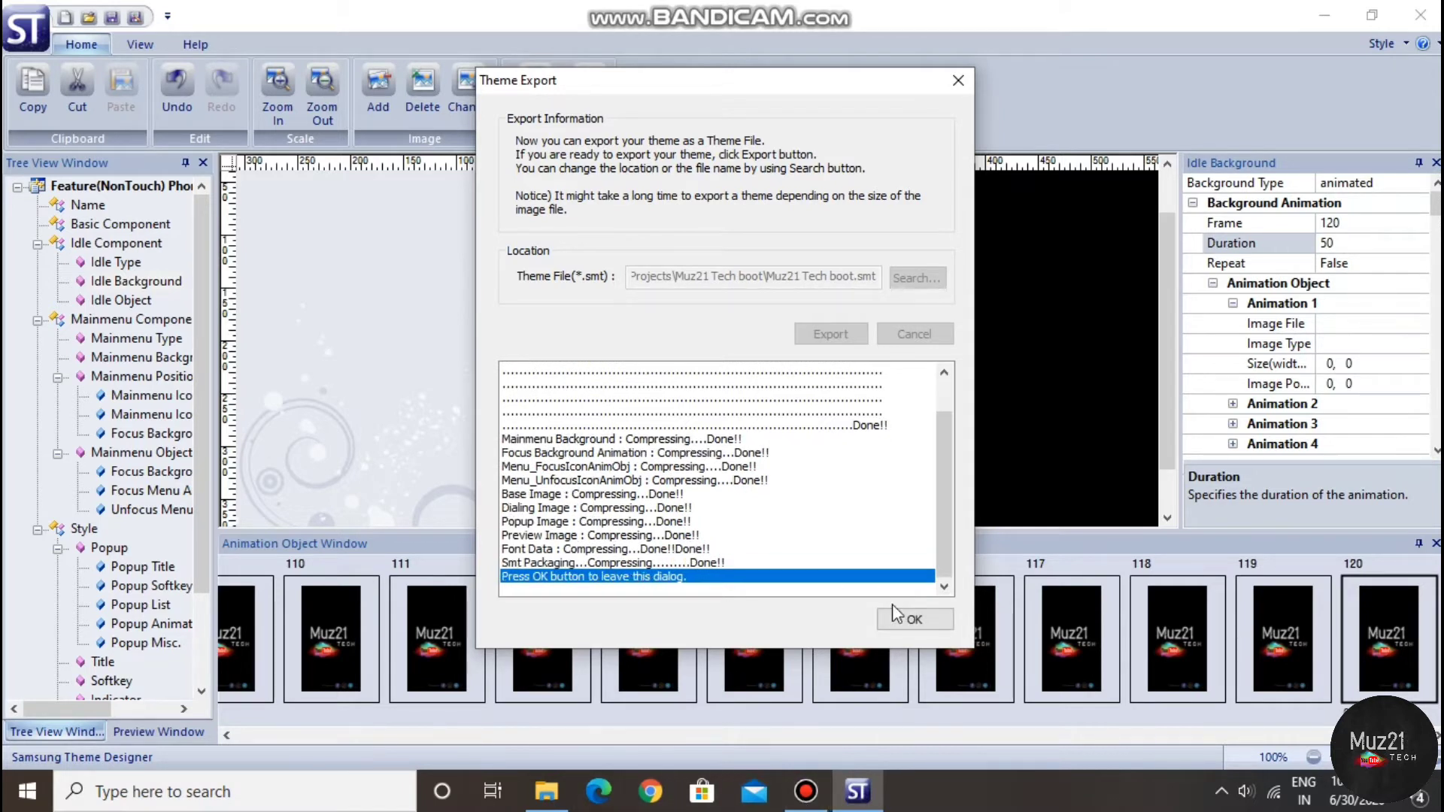
left_click(912, 621)
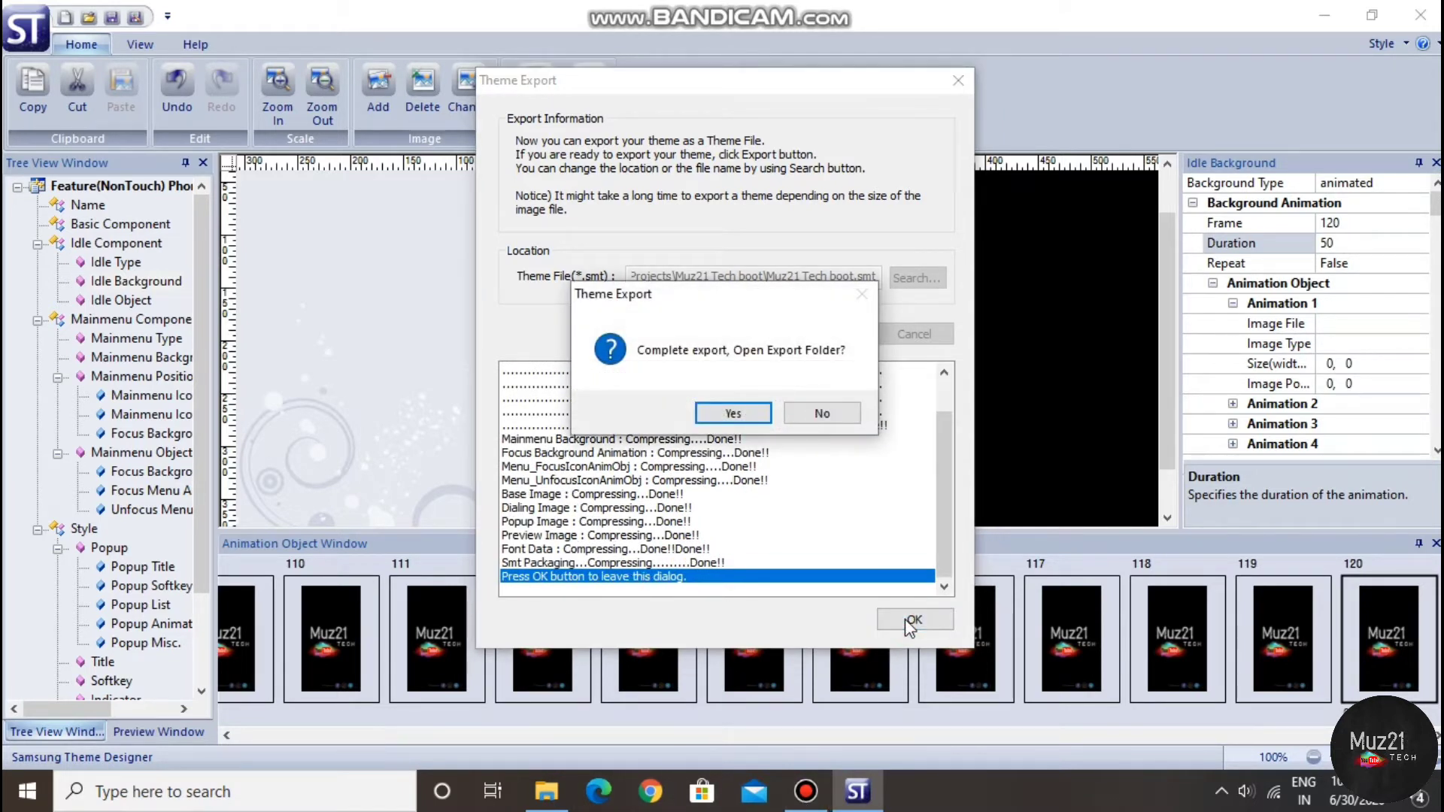
key("Return")
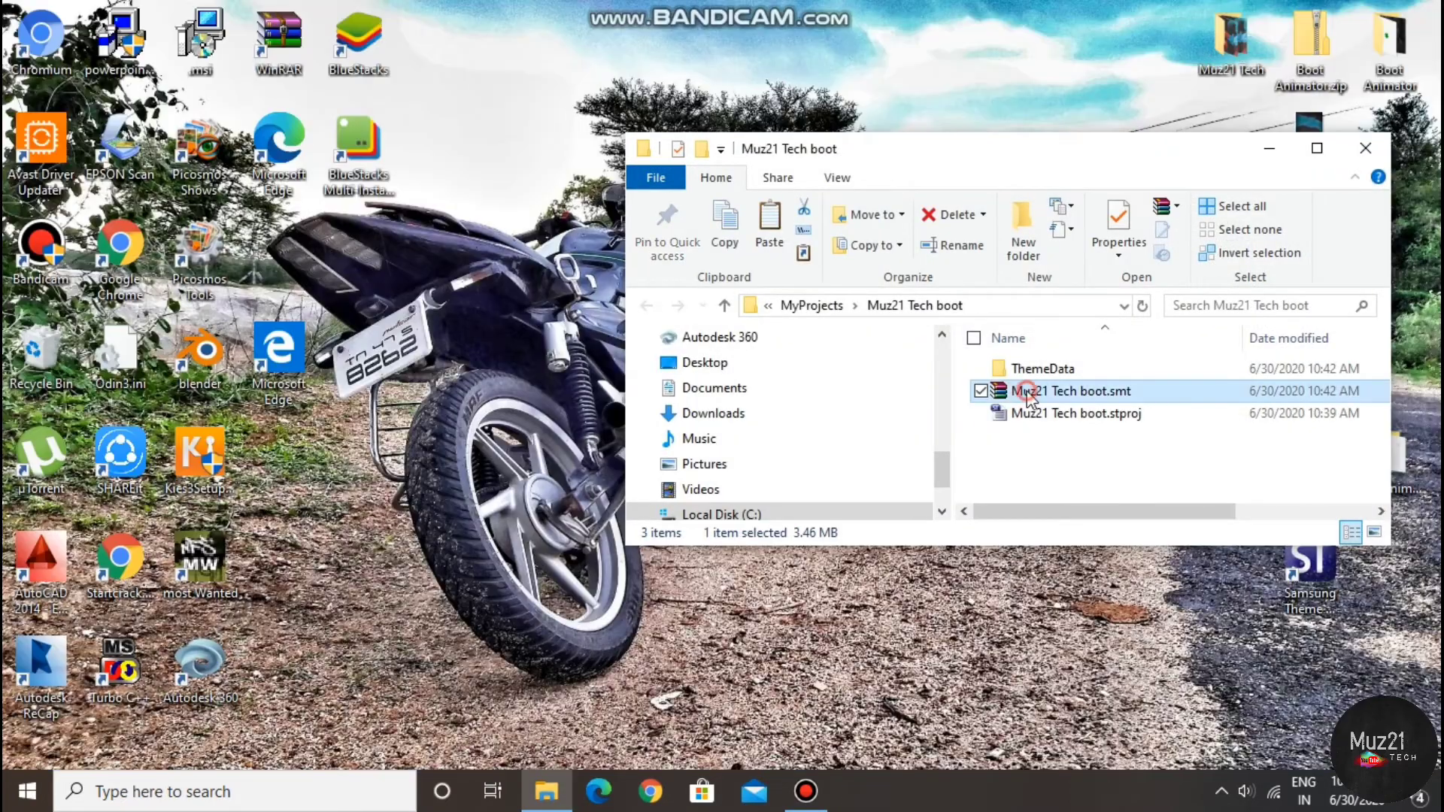
Open Muz21 Tech boot.smt in WinRAR and drag IdleBgAnimObj.qmg out onto the desktop.
double_click(1026, 391)
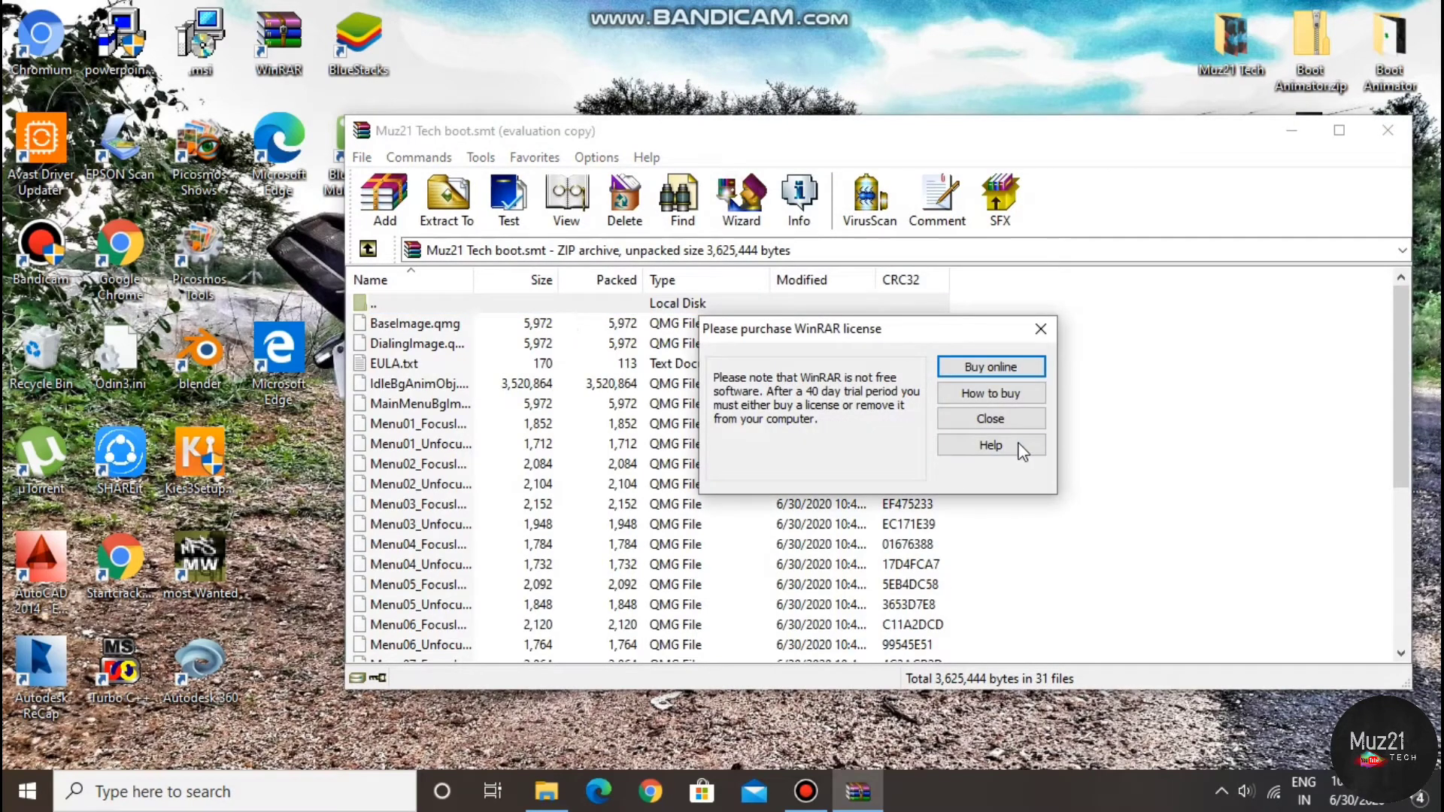
left_click(1017, 415)
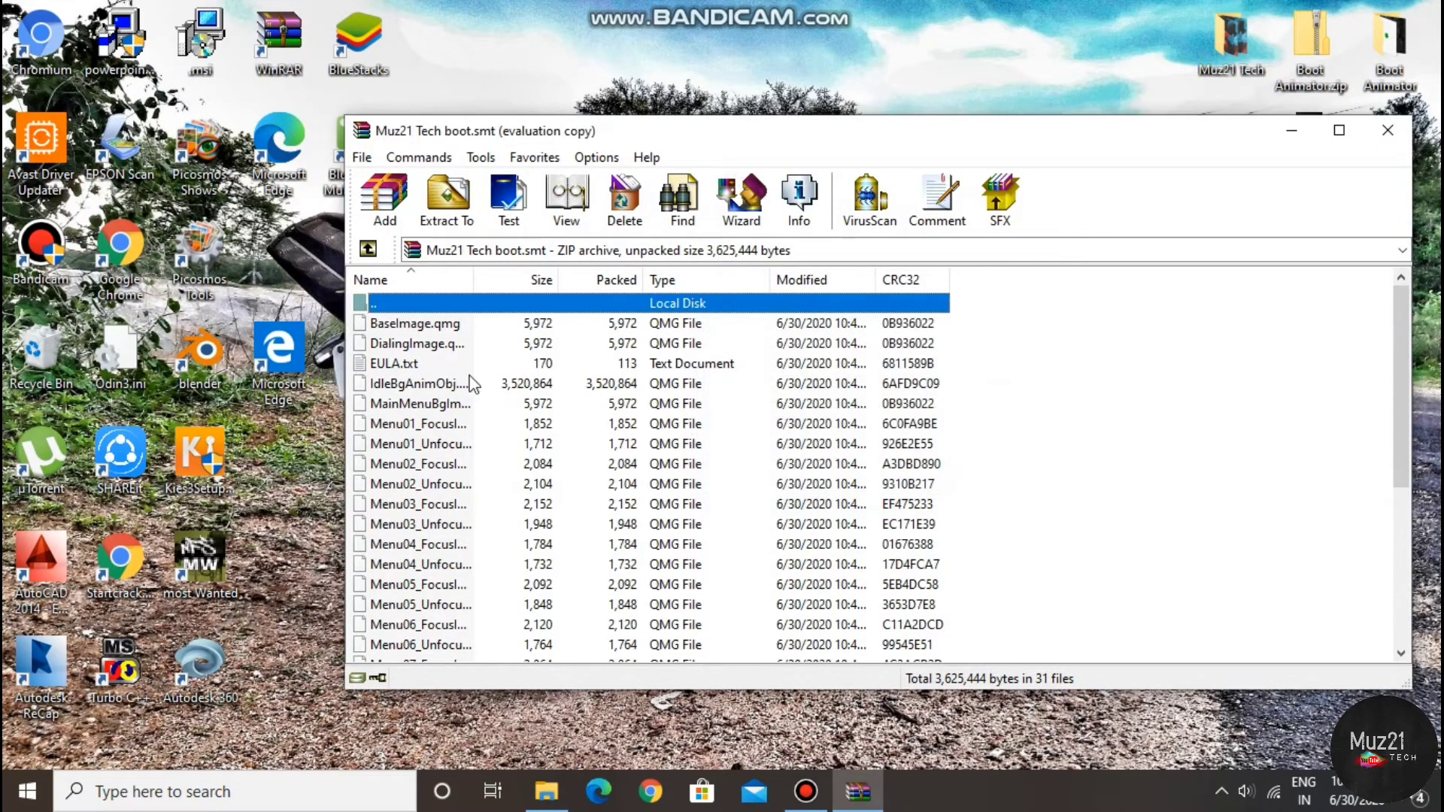
left_click(426, 385)
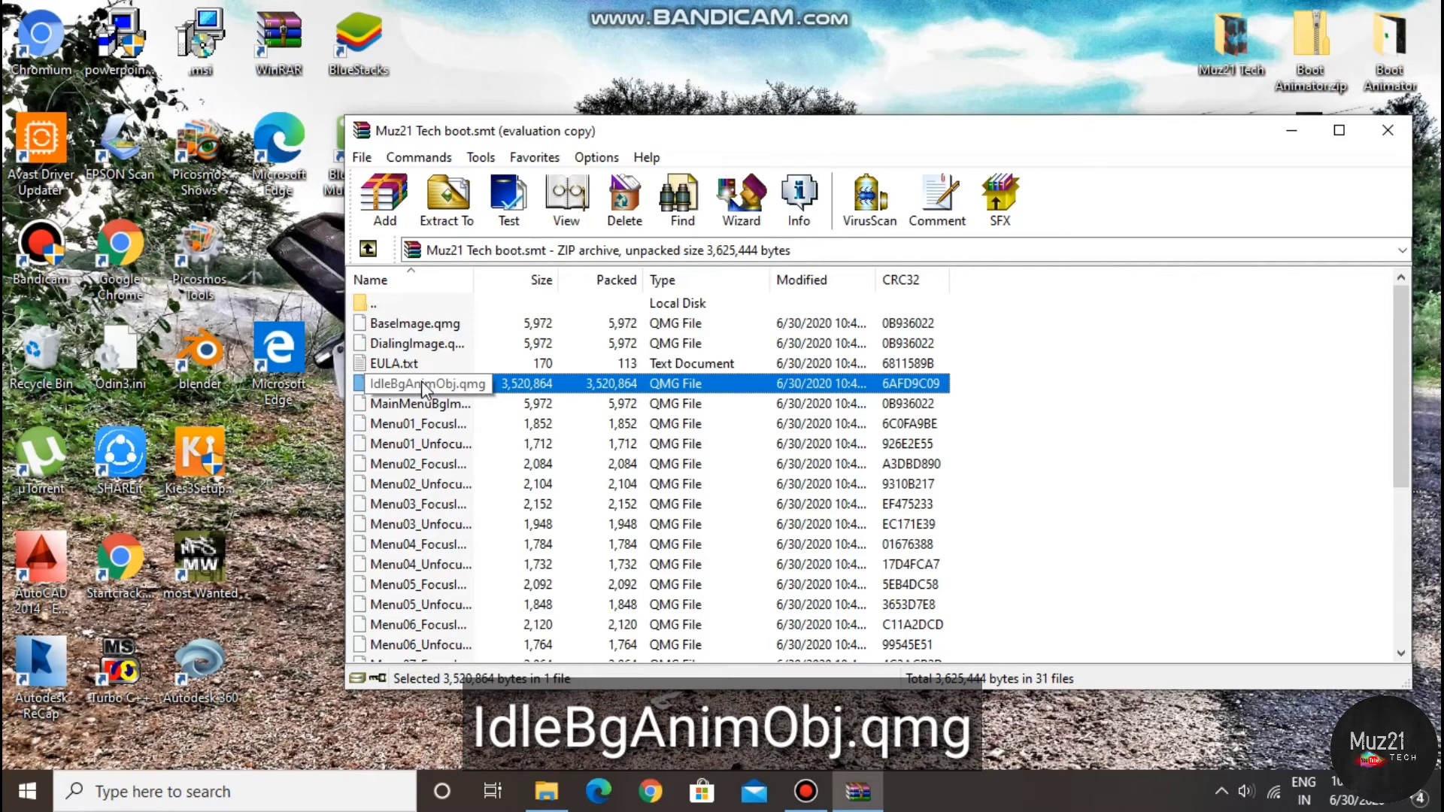
left_click_drag(425, 386, 436, 365)
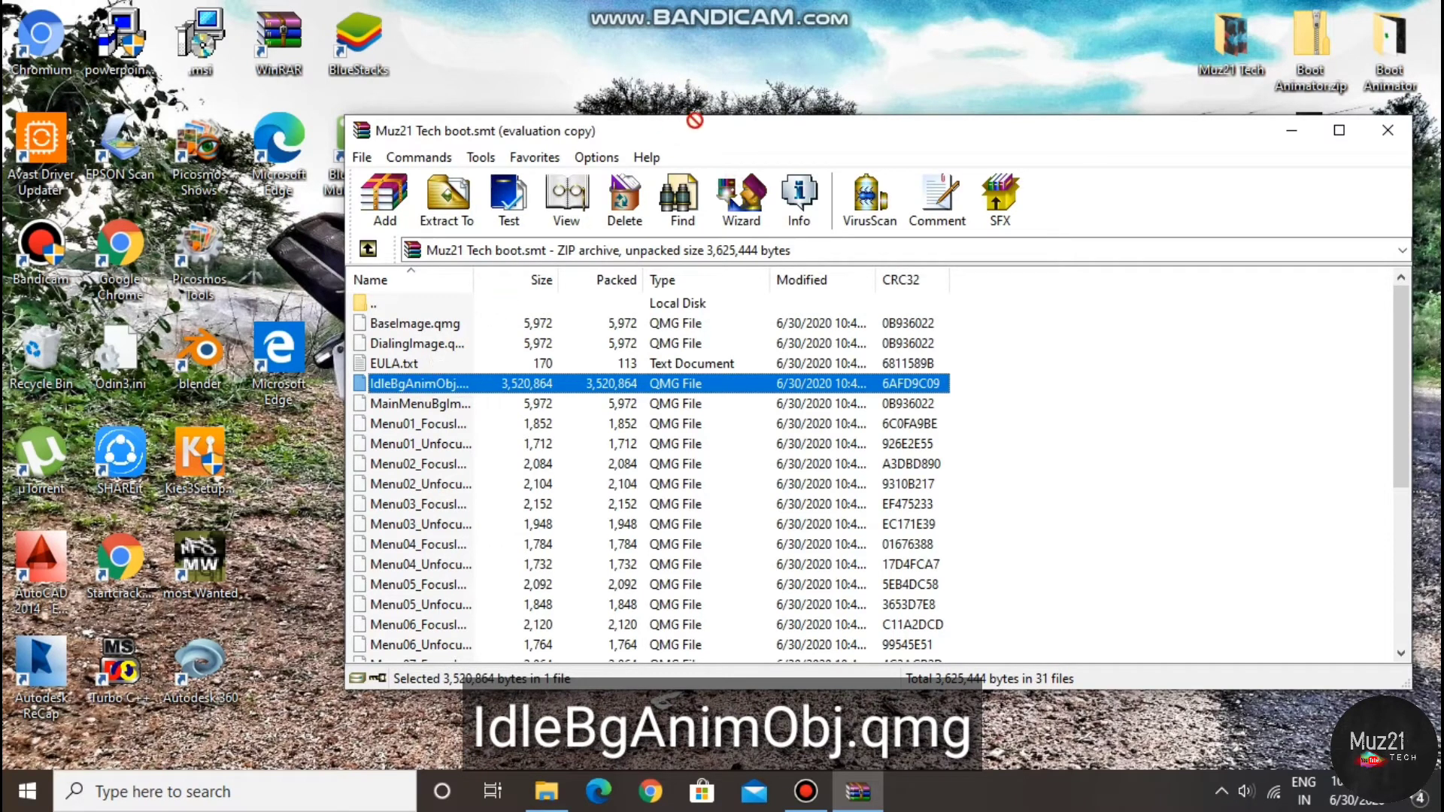
left_click_drag(695, 120, 752, 76)
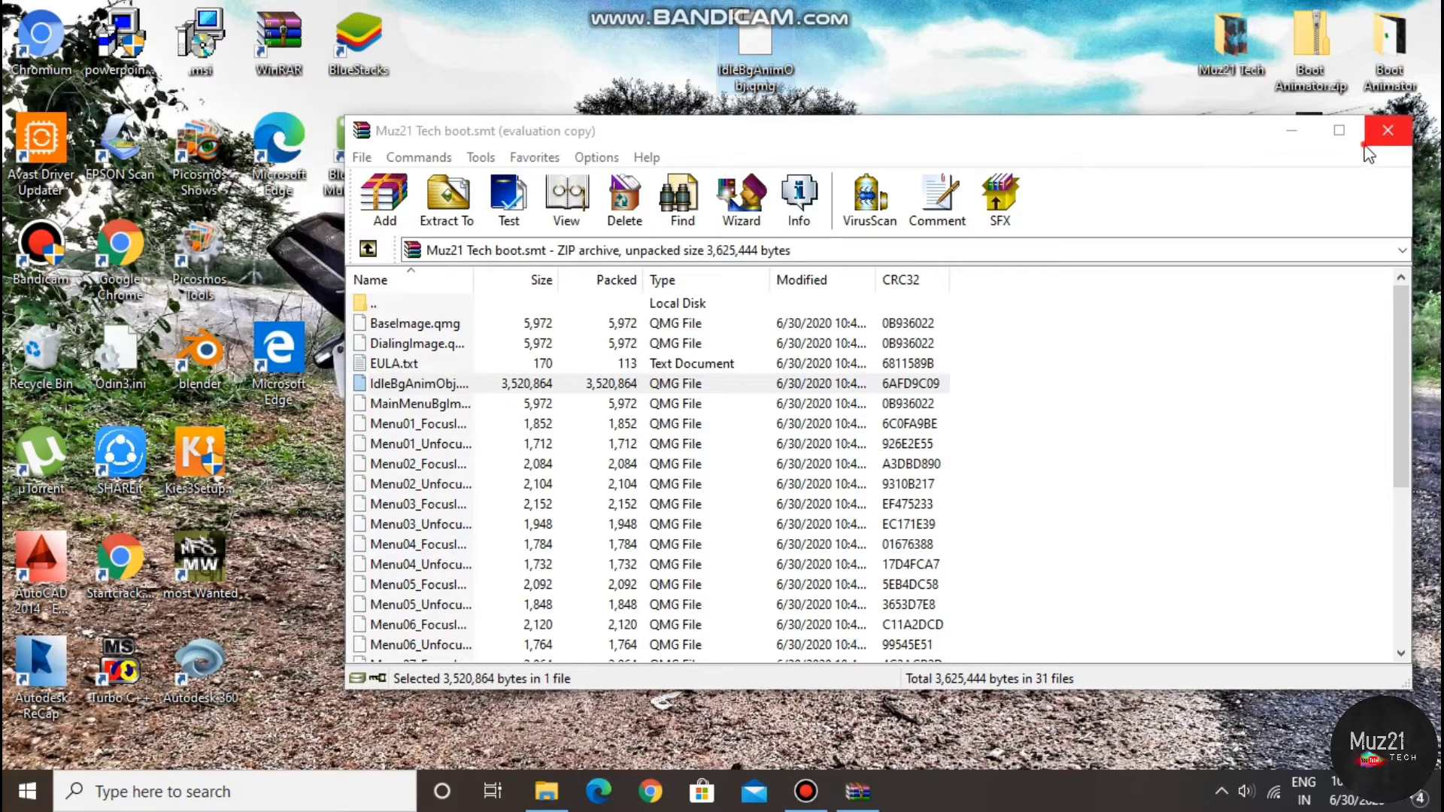
left_click(1388, 130)
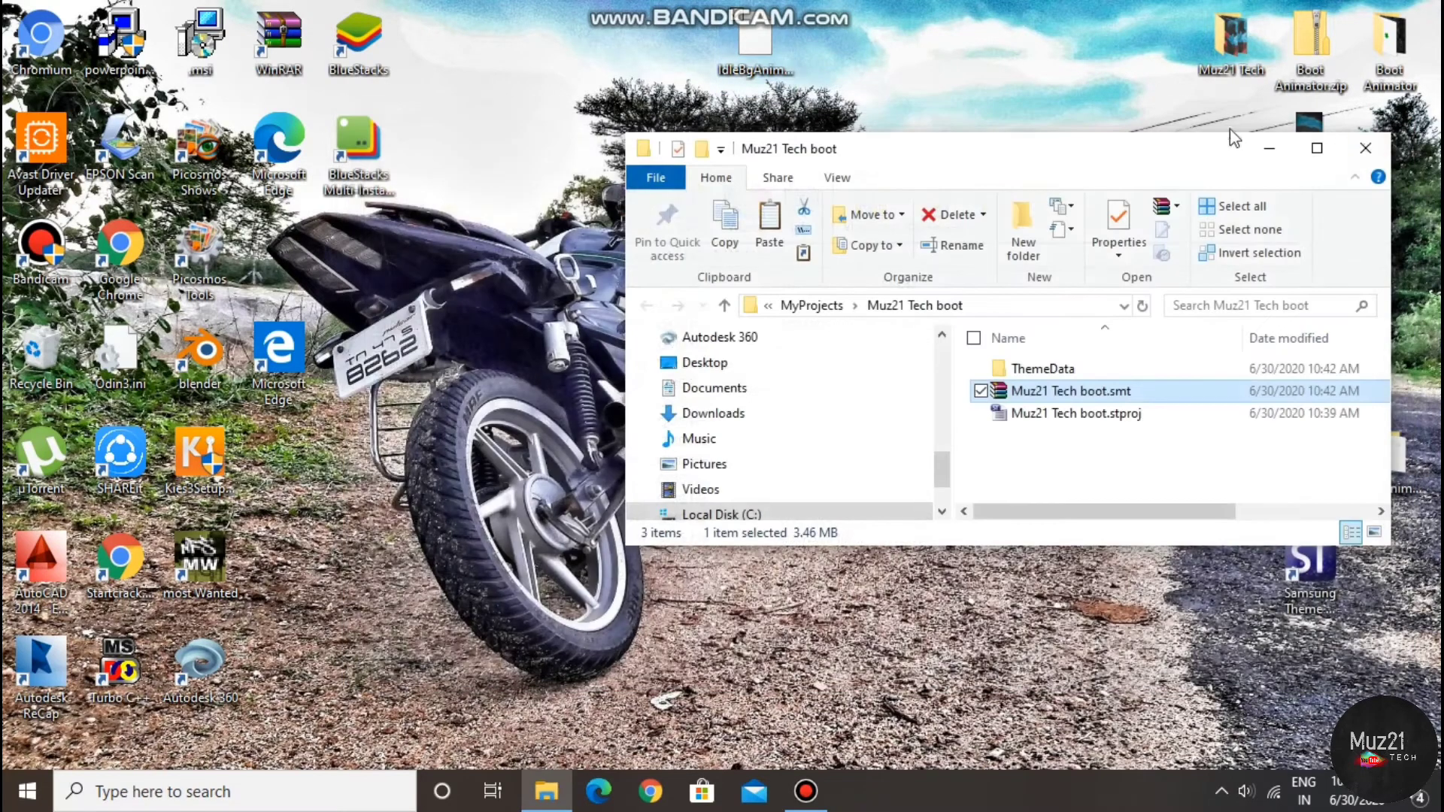
Copy IdleBgAnimObj.qmg and paste a duplicate onto the desktop.
left_click(1365, 148)
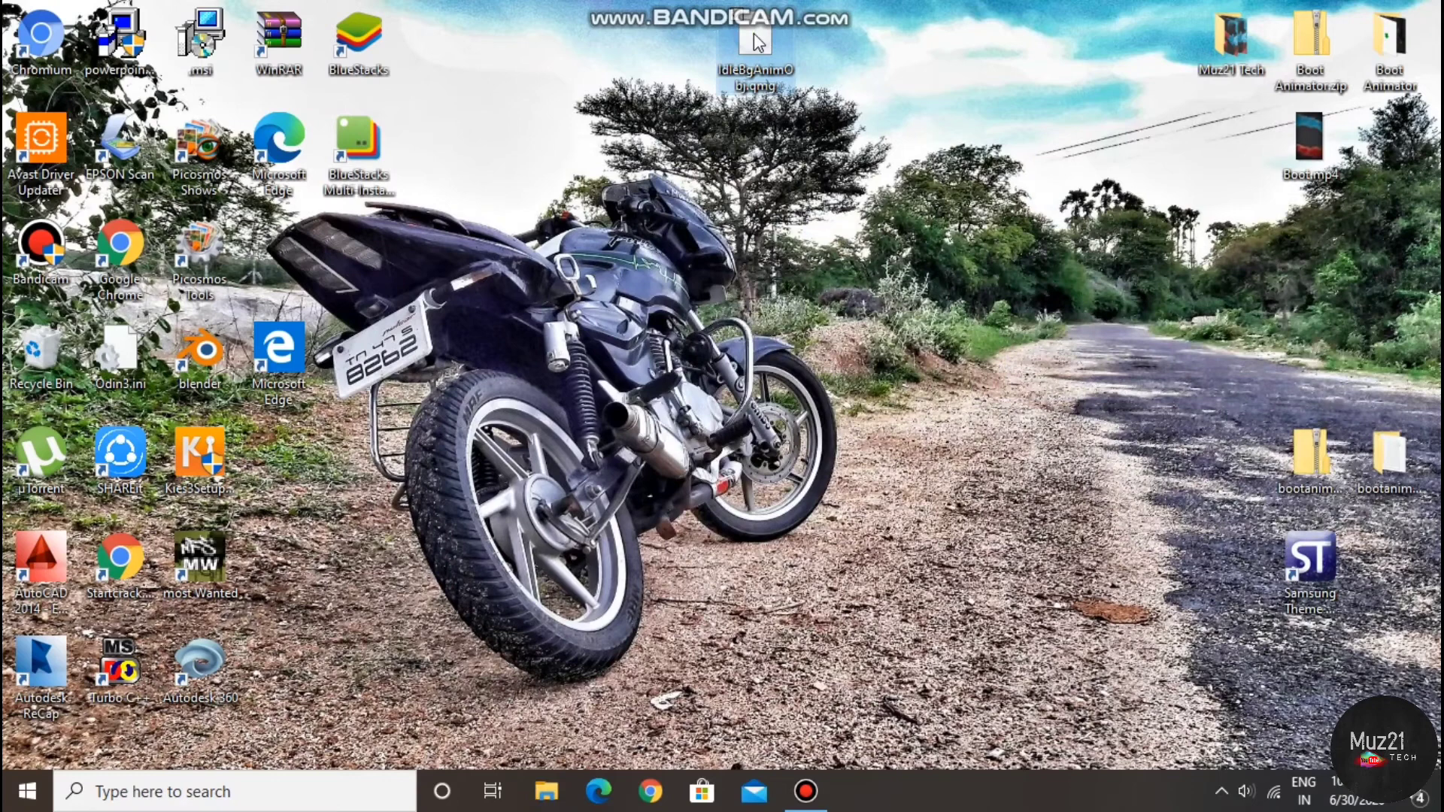
right_click(755, 35)
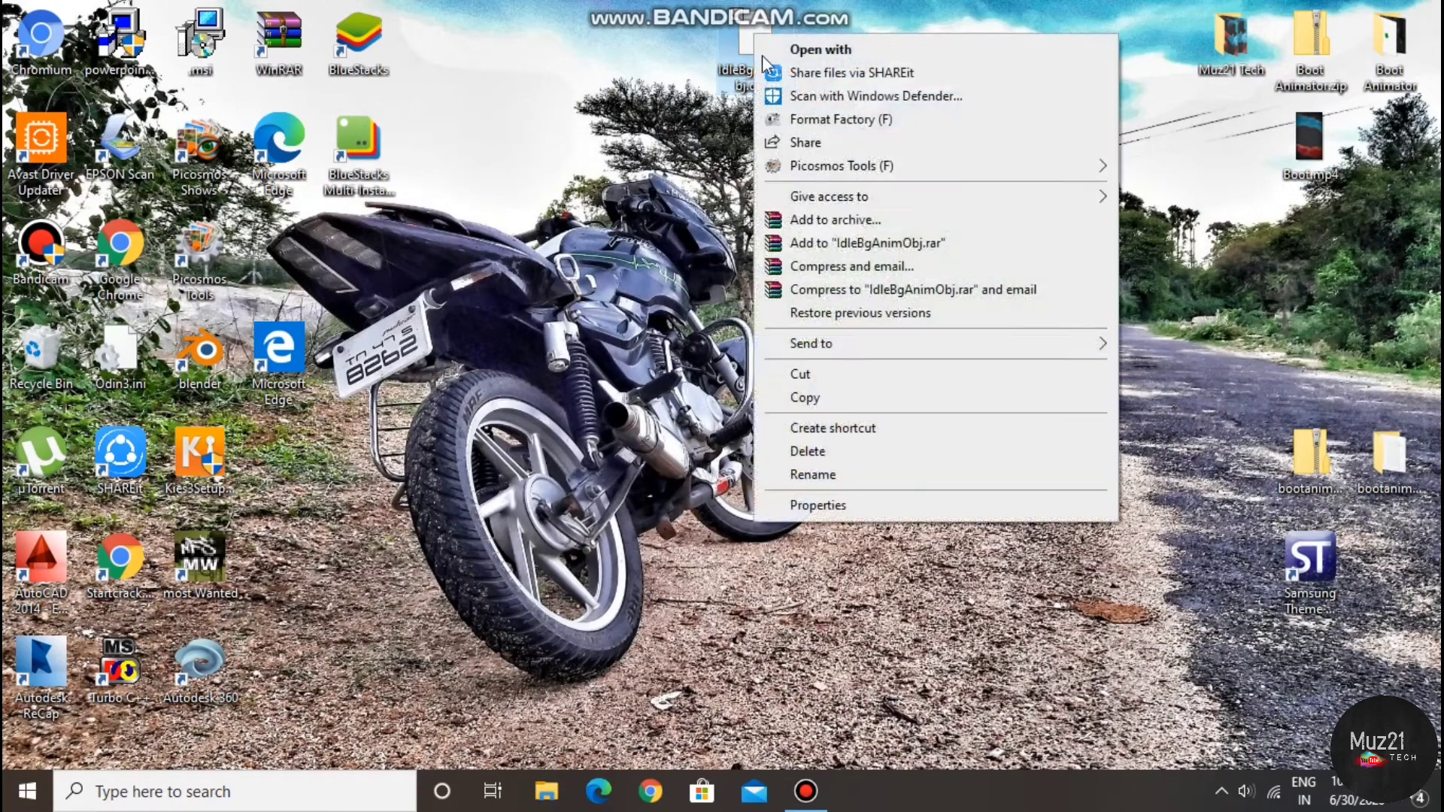
left_click(807, 399)
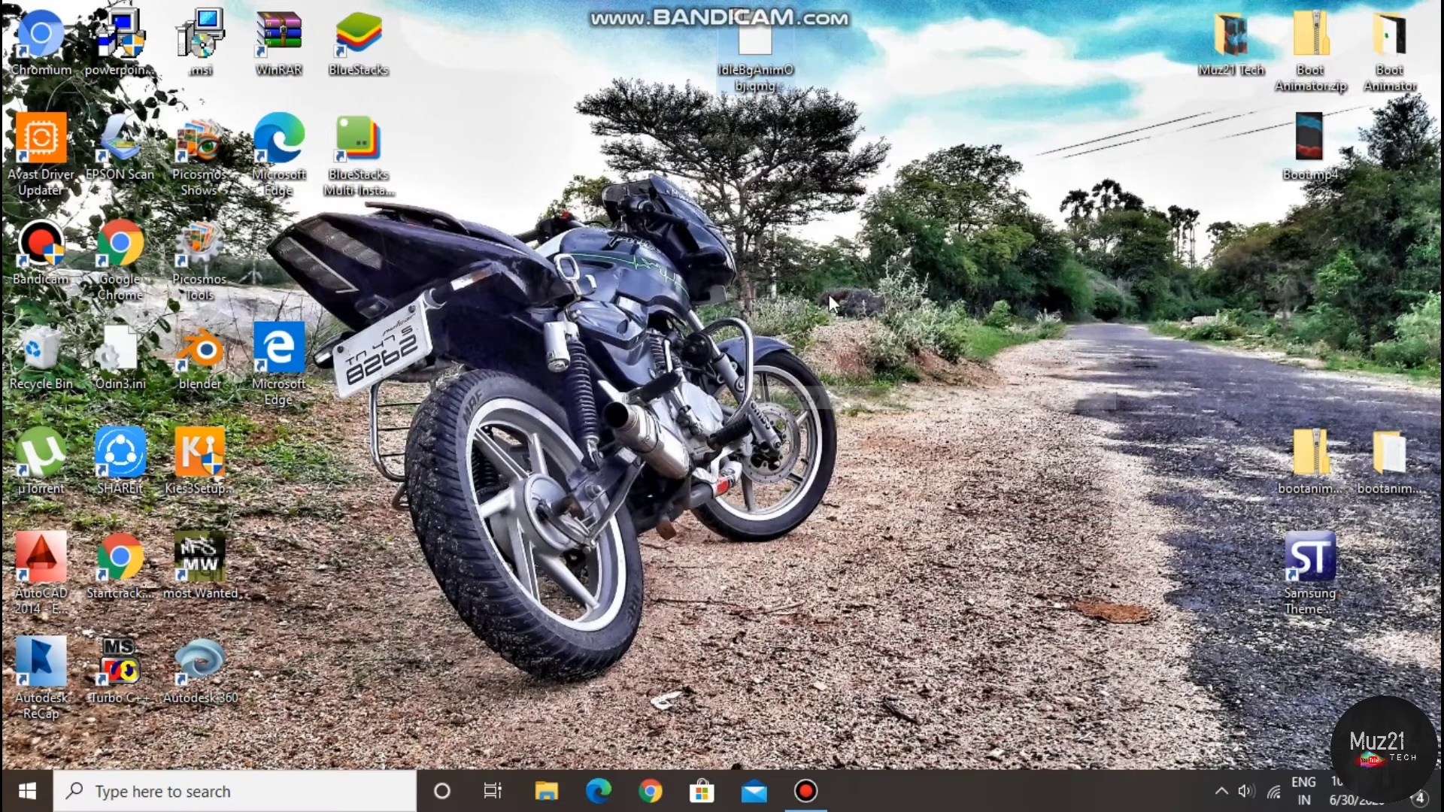
right_click(862, 84)
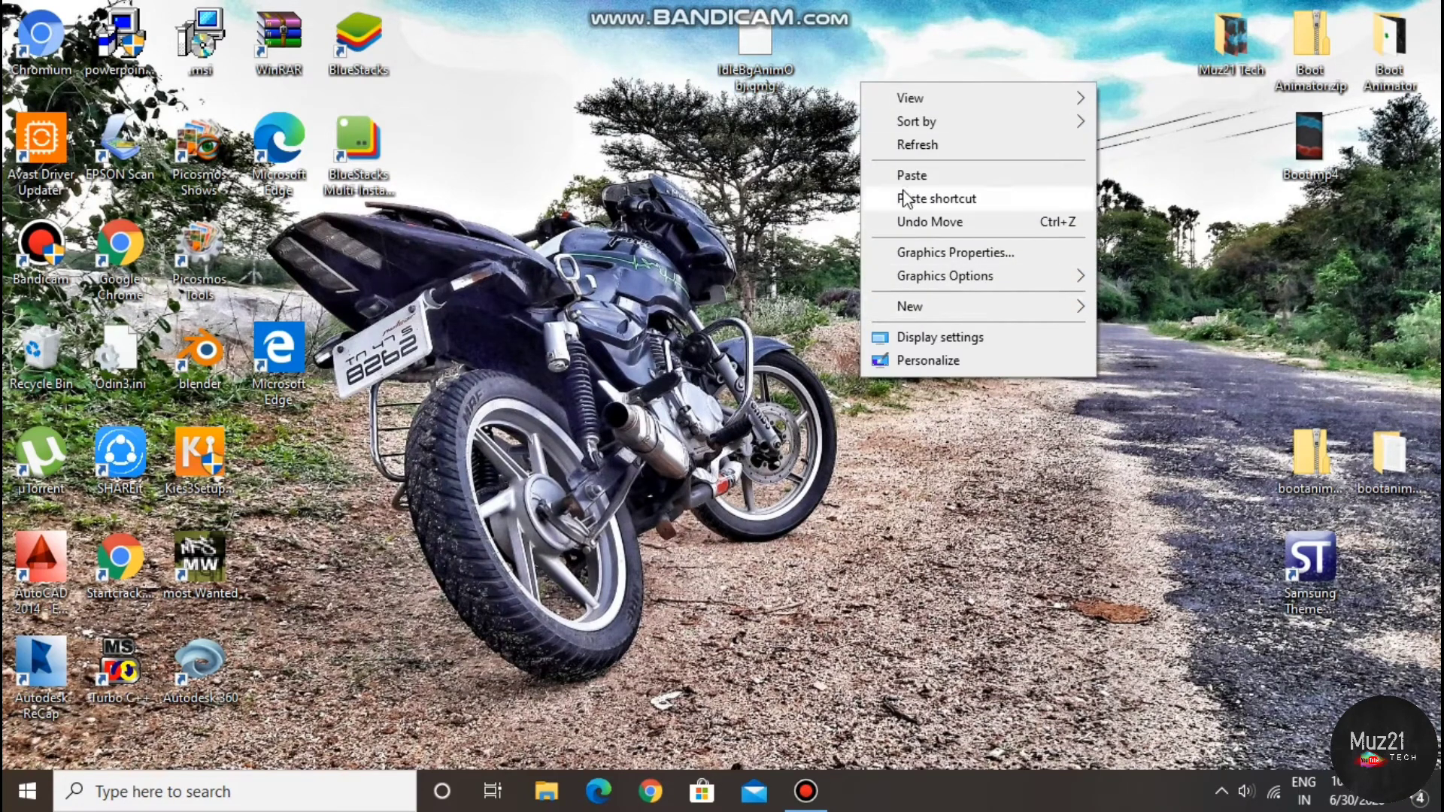
left_click(907, 175)
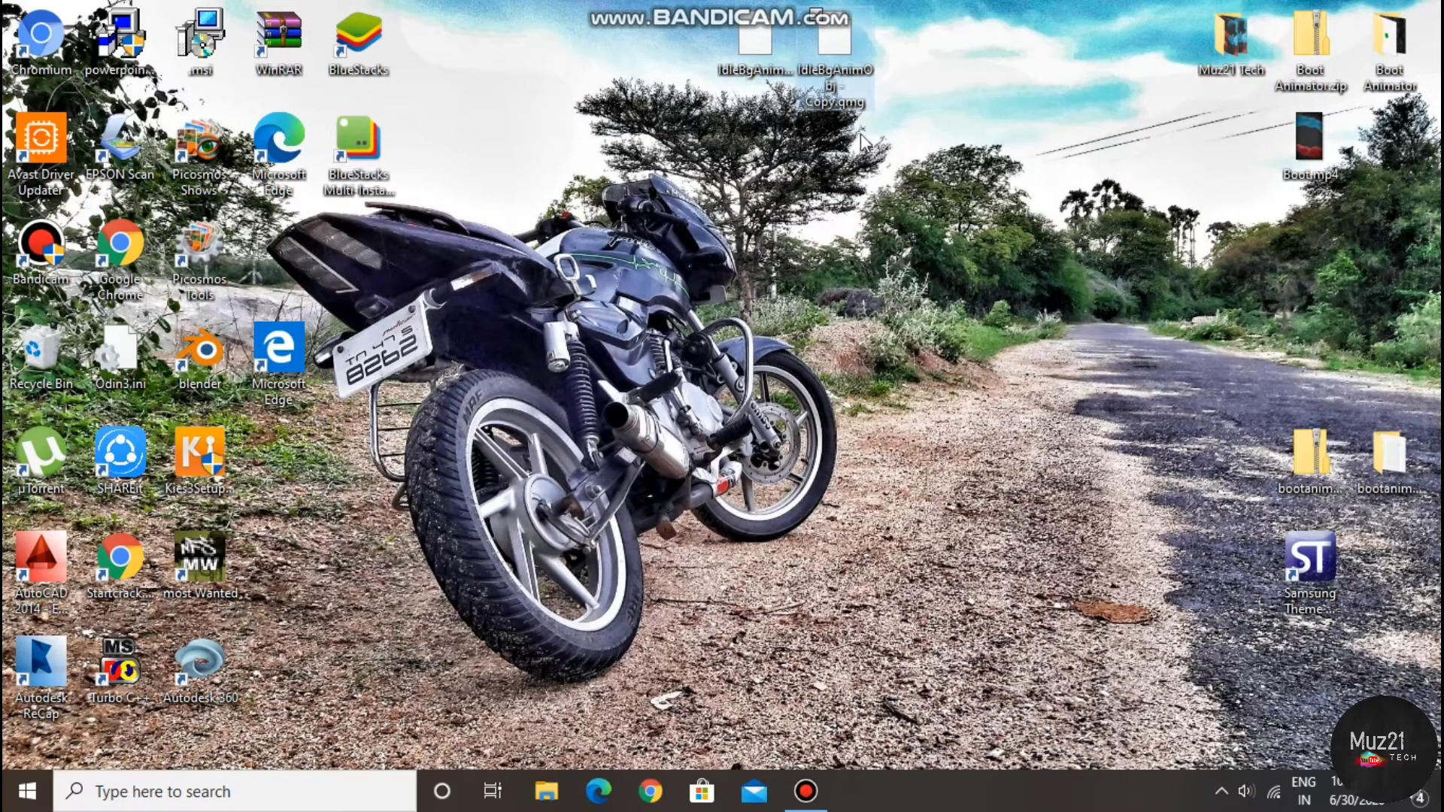
Rename the original IdleBgAnimObj.qmg to bootsamsung.qmg.
right_click(770, 27)
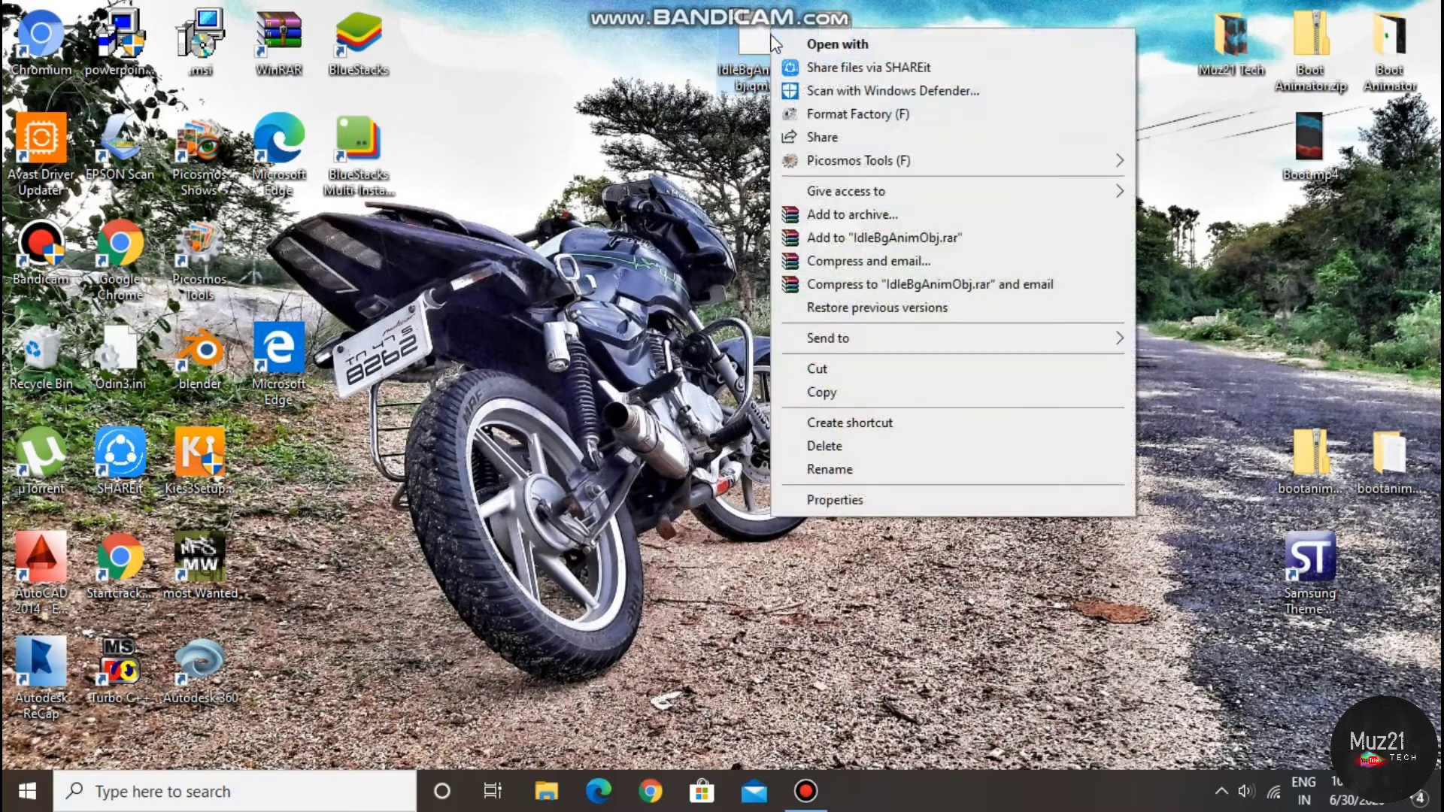
left_click(830, 469)
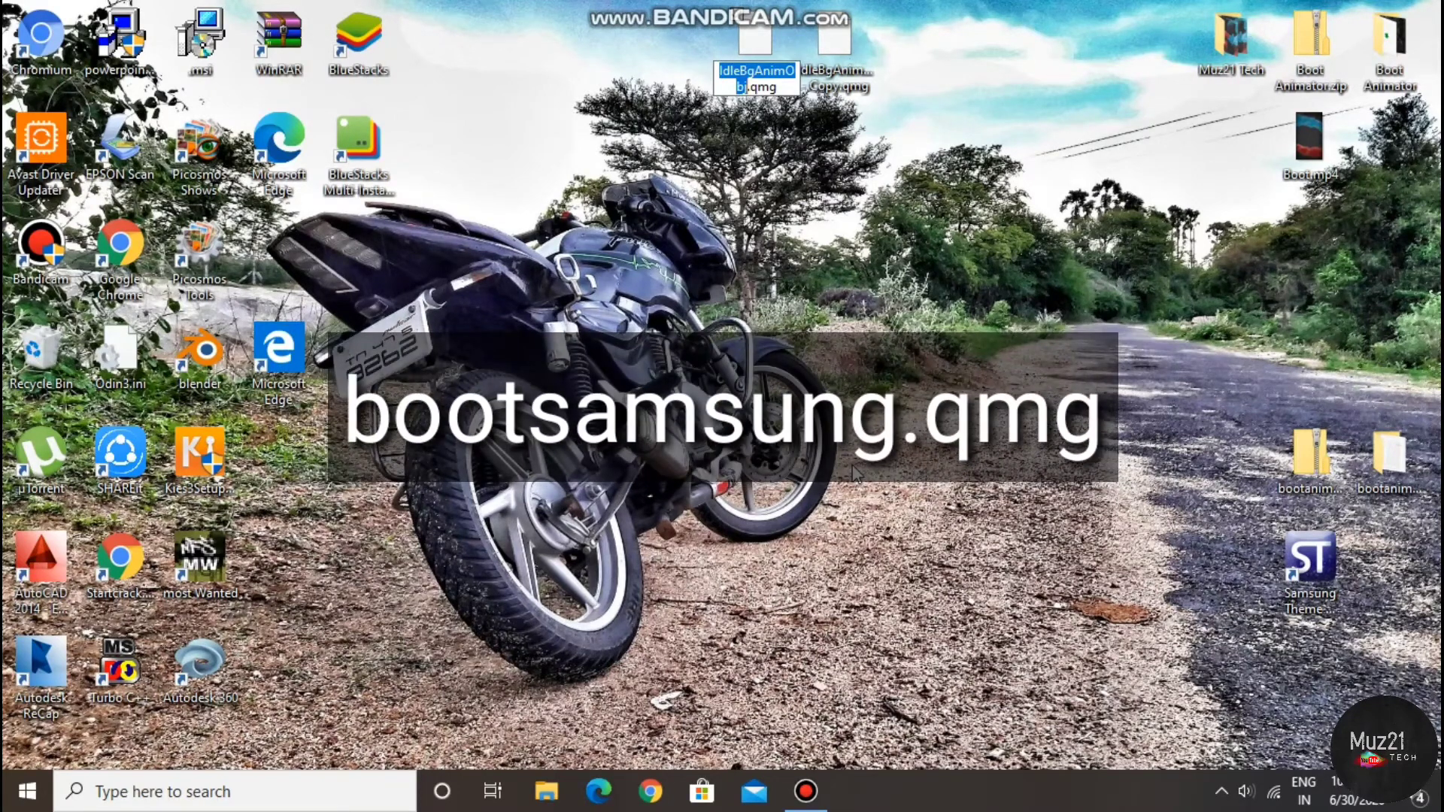
type("boot")
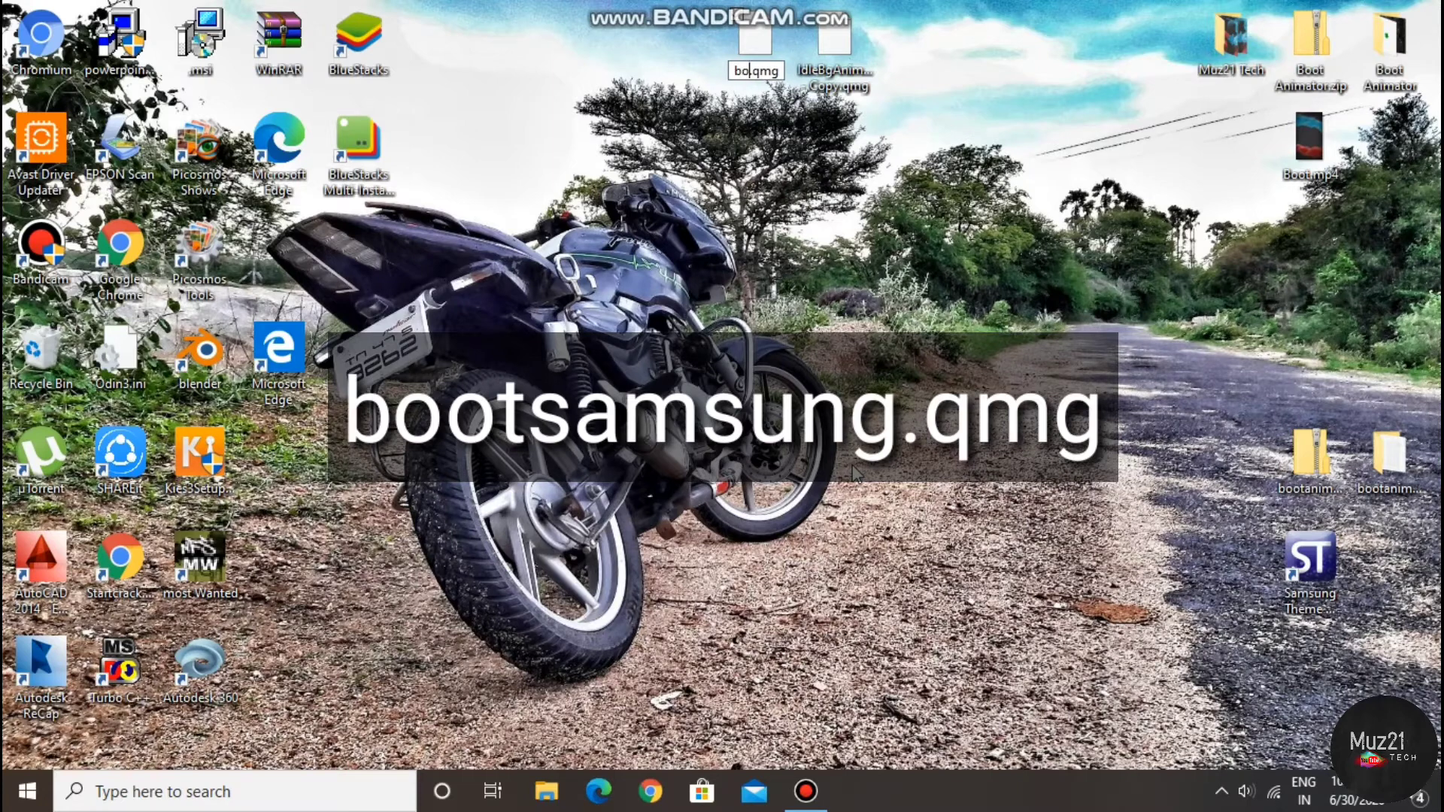
type("sams")
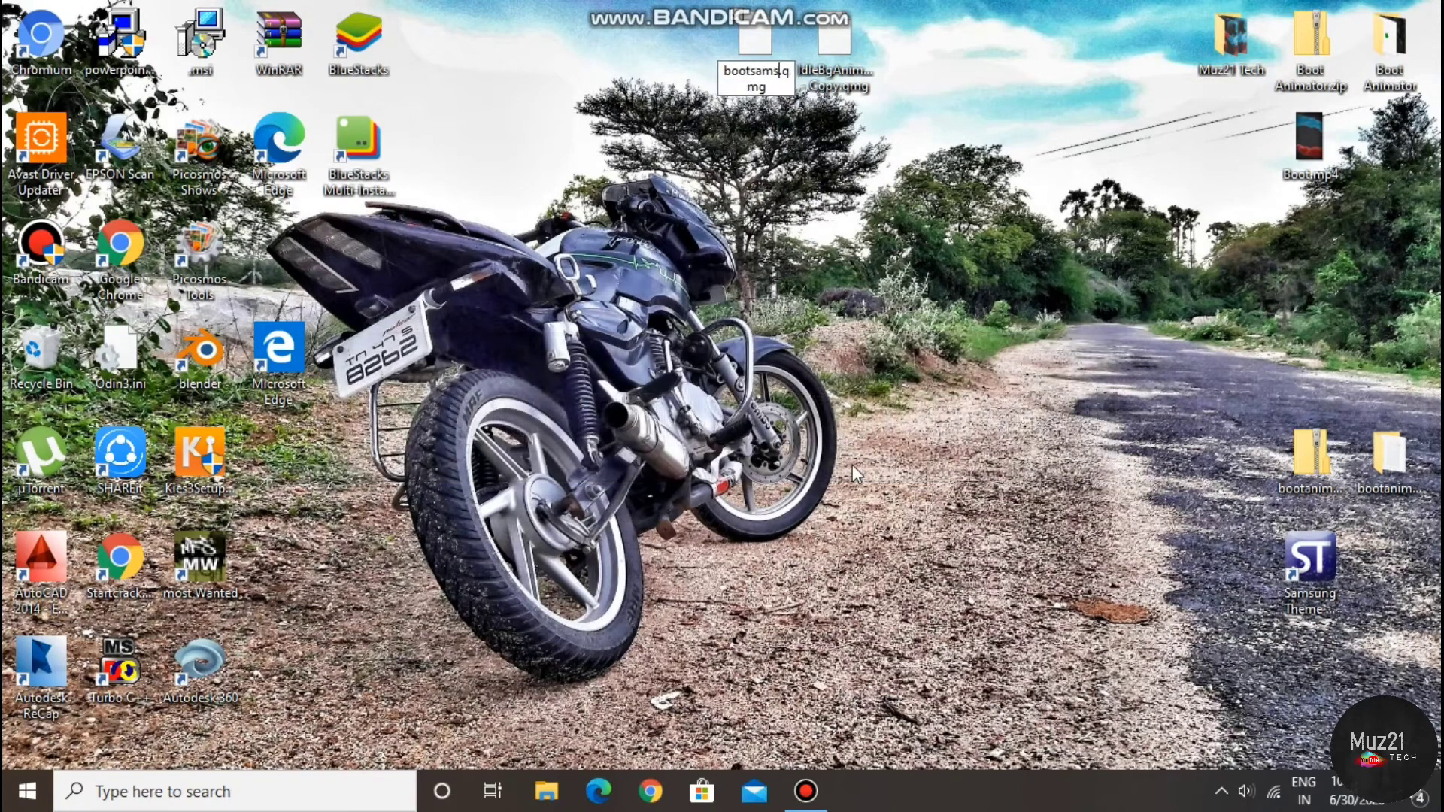
type("ung")
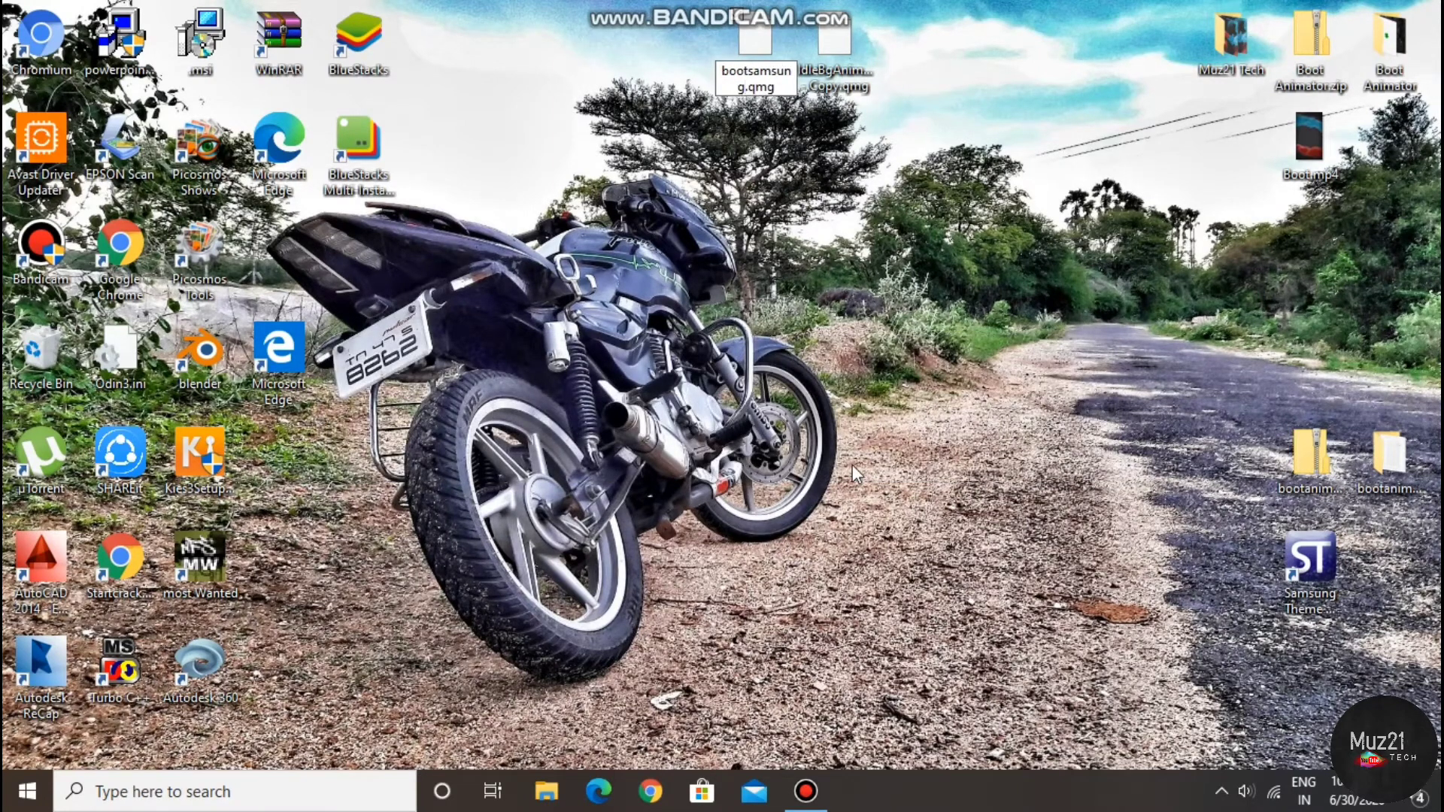
key("Return")
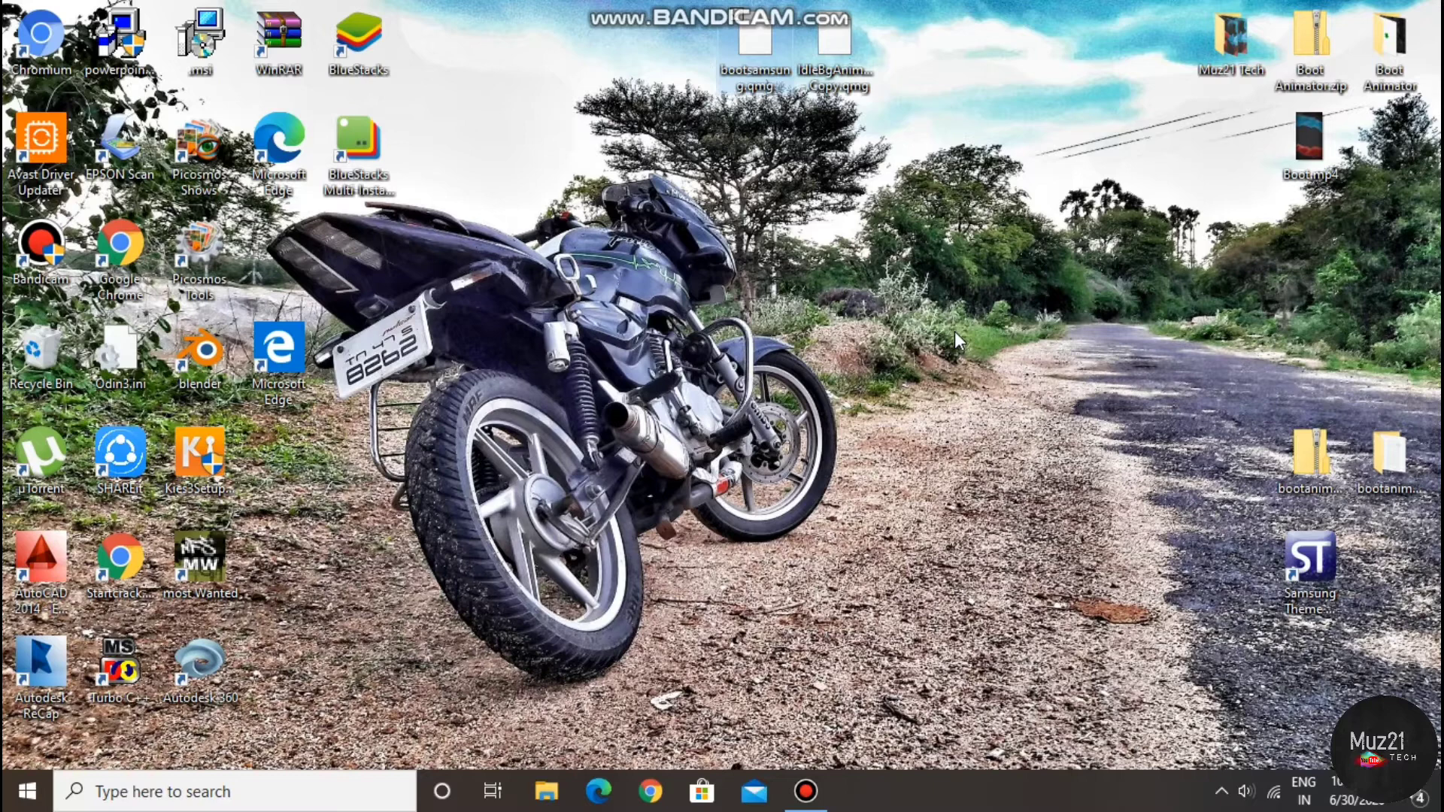
Rename the desktop's IdleBgAnimObj - Copy.qmg duplicate to bootsamsungloop.qmg.
right_click(851, 48)
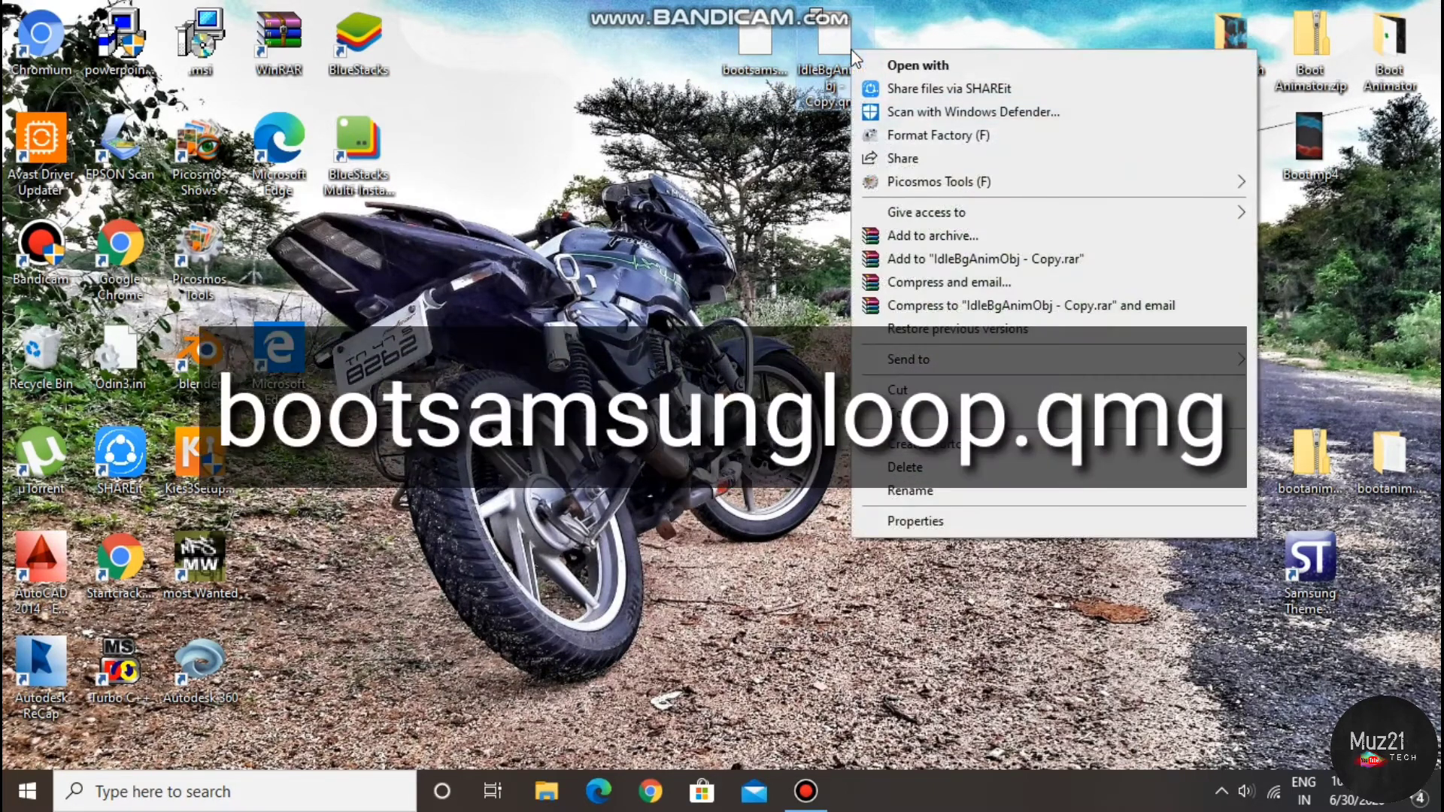
left_click(929, 489)
type("bootsa")
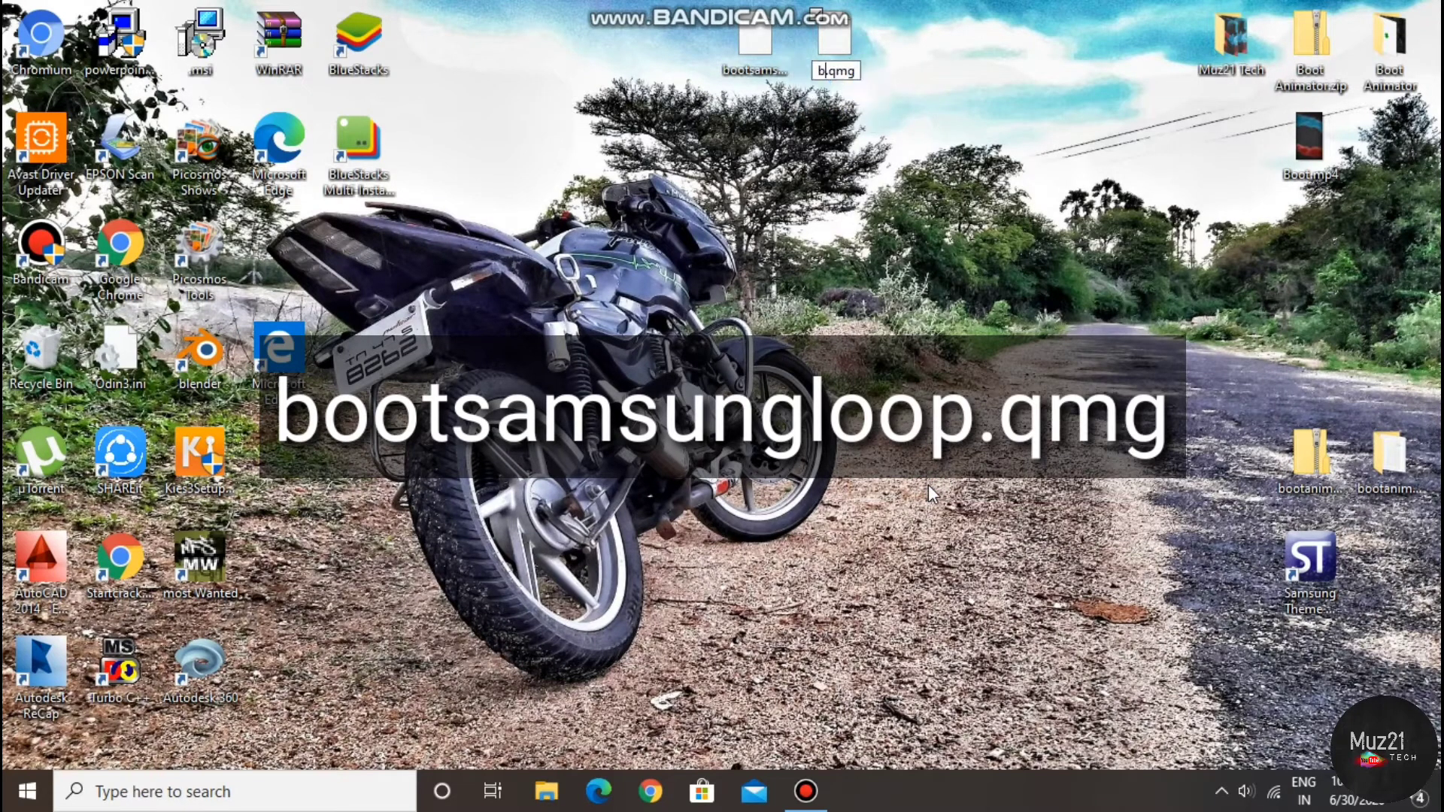
type("msun")
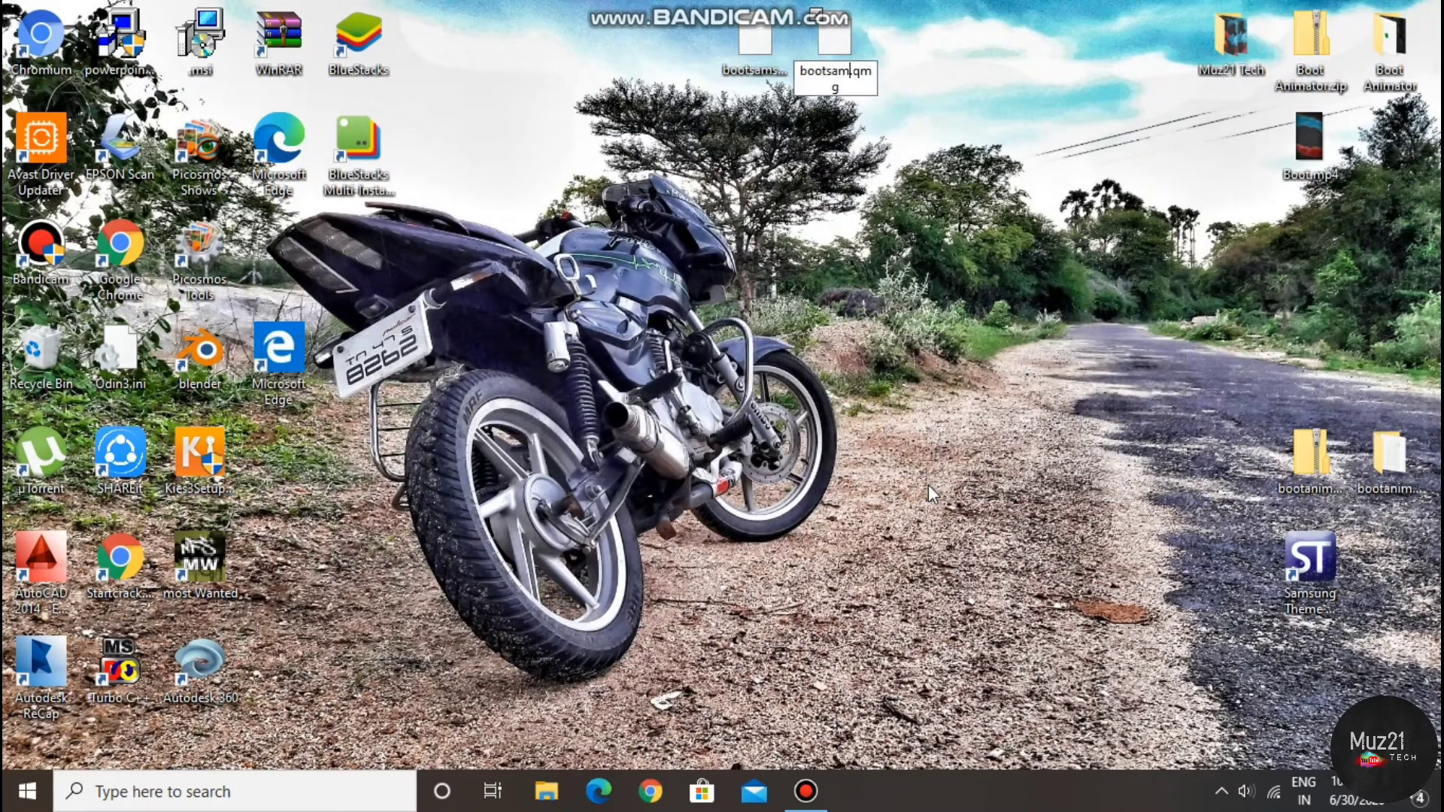
type("gloop")
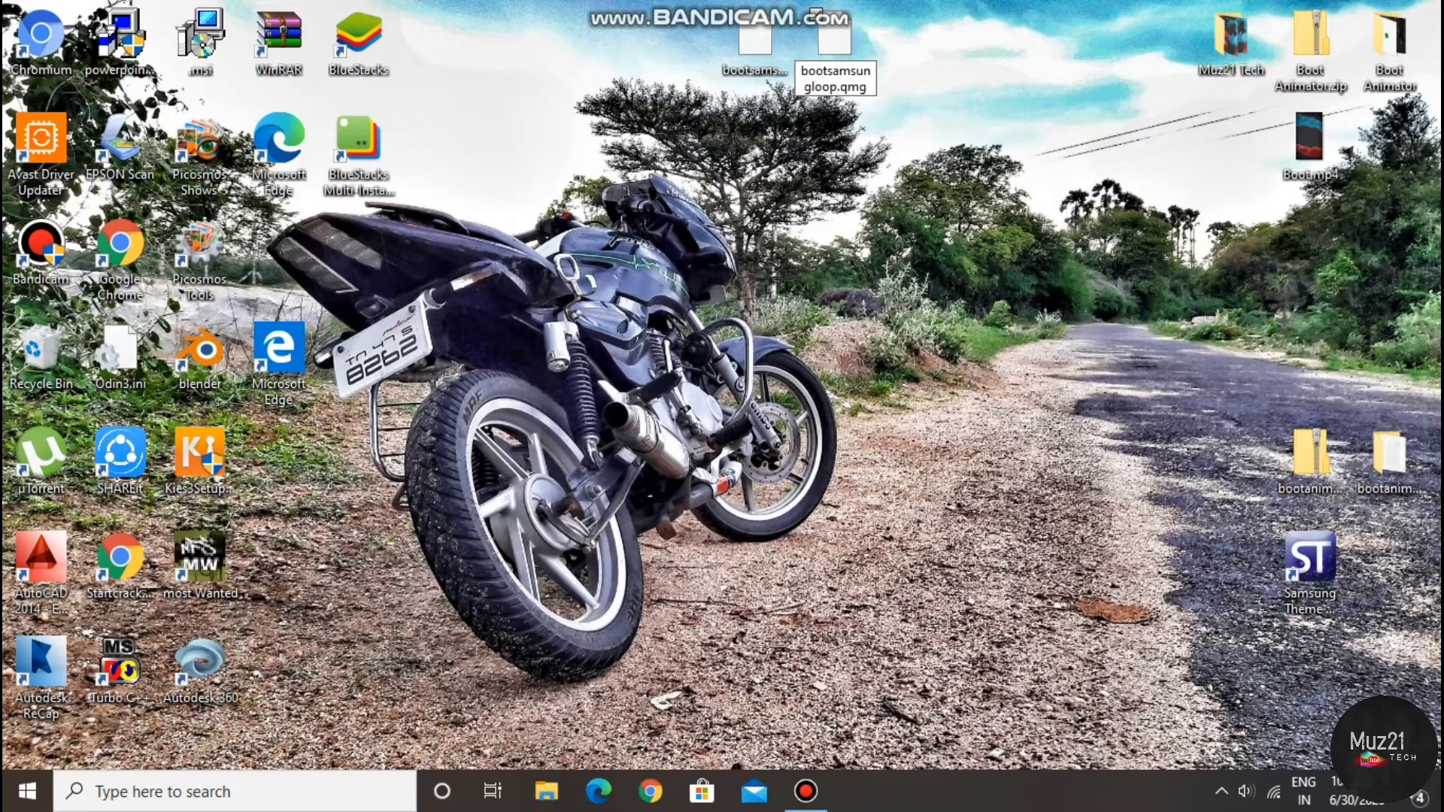
left_click(929, 487)
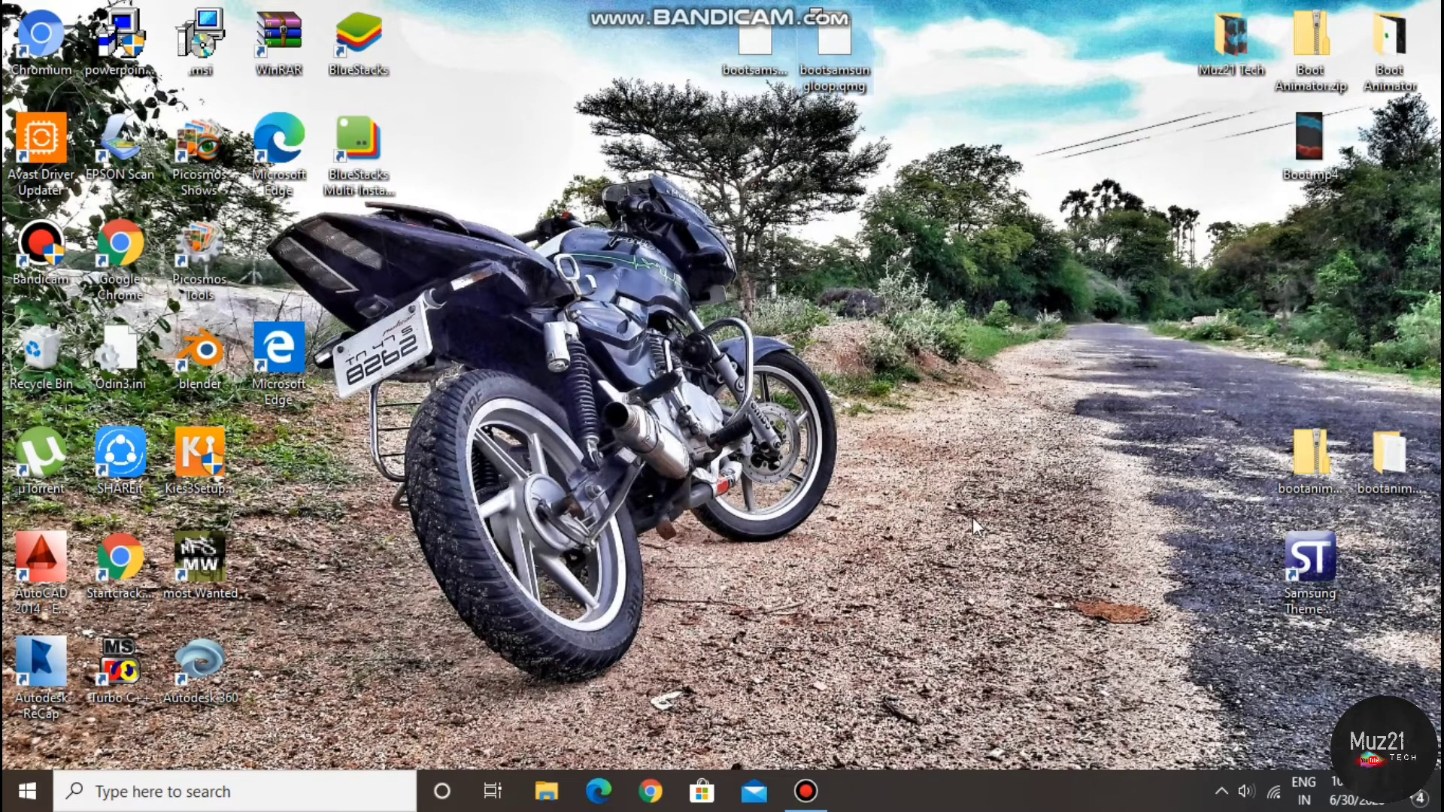
Open the Galaxy J7's muz21 boot folder and drag bootsamsung.qmg and bootsamsungloop.qmg into it.
double_click(1053, 331)
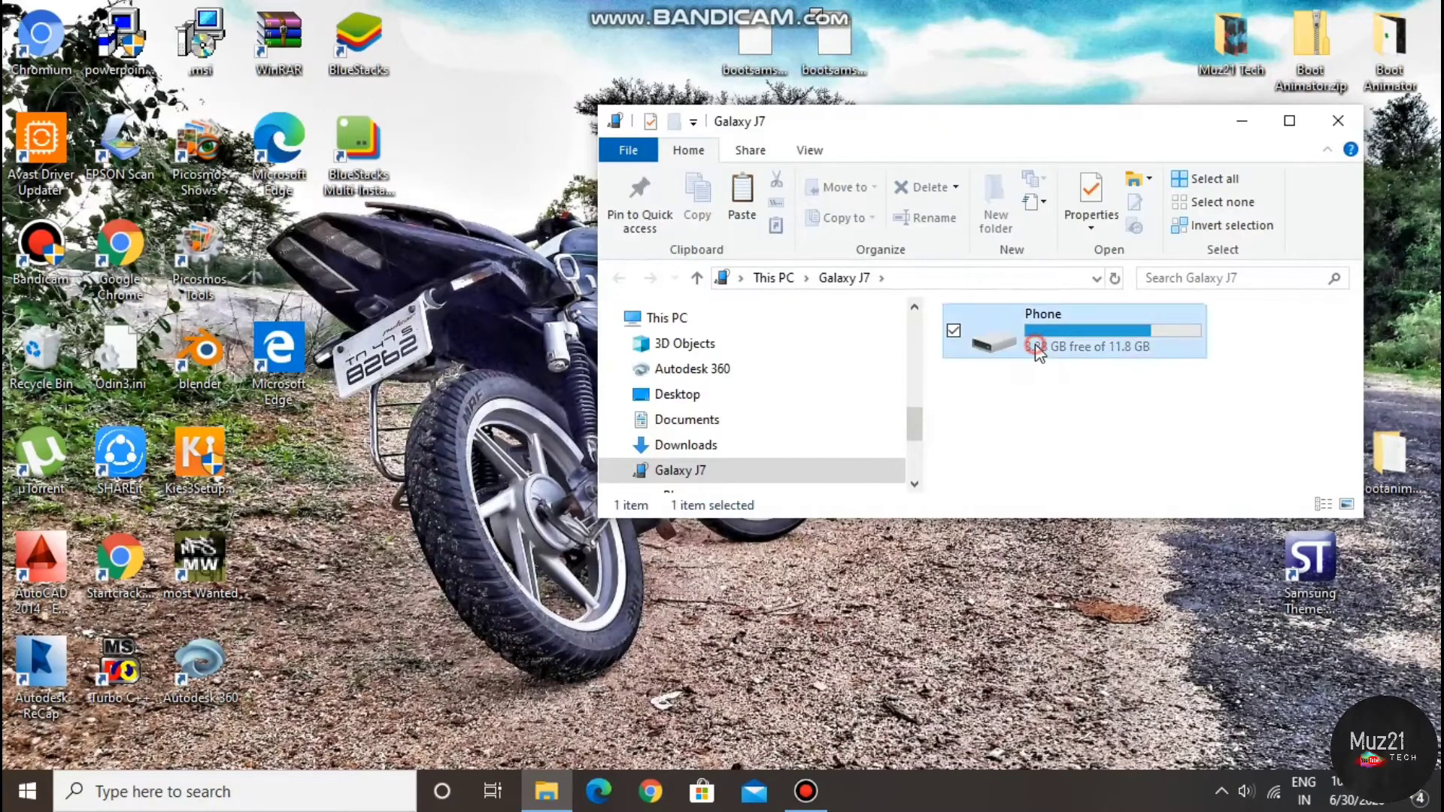
left_click_drag(1352, 326, 1354, 380)
left_click(1061, 324)
double_click(1062, 325)
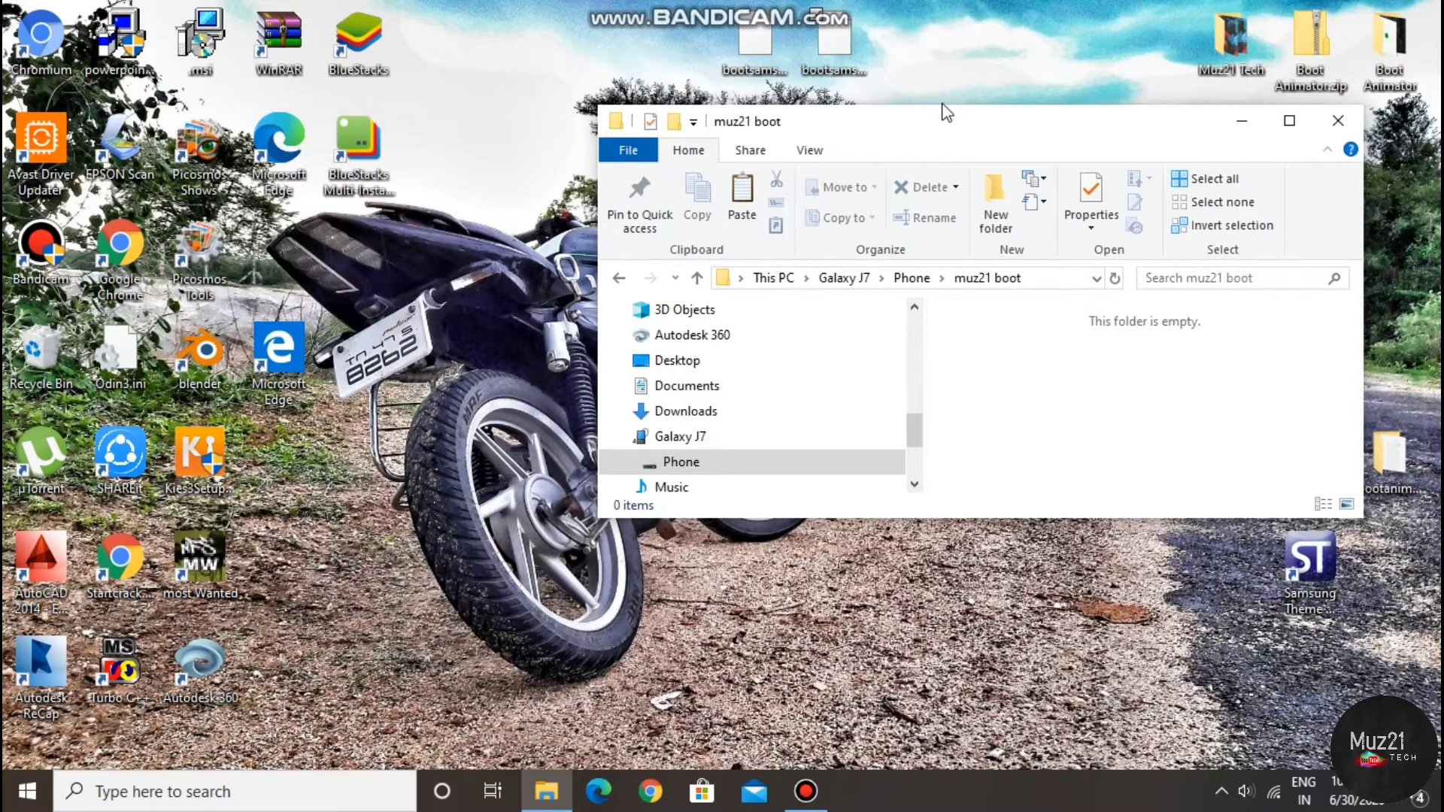
left_click(833, 45)
left_click(754, 45, "ctrl")
left_click_drag(754, 46, 1063, 393)
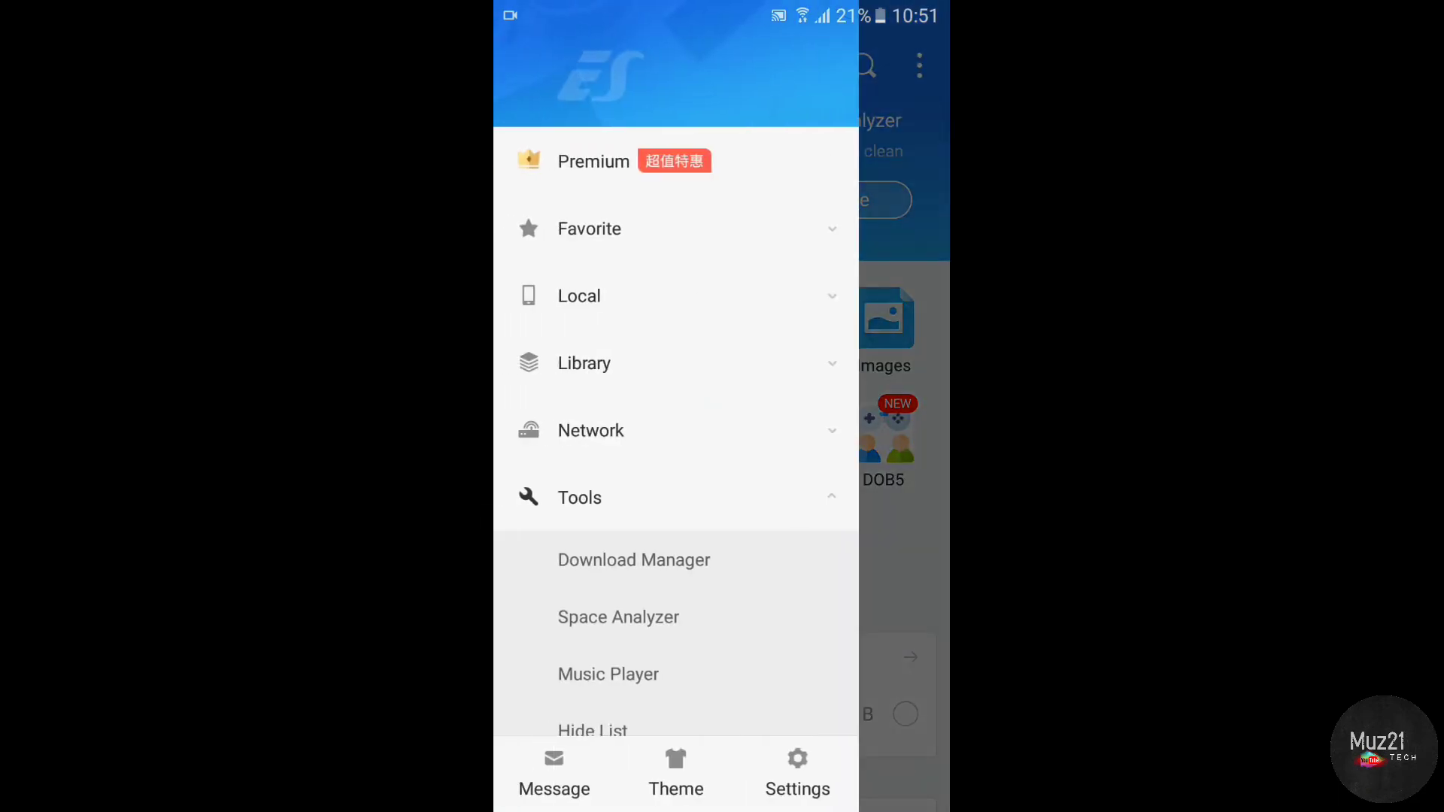
Enable Root Explorer from the ES File Explorer side drawer, then close the drawer.
scroll(676, 451, "down", 5)
left_click(613, 602)
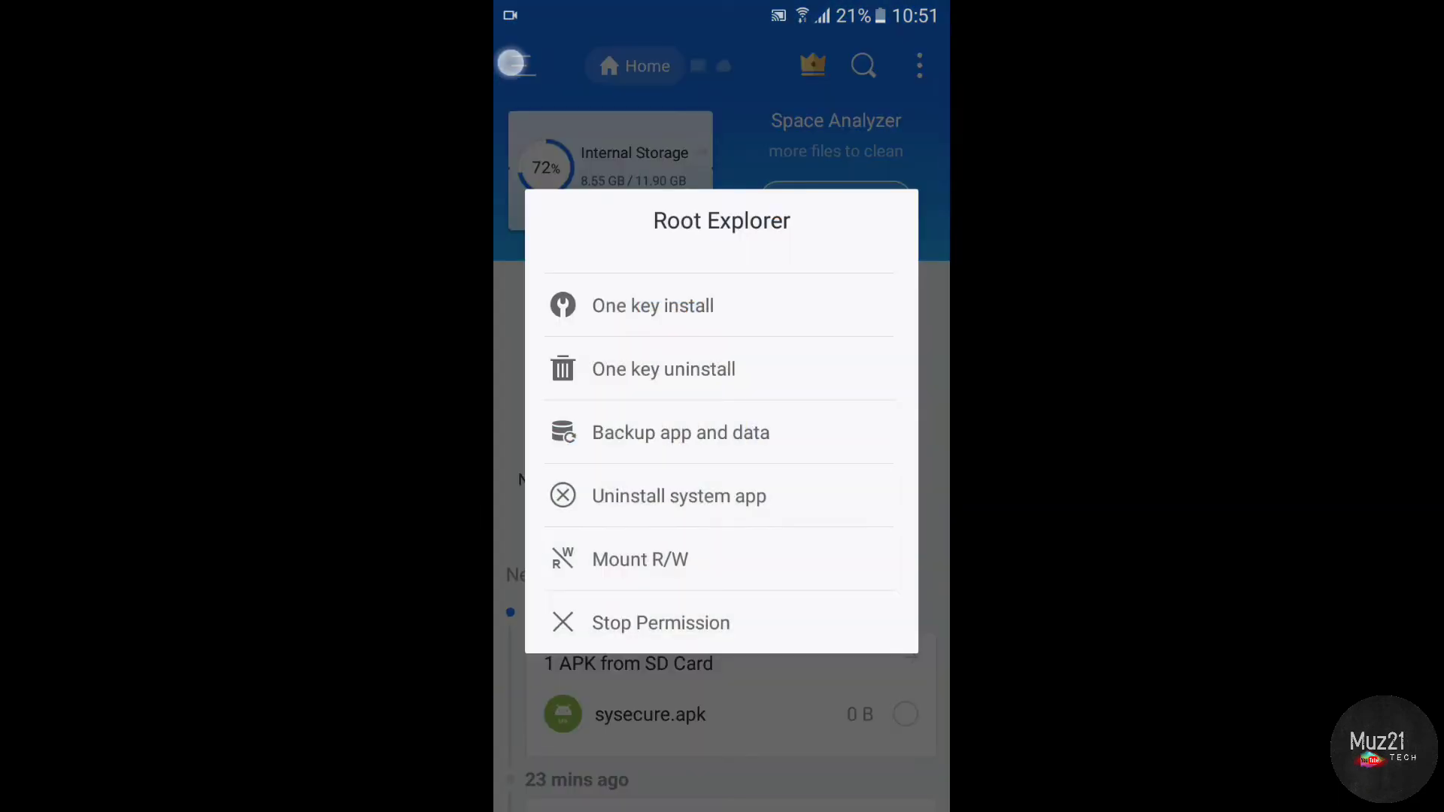
left_click(831, 734)
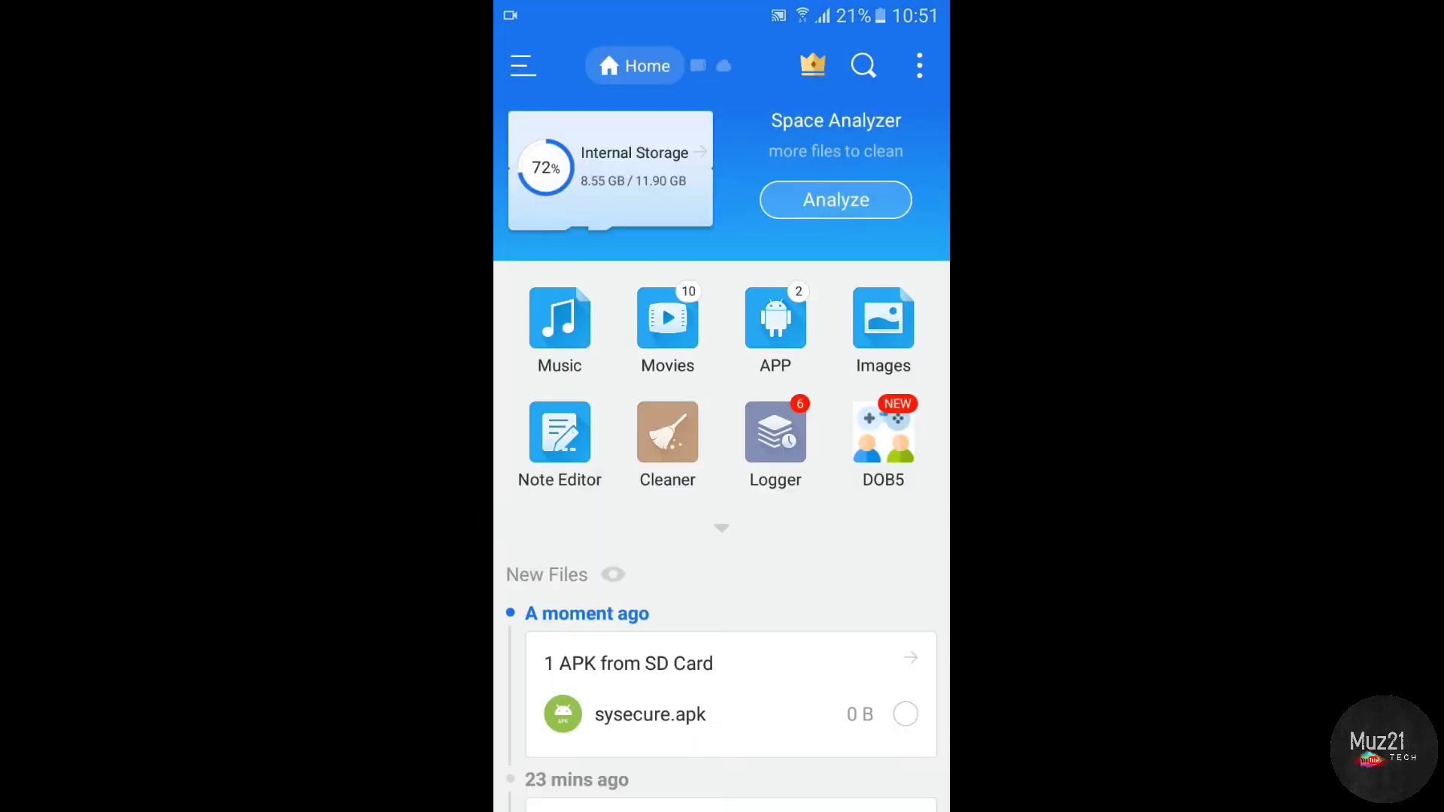
left_click(522, 66)
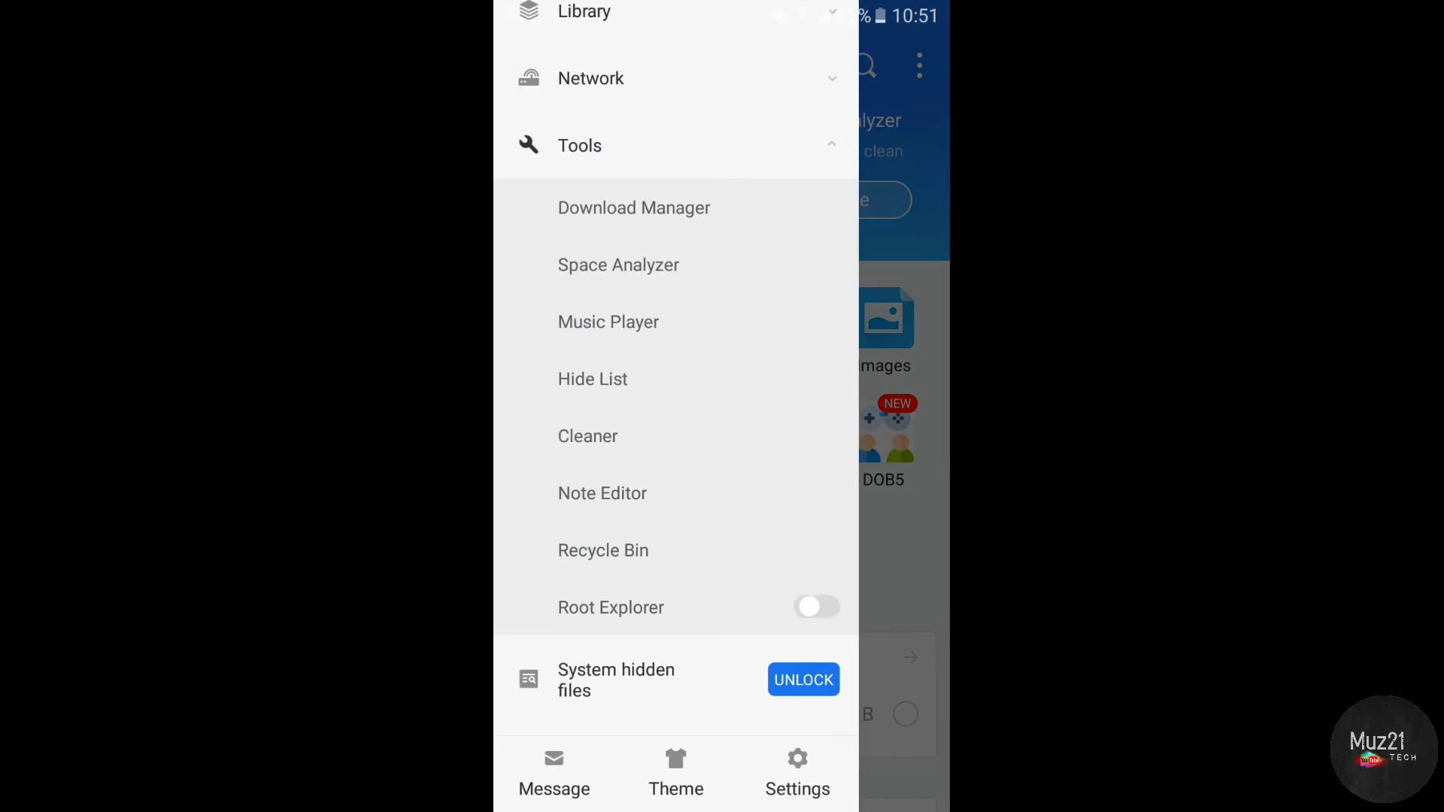
left_click(817, 607)
left_click(923, 533)
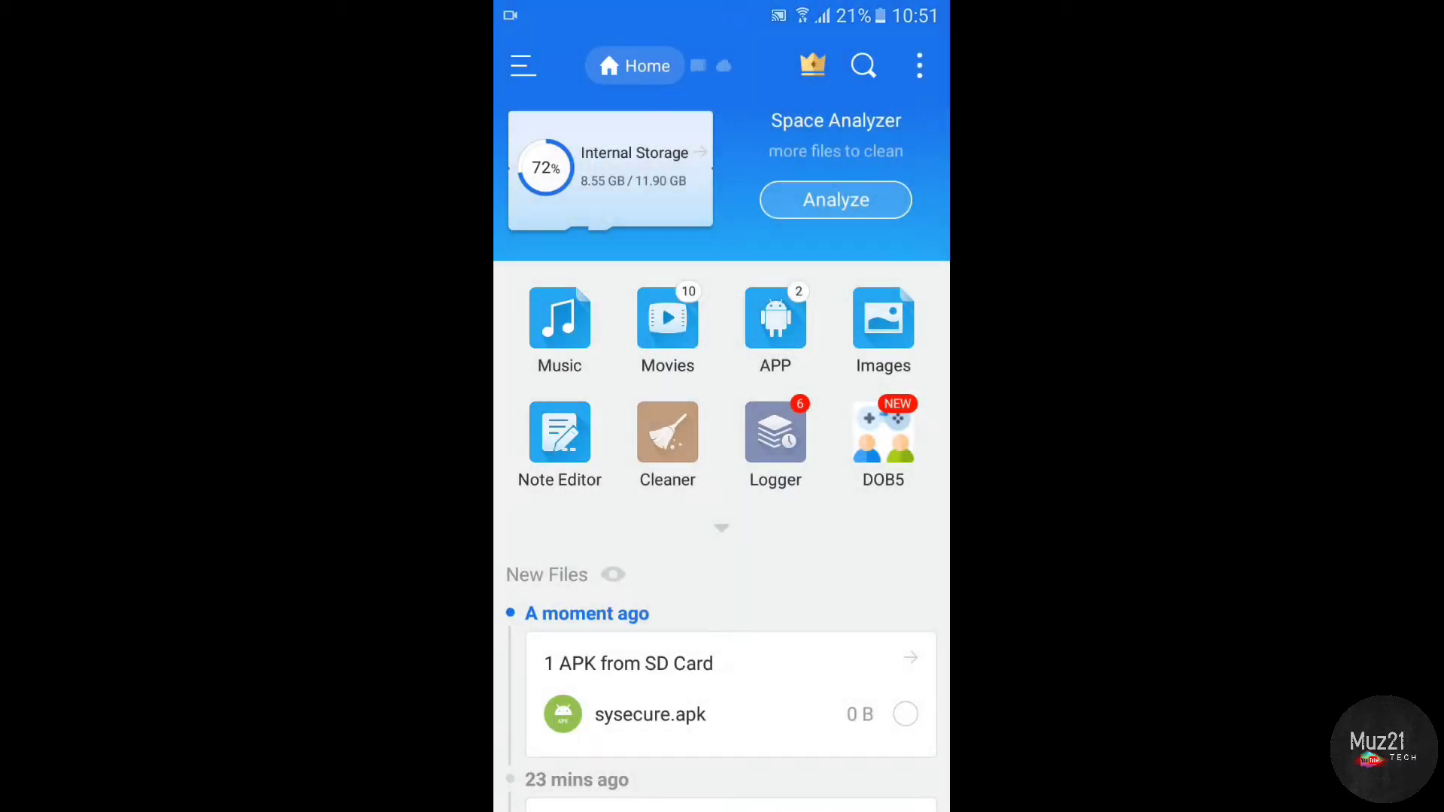
Copy the stock bootsamsung.qmg and bootsamsungloop.qmg from /system/media.
left_click(611, 167)
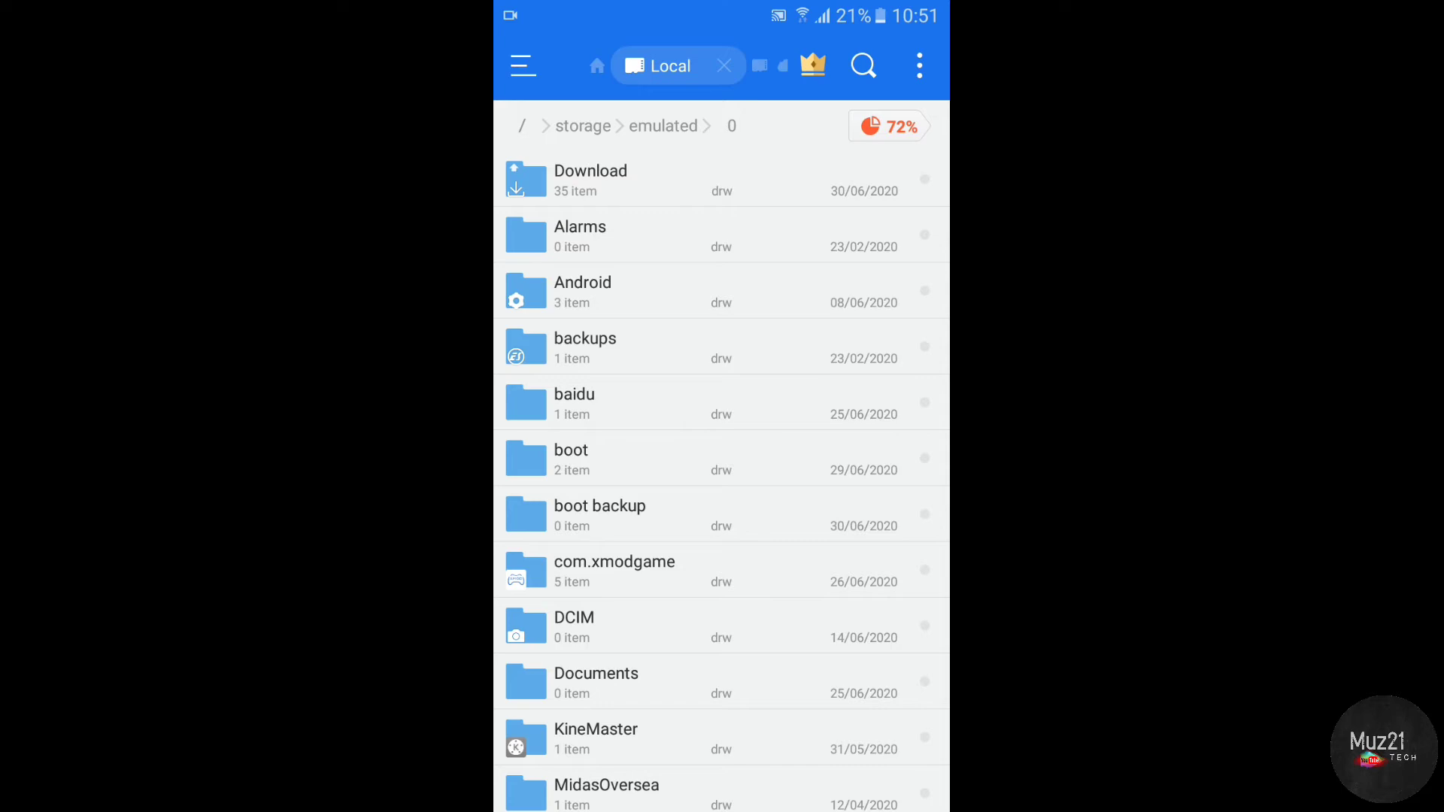
left_click(521, 126)
scroll(722, 481, "down", 15)
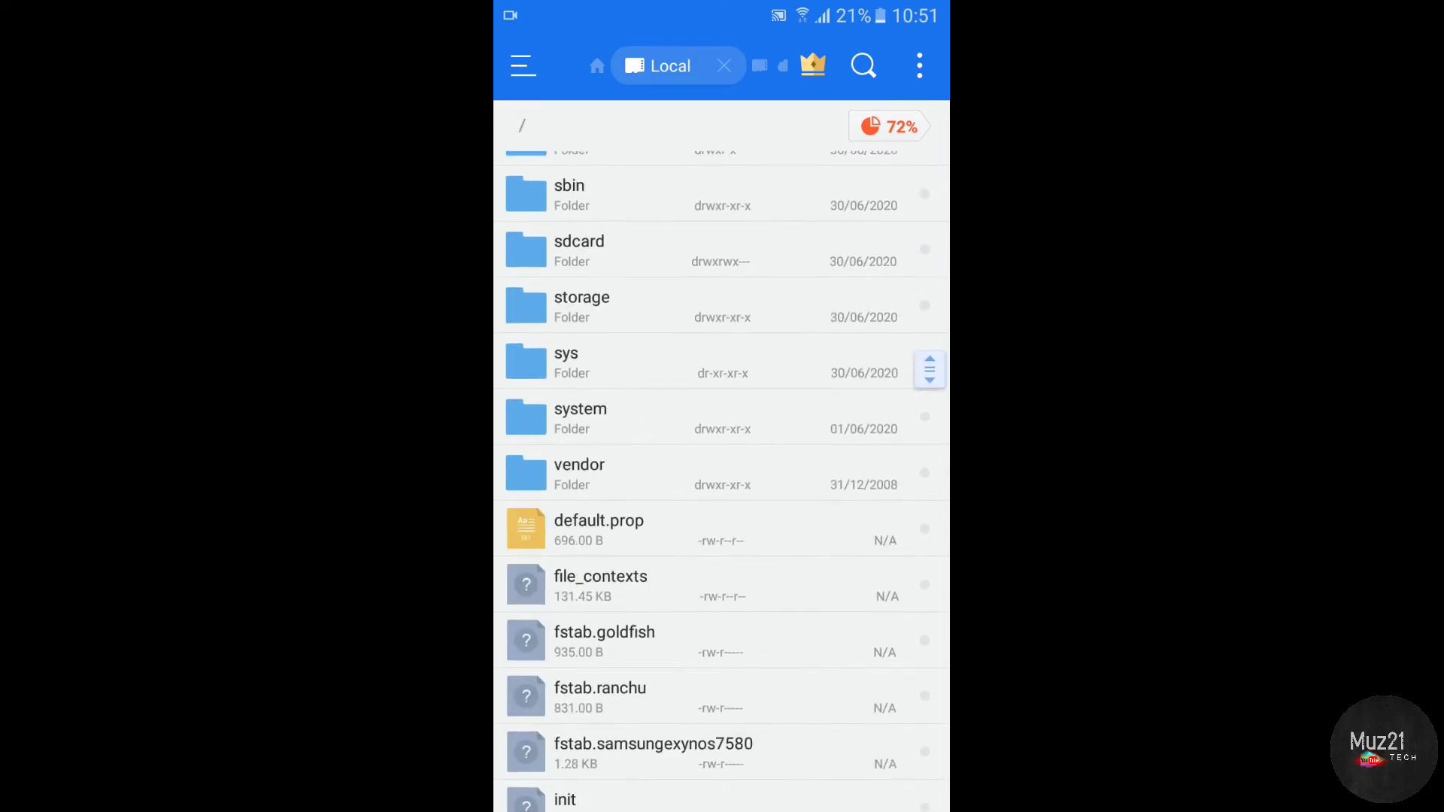
scroll(722, 481, "up", 5)
left_click(838, 259)
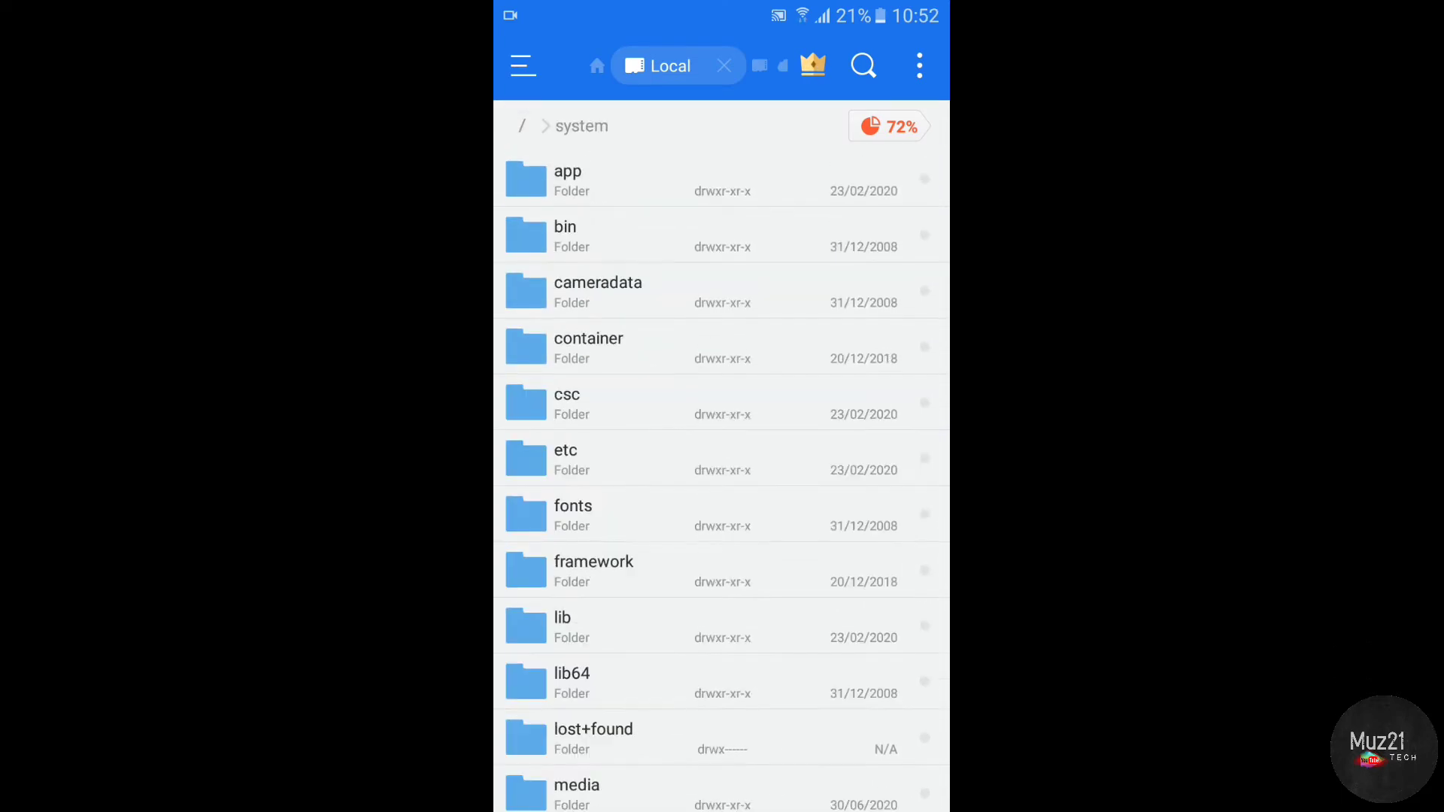
scroll(835, 406, "down", 4)
left_click(770, 459)
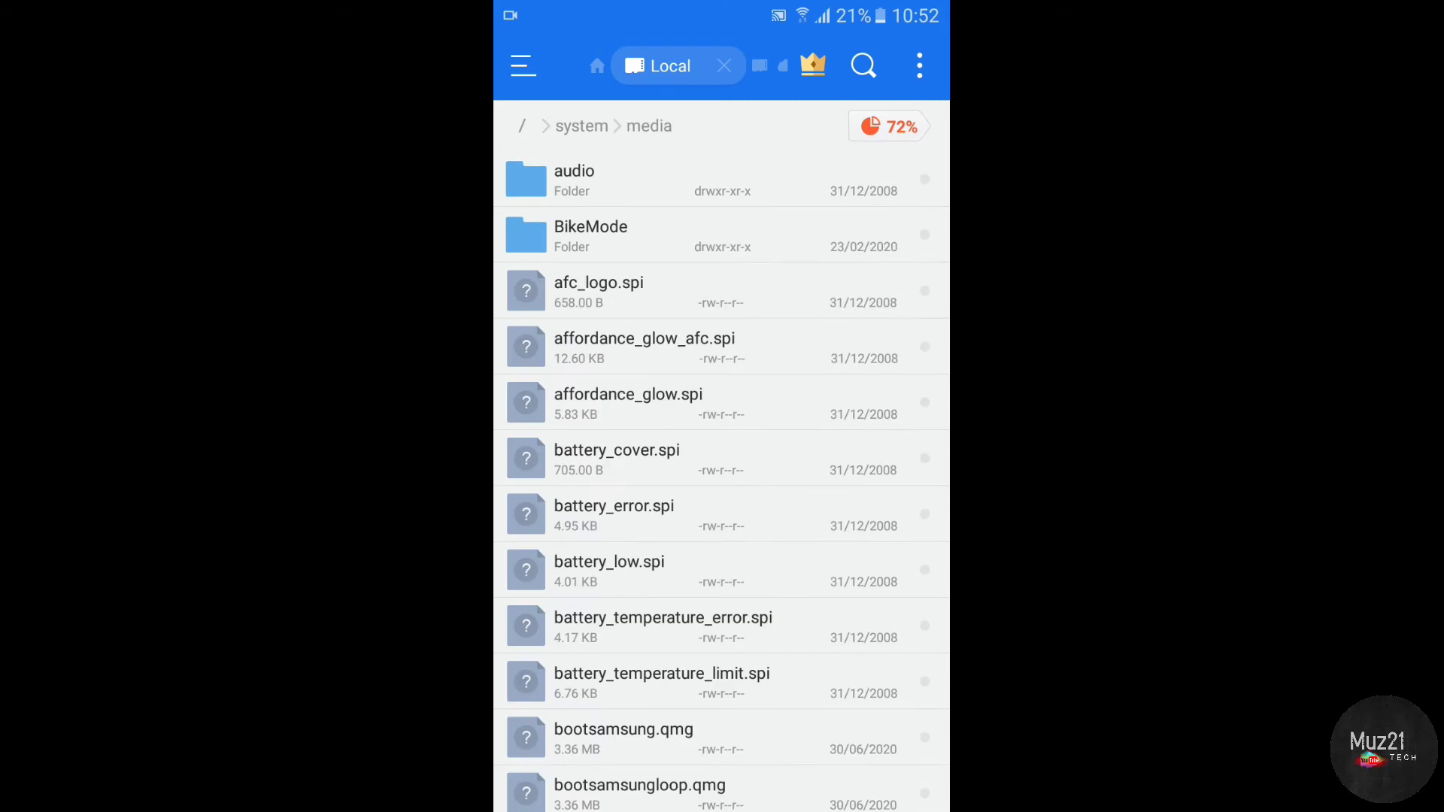
scroll(897, 428, "down", 3)
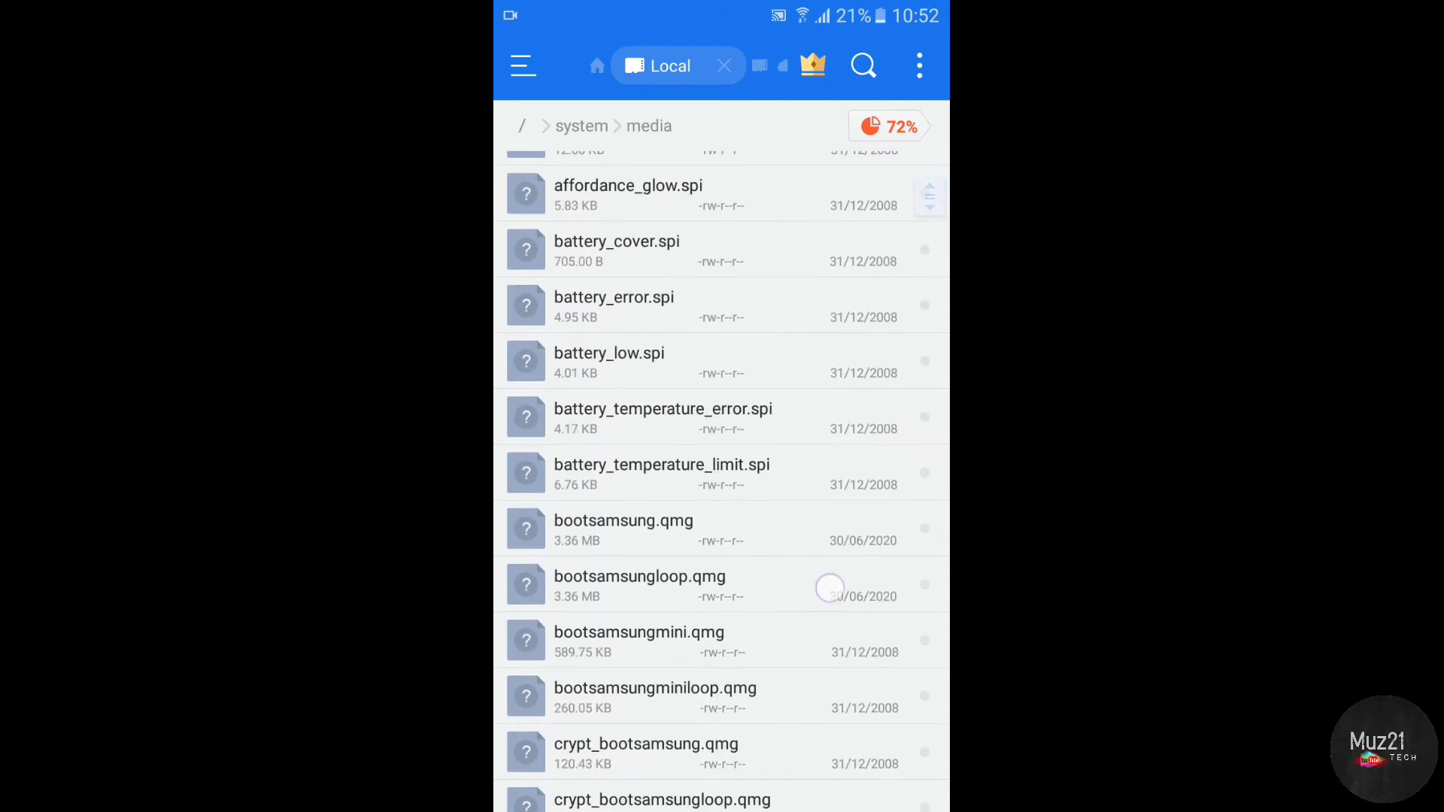
left_click(831, 586)
left_click(830, 522)
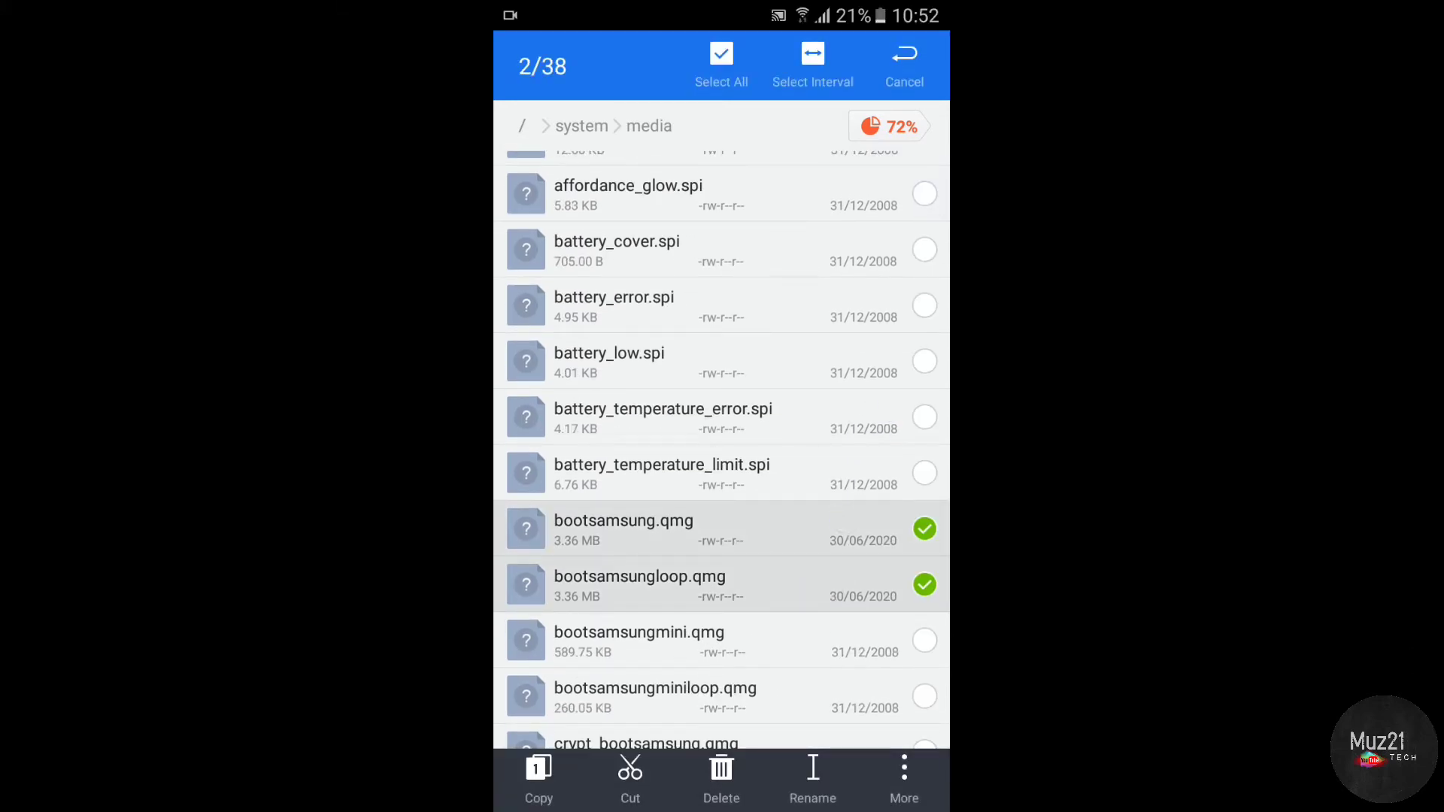
left_click(538, 771)
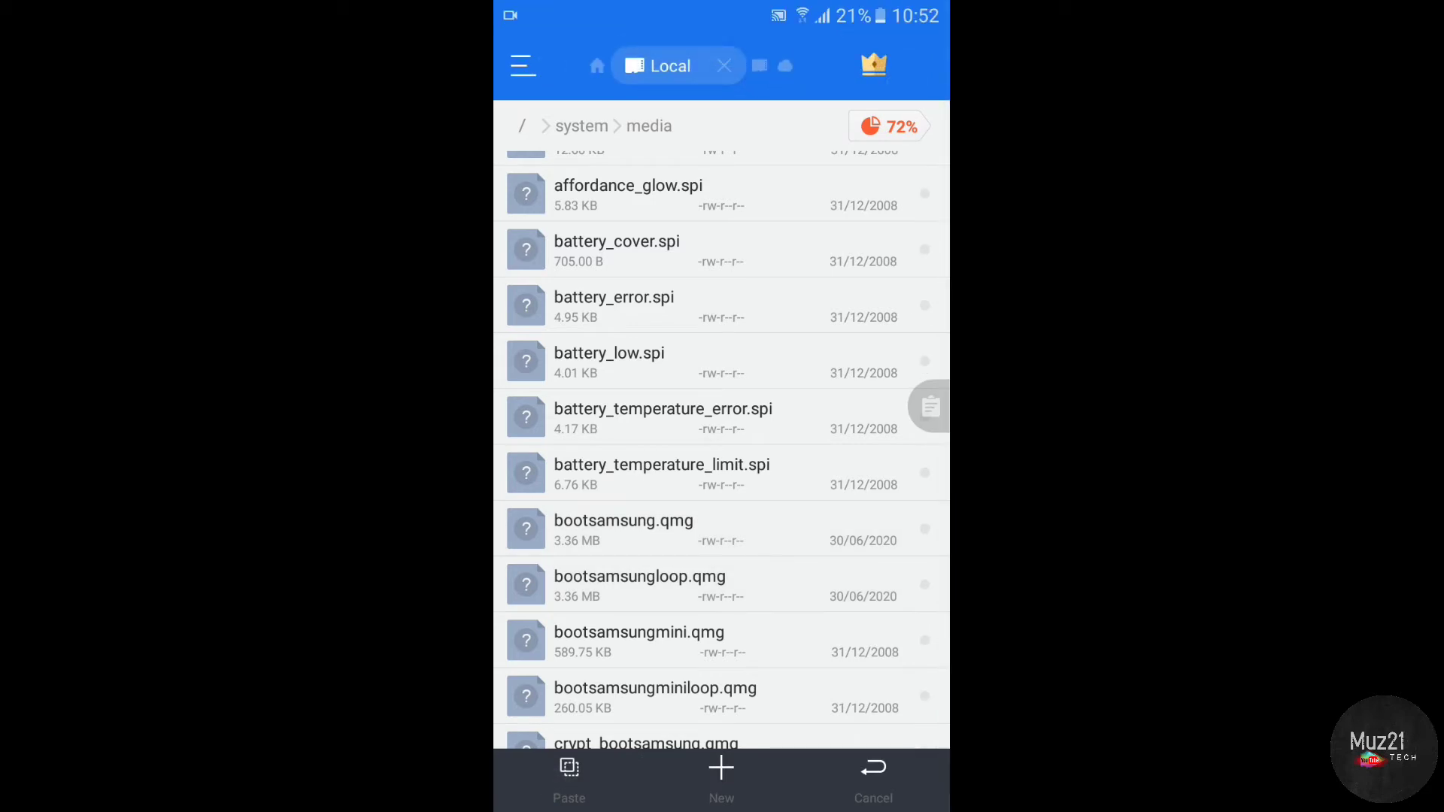
Paste the two stock boot files into the boot backup folder in internal storage.
left_click(522, 125)
key("Escape")
key("Escape")
key("Escape")
key("Escape")
key("Escape")
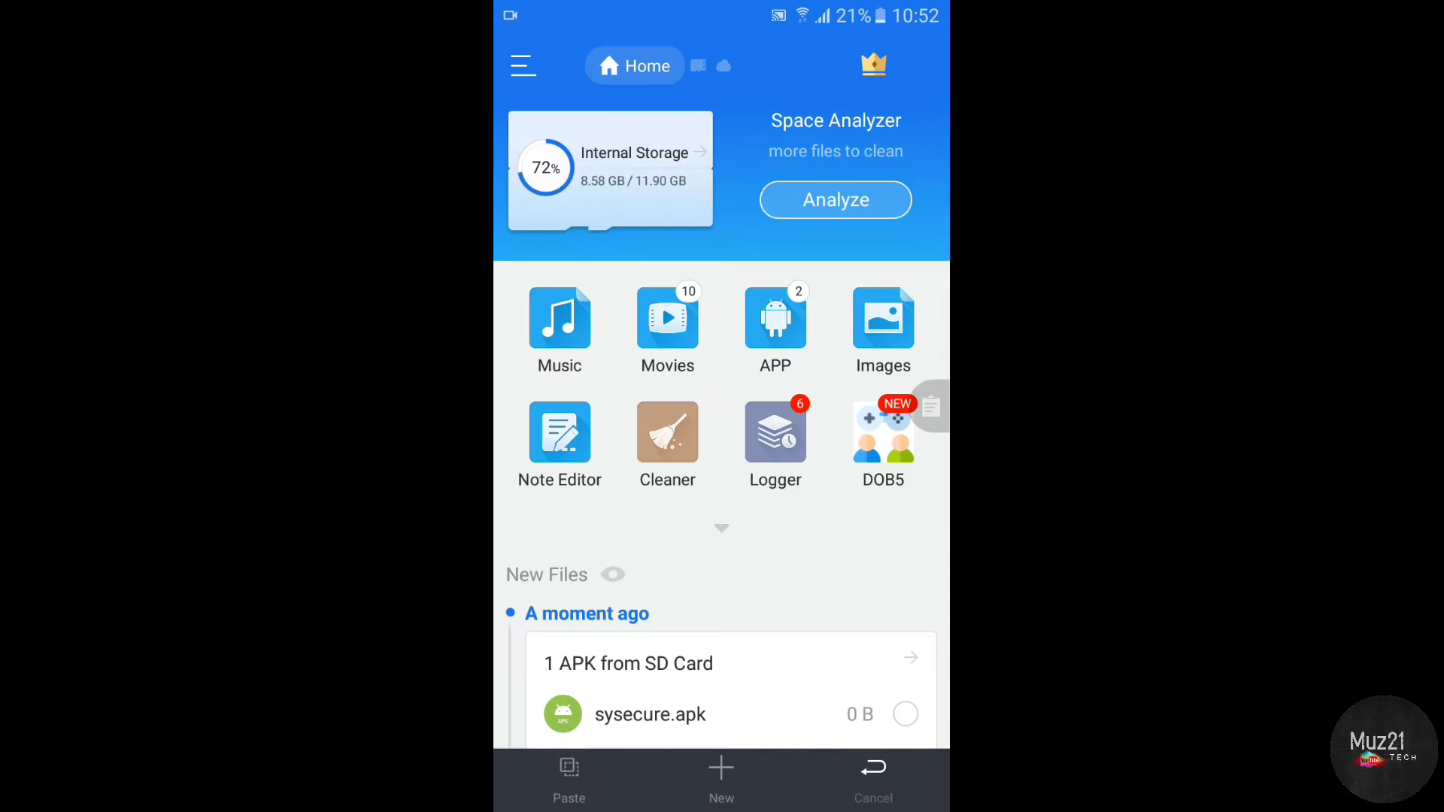
left_click(643, 127)
left_click_drag(790, 549, 806, 481)
left_click(806, 482)
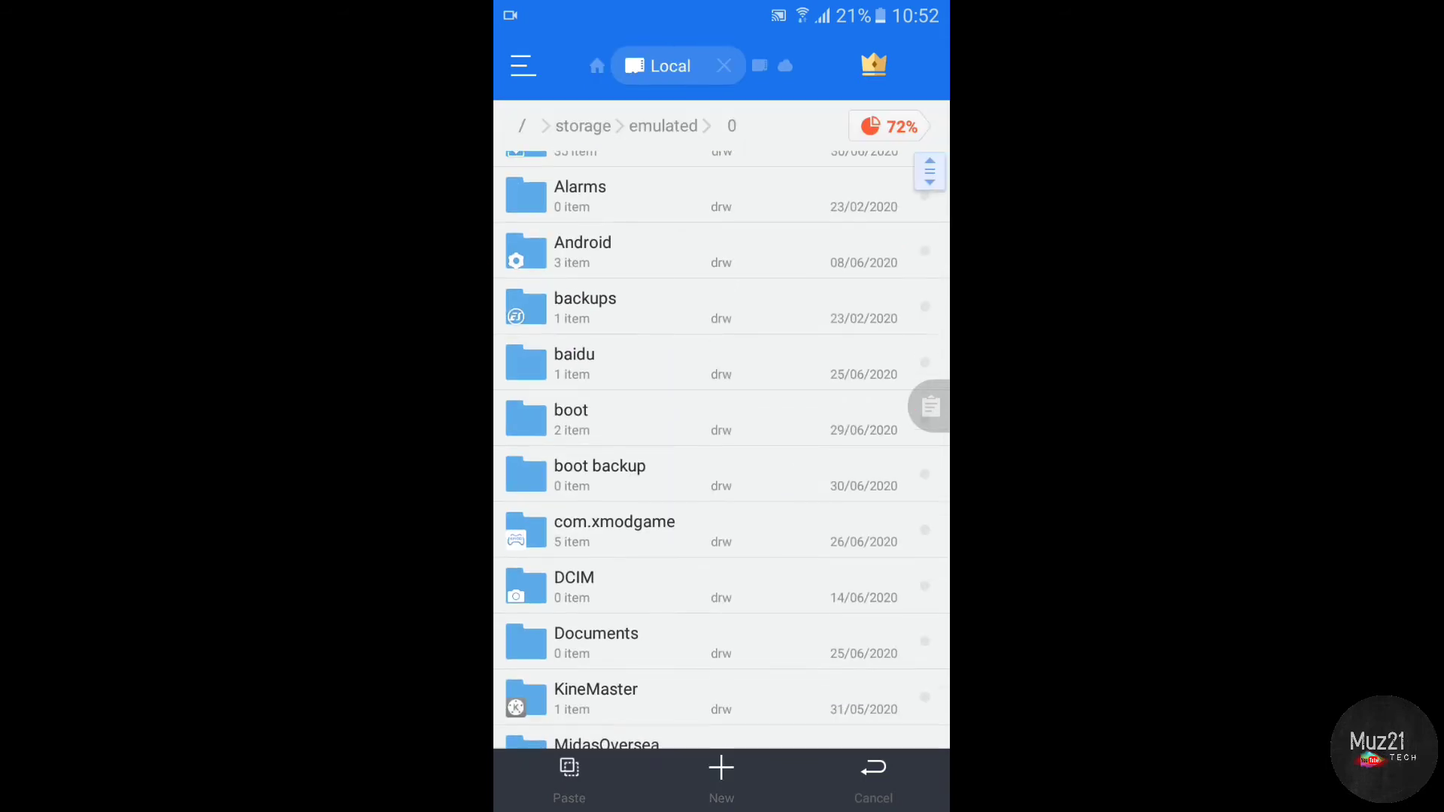
left_click(569, 771)
key("Escape")
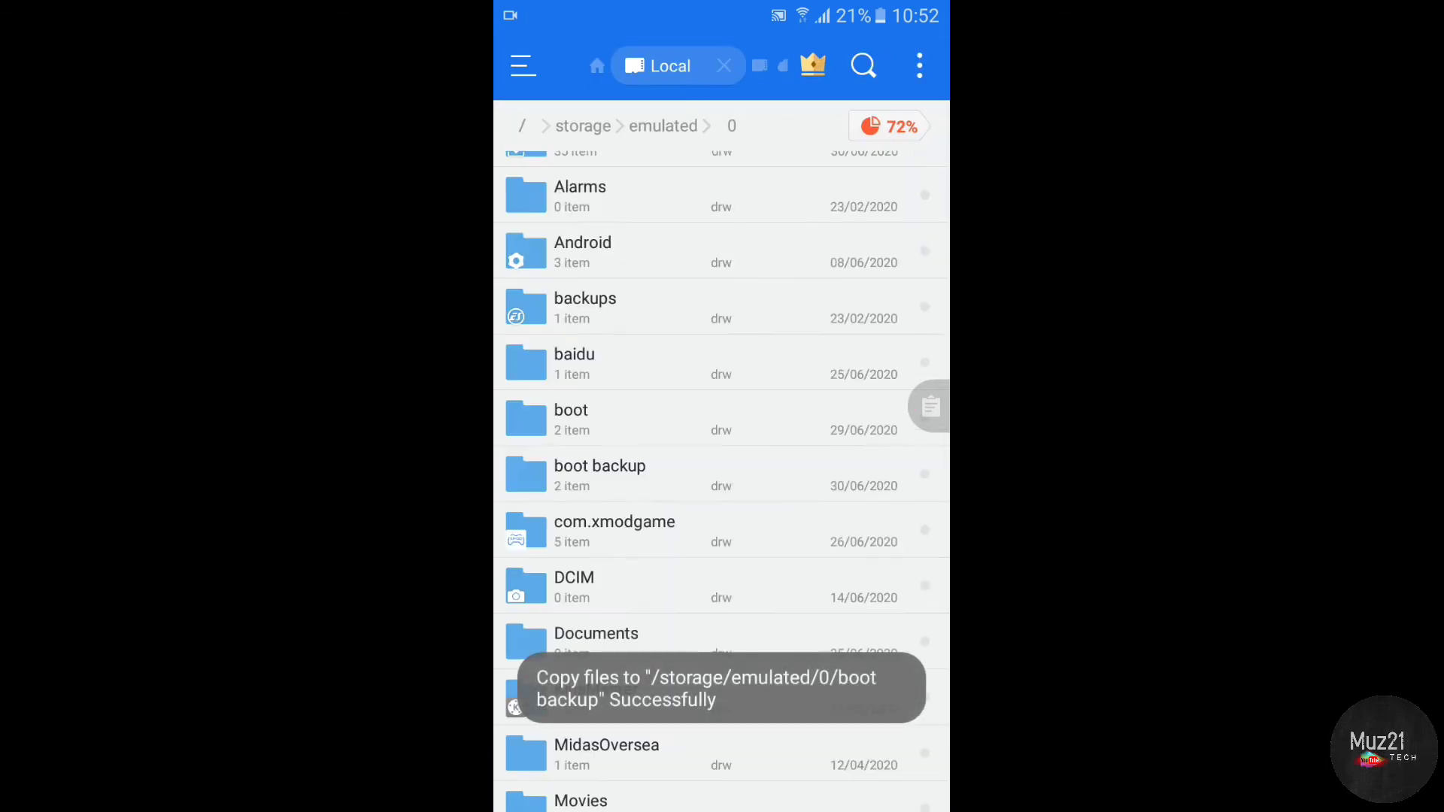
left_click_drag(722, 602, 722, 376)
Copy the new bootsamsung.qmg and bootsamsungloop.qmg from the muz21 boot folder.
left_click(677, 484)
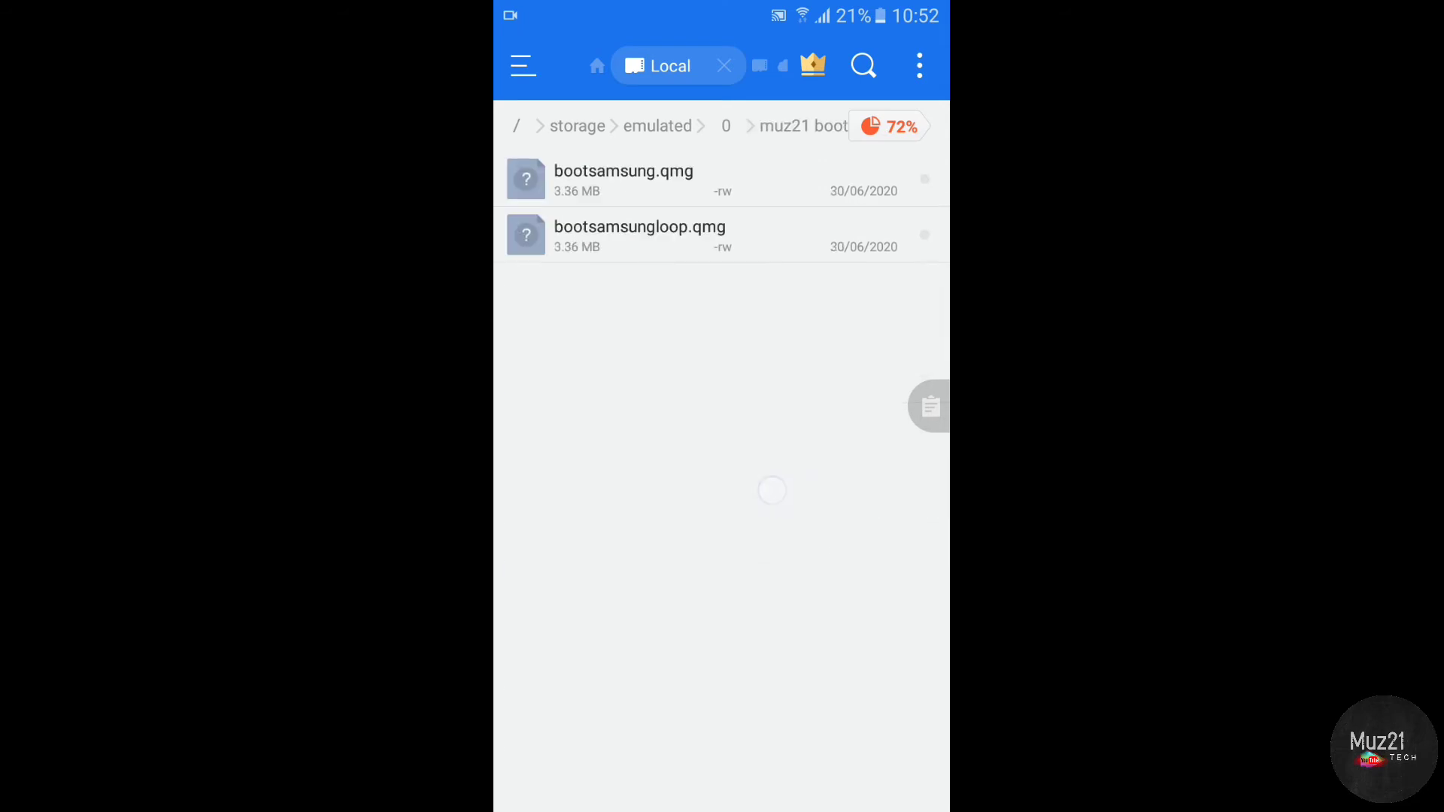
left_click(831, 244)
left_click(625, 179)
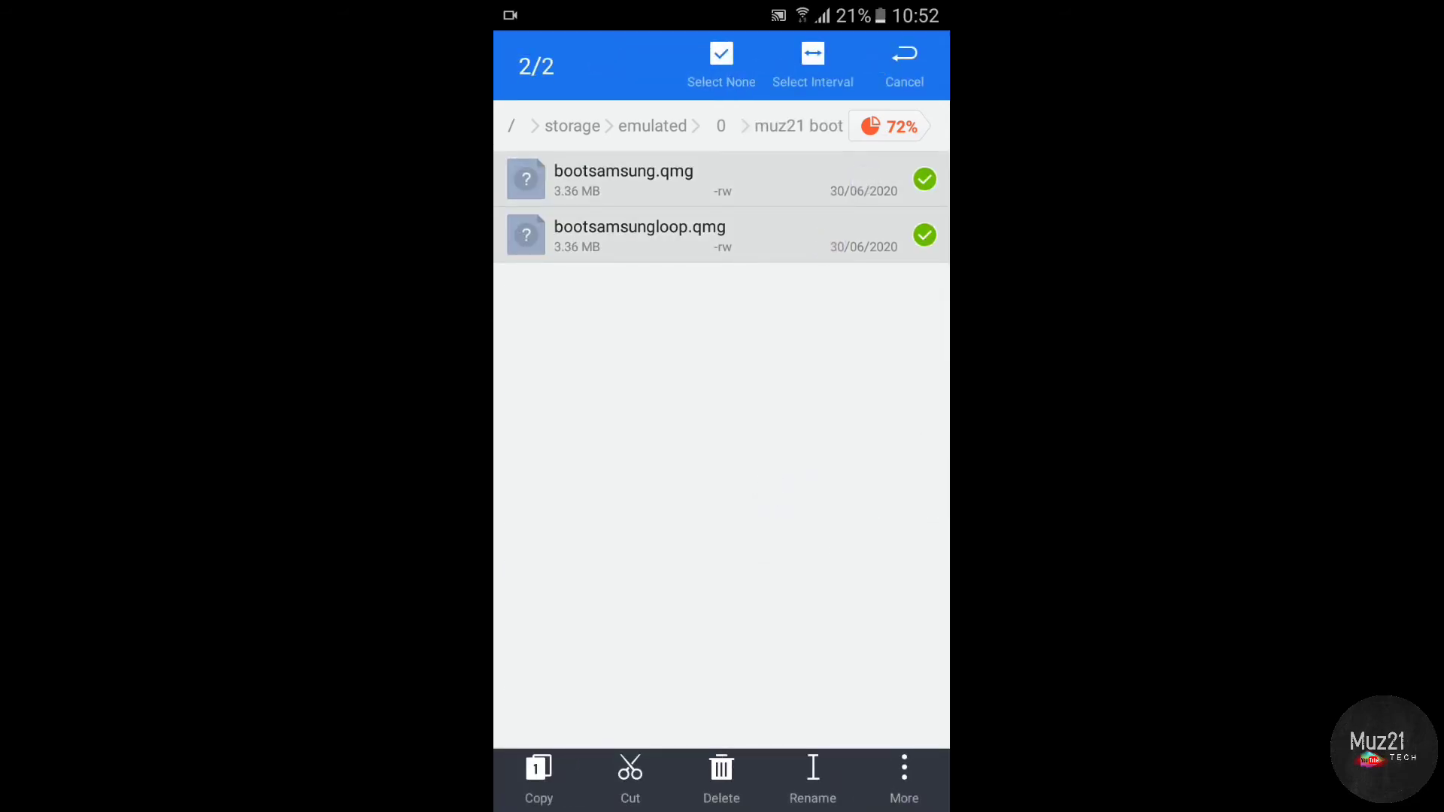
left_click(538, 775)
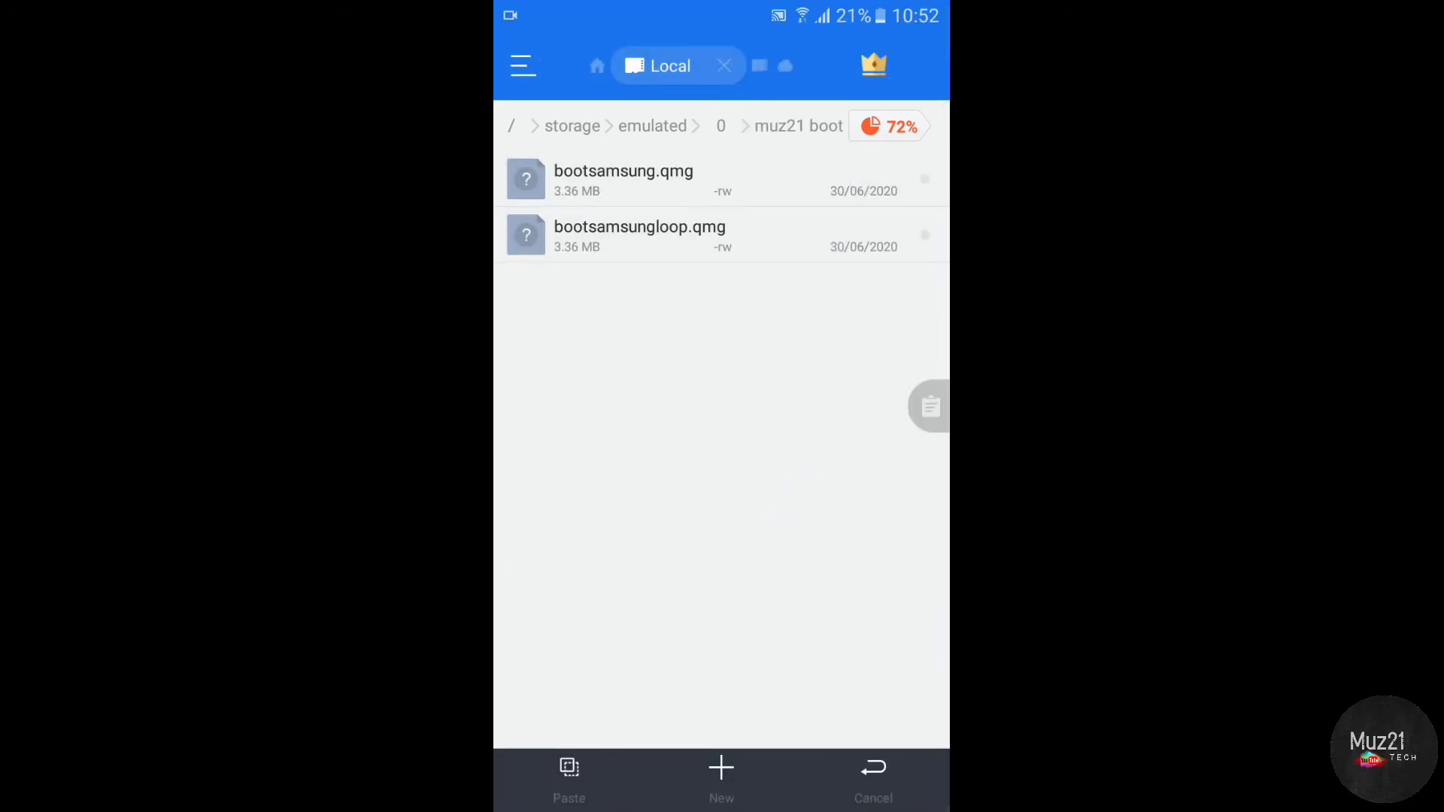
Paste both files into /system/media, overwriting the existing ones with Apply to all.
left_click(512, 126)
left_click_drag(825, 540, 863, 229)
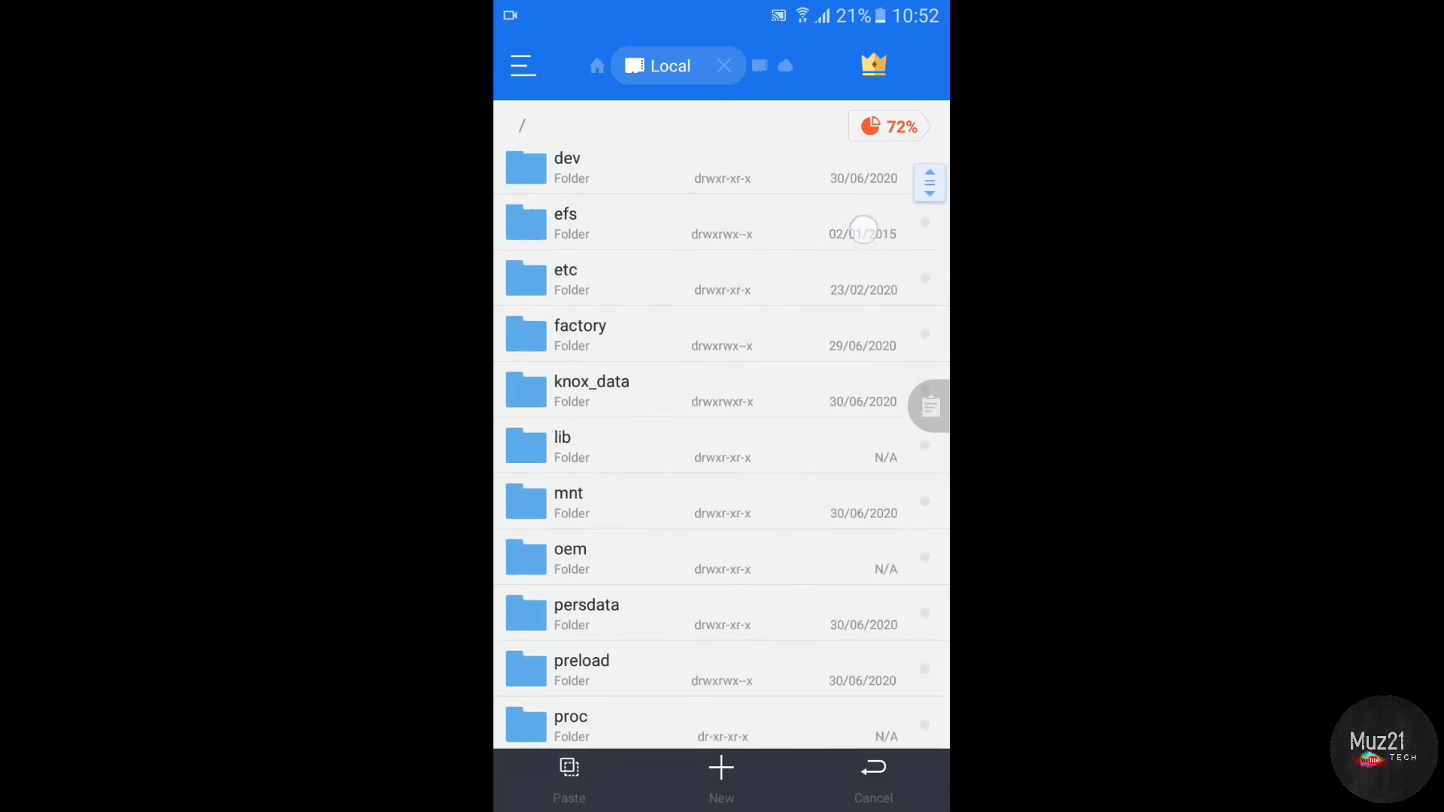
left_click_drag(767, 695, 835, 376)
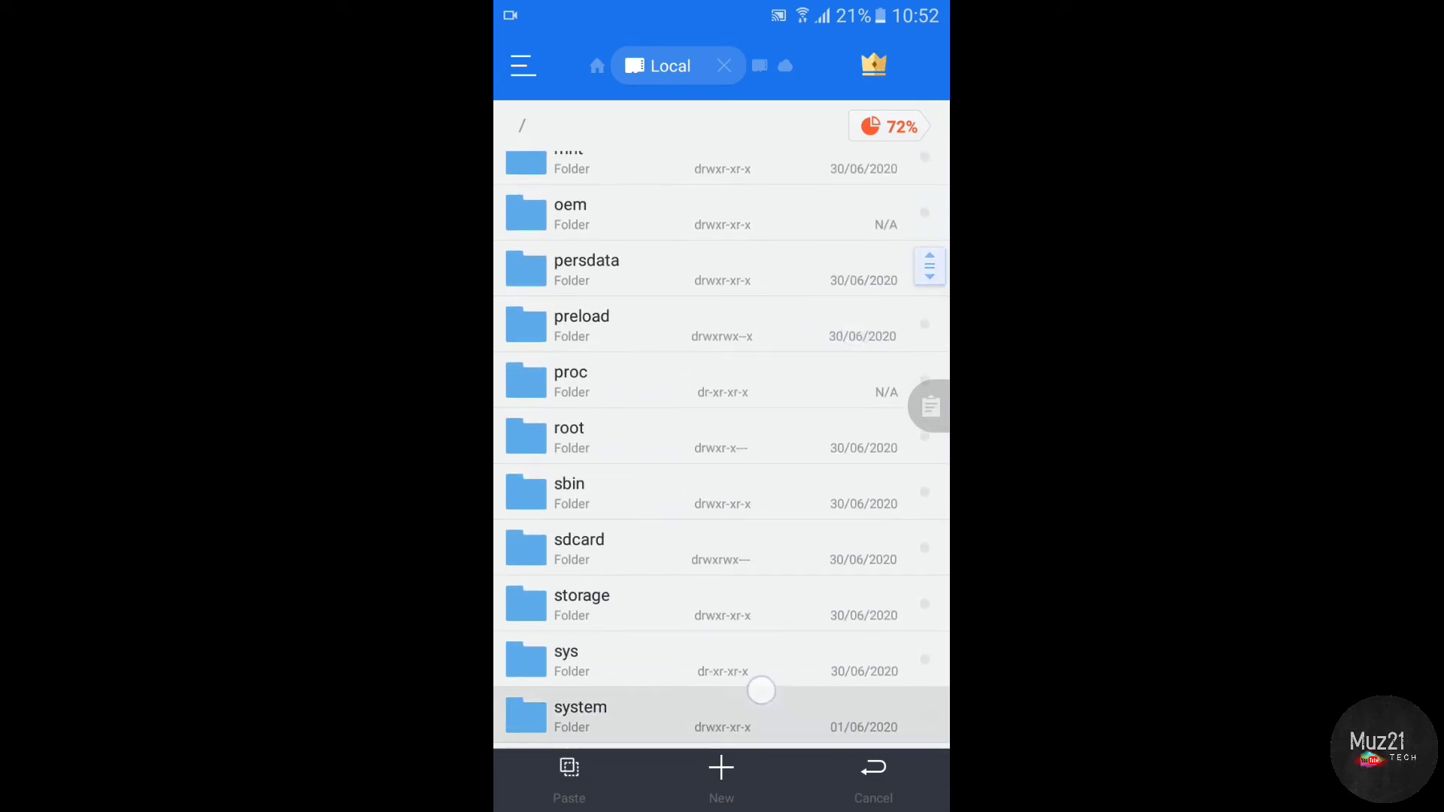
left_click_drag(760, 687, 819, 493)
left_click(752, 662)
left_click_drag(838, 703, 838, 477)
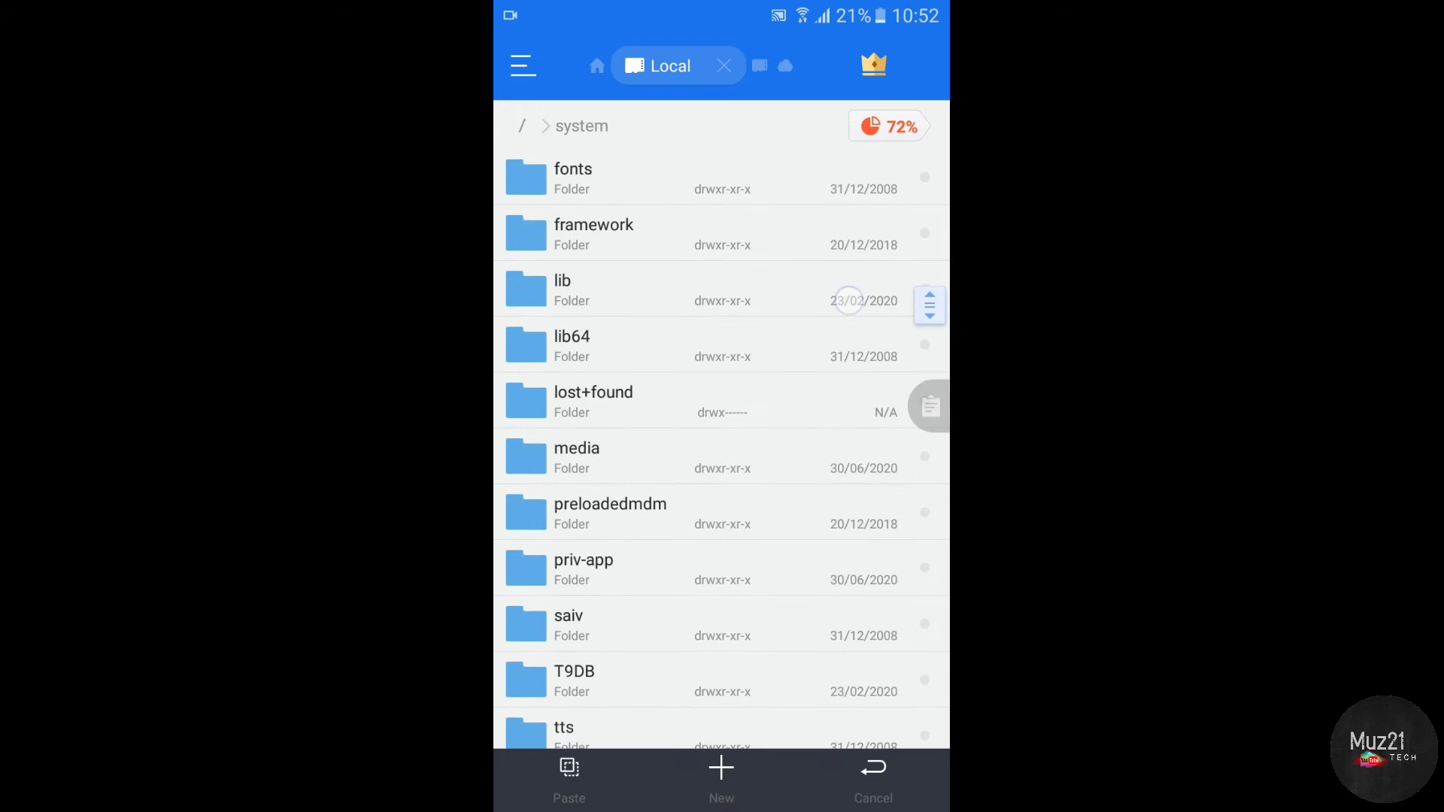
left_click_drag(749, 705, 750, 479)
left_click(570, 779)
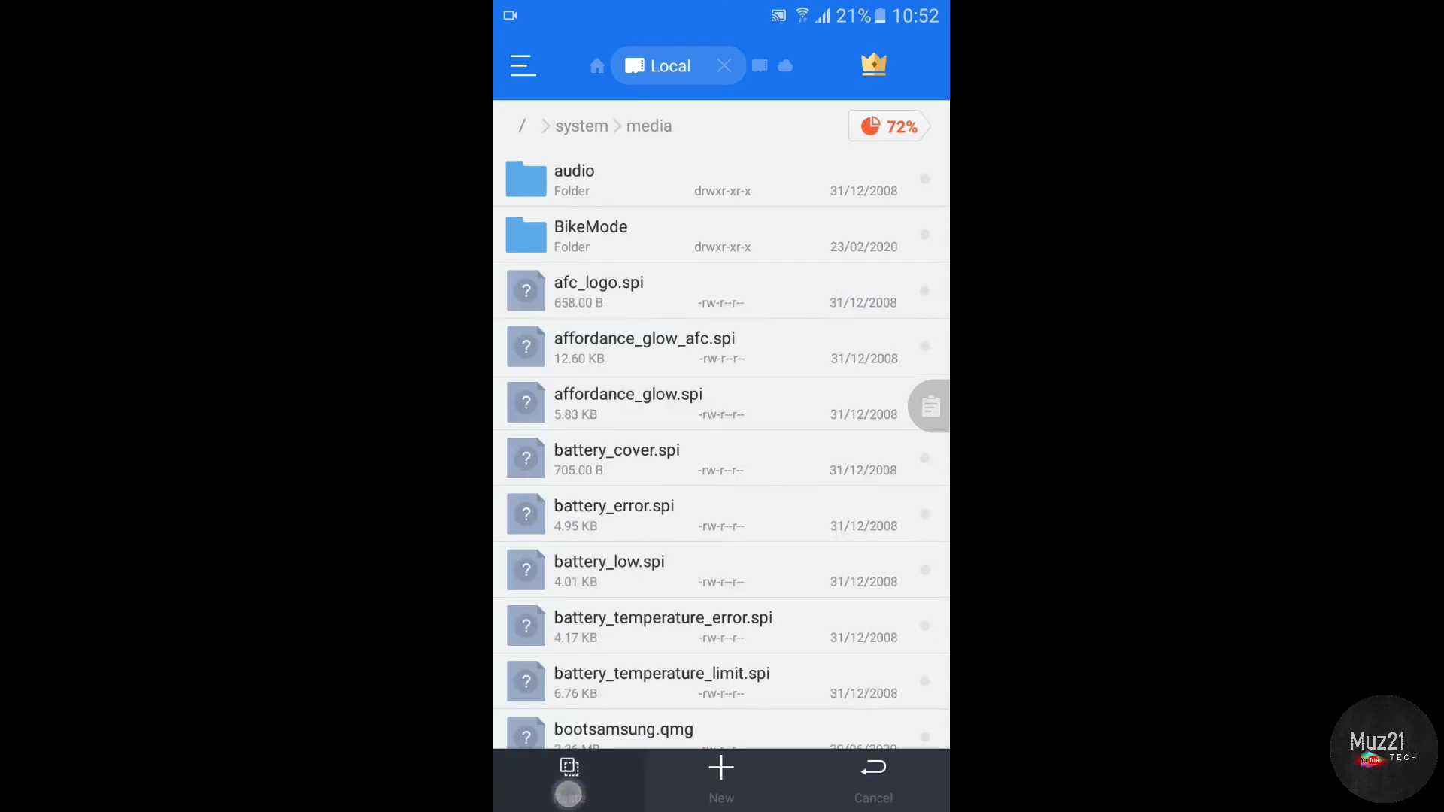
left_click(557, 583)
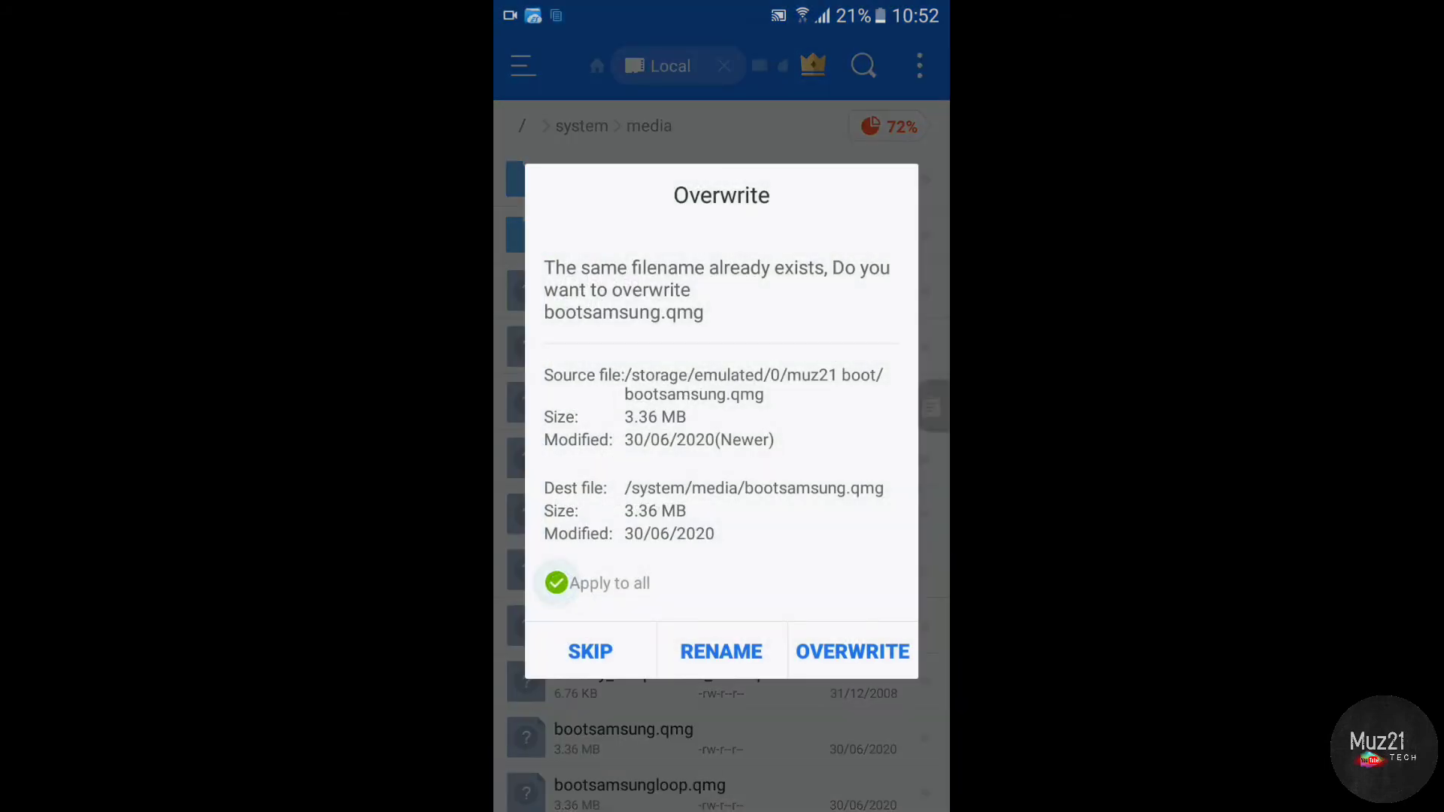
left_click(853, 651)
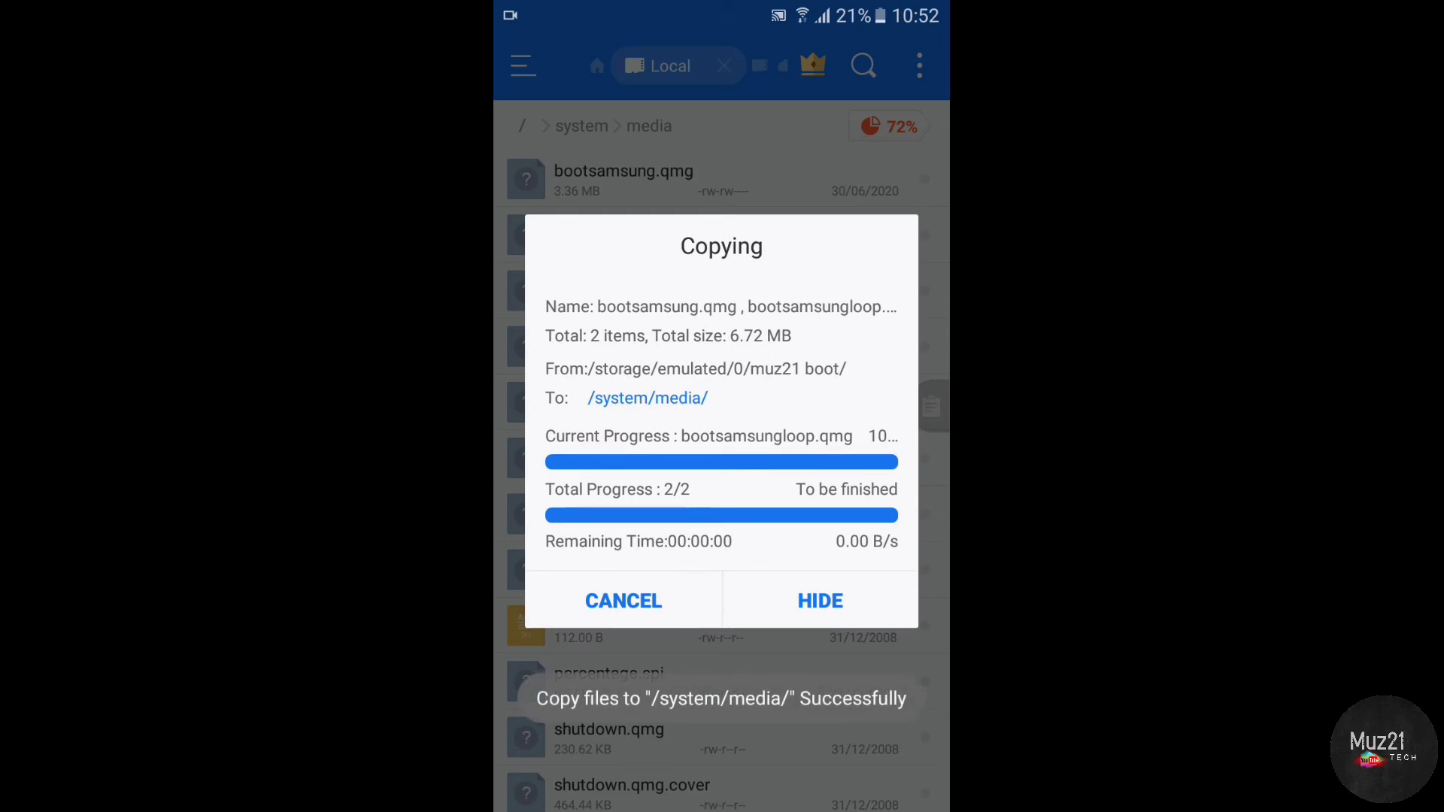
scroll(871, 515, "down", 3)
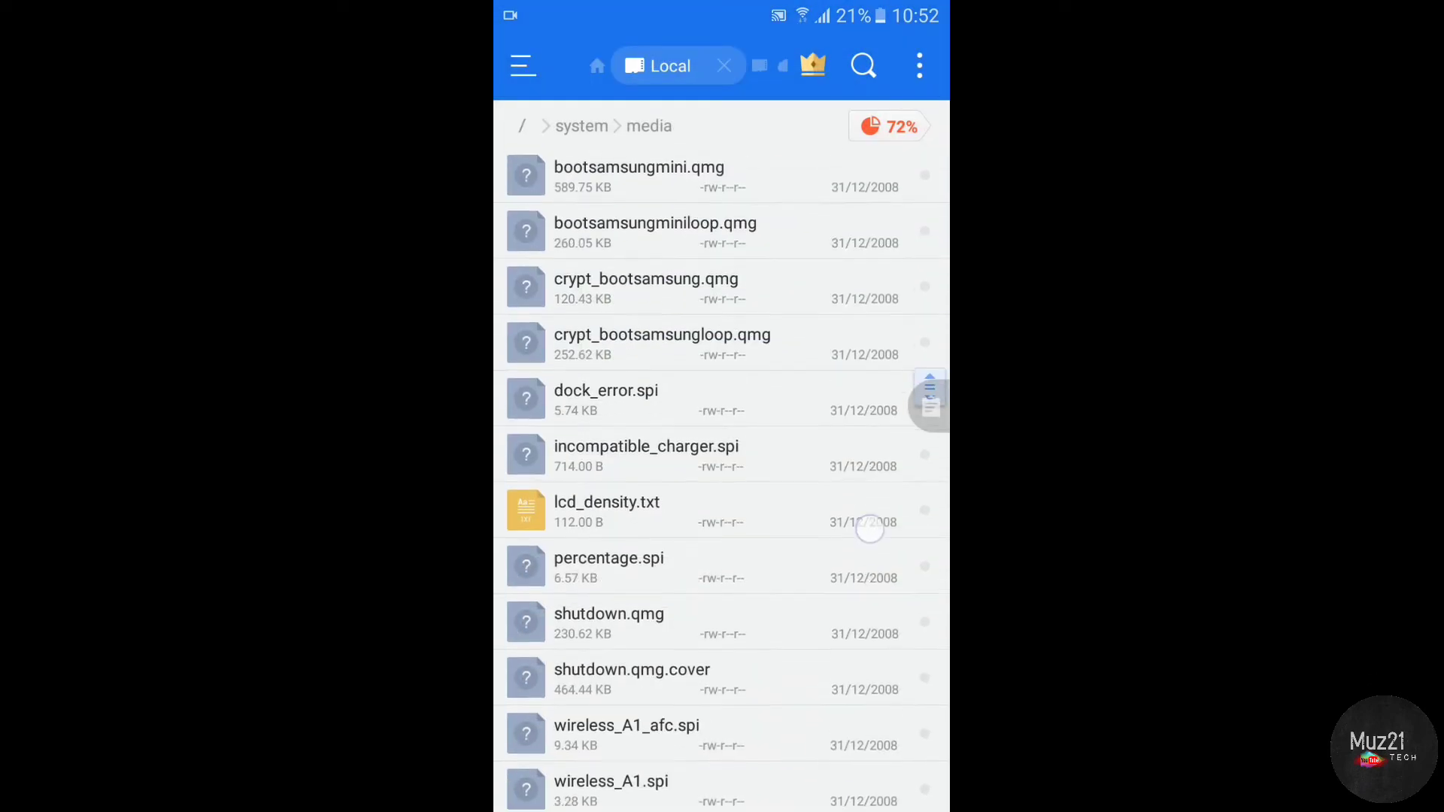
scroll(822, 683, "up", 4)
scroll(764, 532, "up", 3)
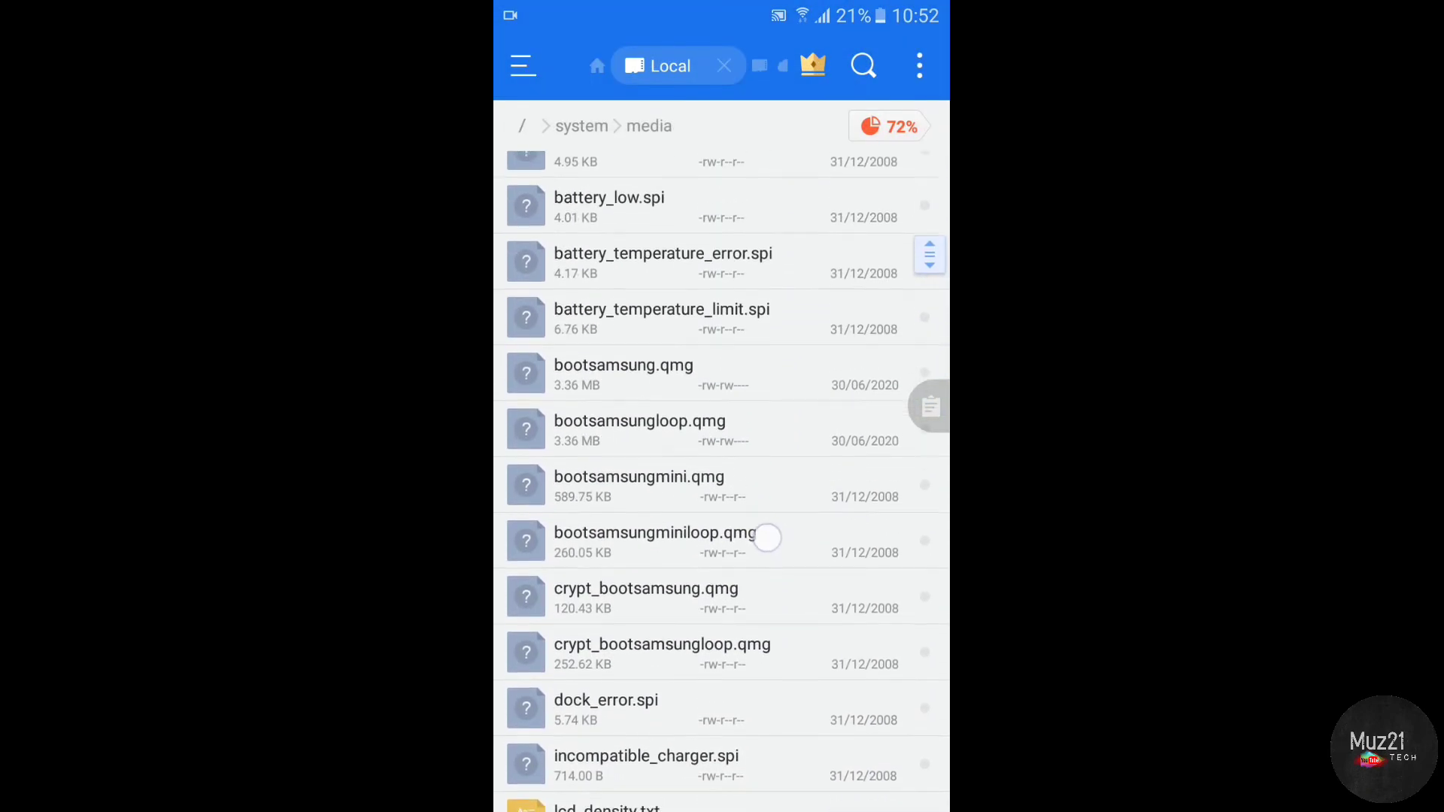
Set bootsamsung.qmg's permissions to rw-r--r-- in its Properties.
left_click(825, 377)
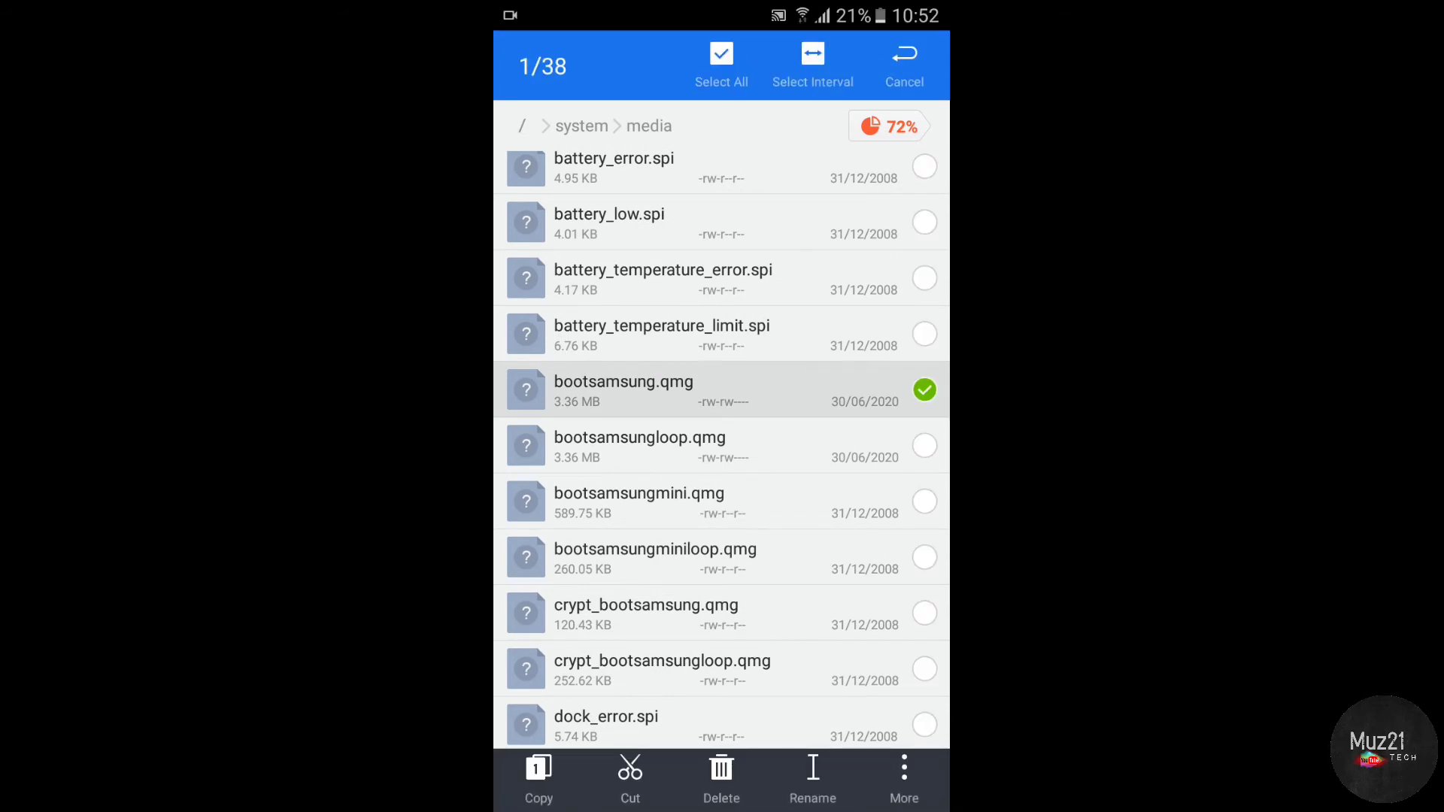
left_click(904, 774)
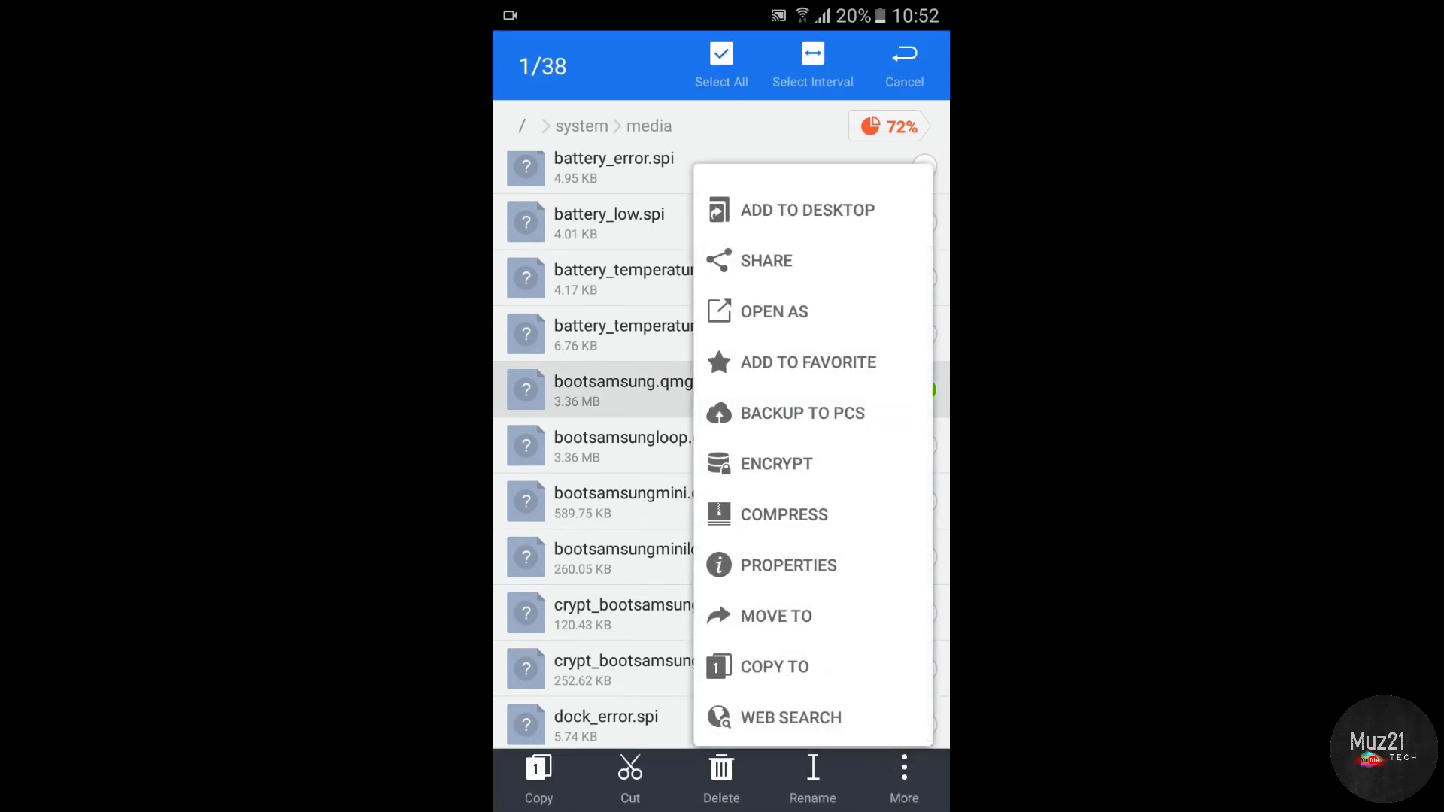
left_click(788, 565)
left_click(838, 524)
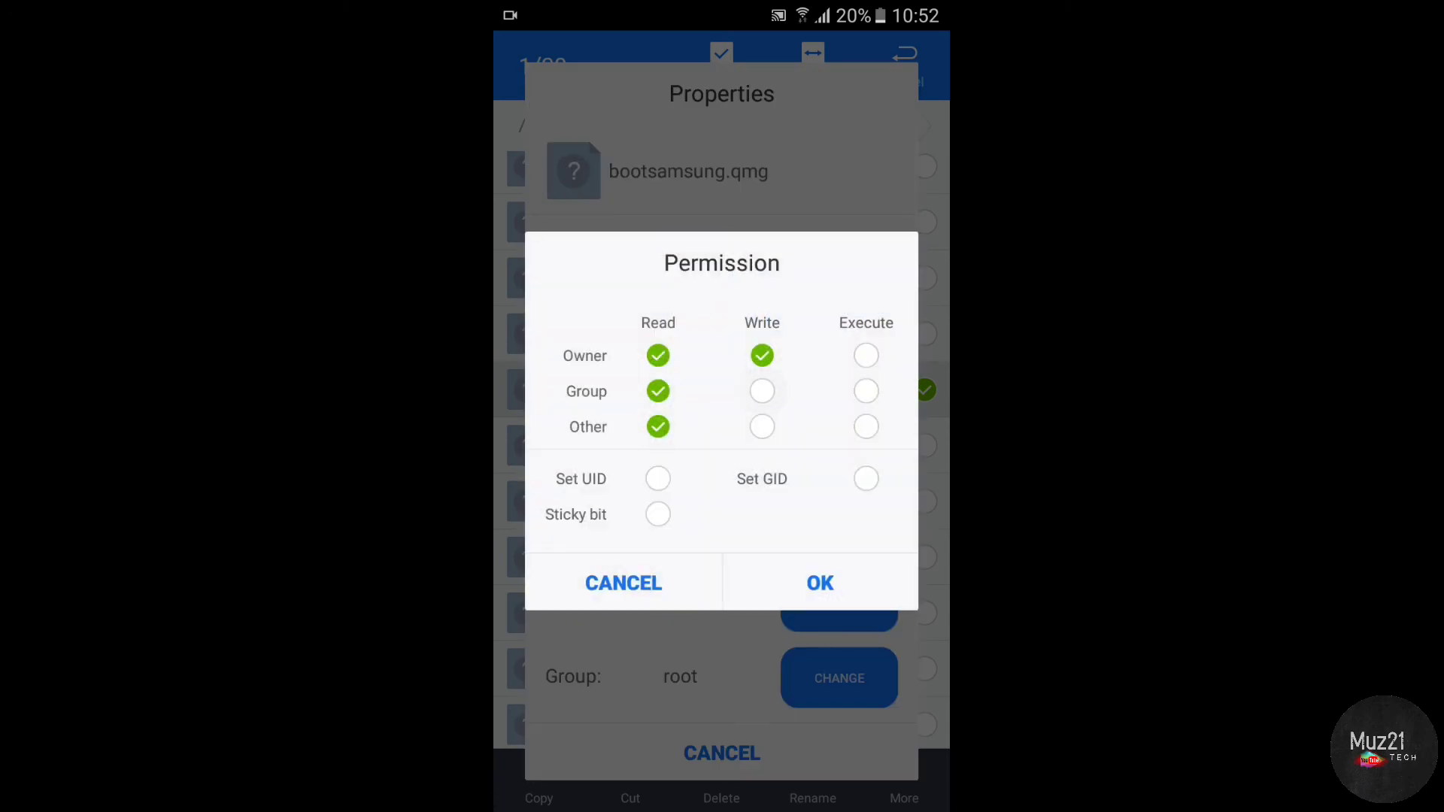
left_click(820, 583)
left_click(721, 752)
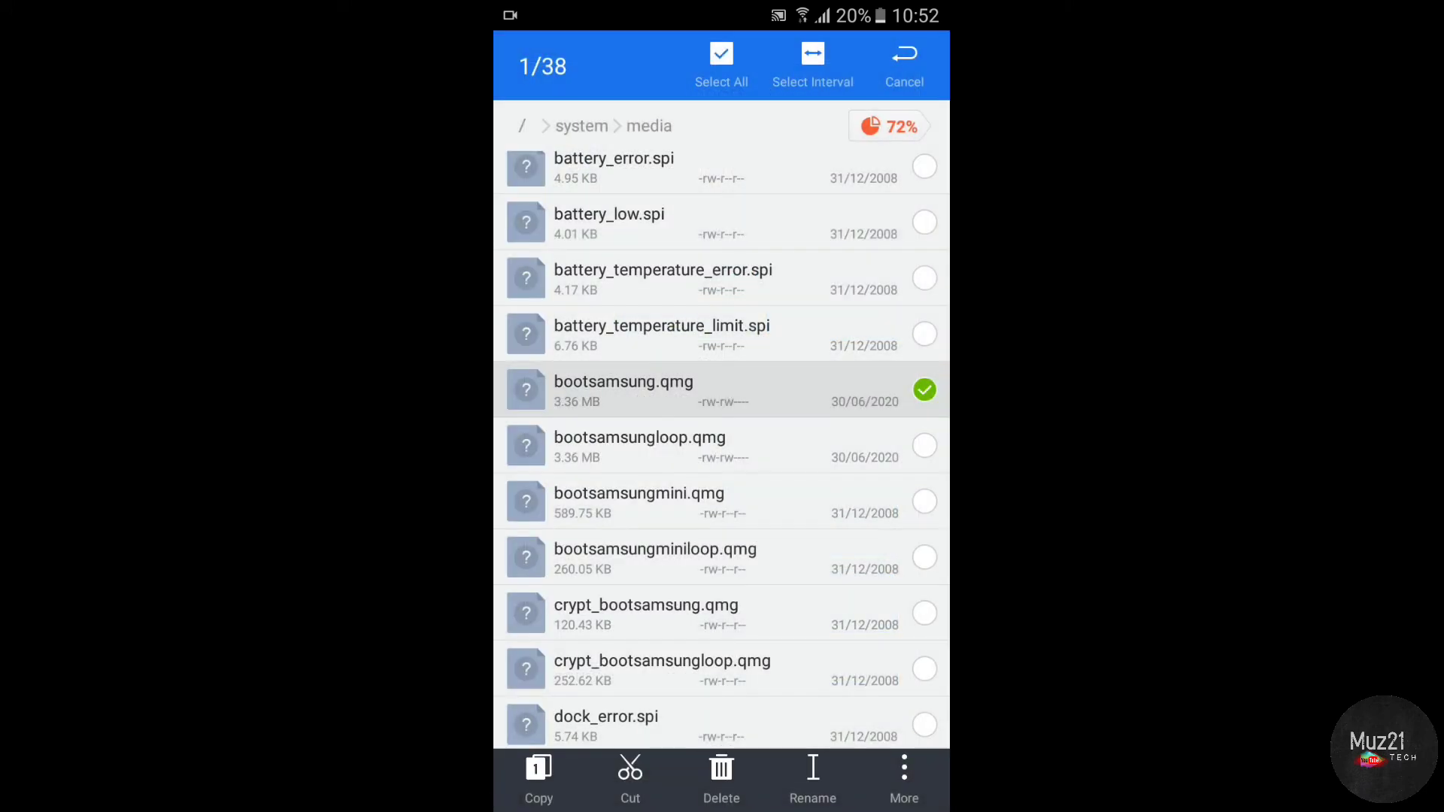
Set bootsamsungloop.qmg's permissions to rw-r--r--, removing group write and adding other read.
left_click(924, 445)
left_click(924, 389)
left_click(904, 774)
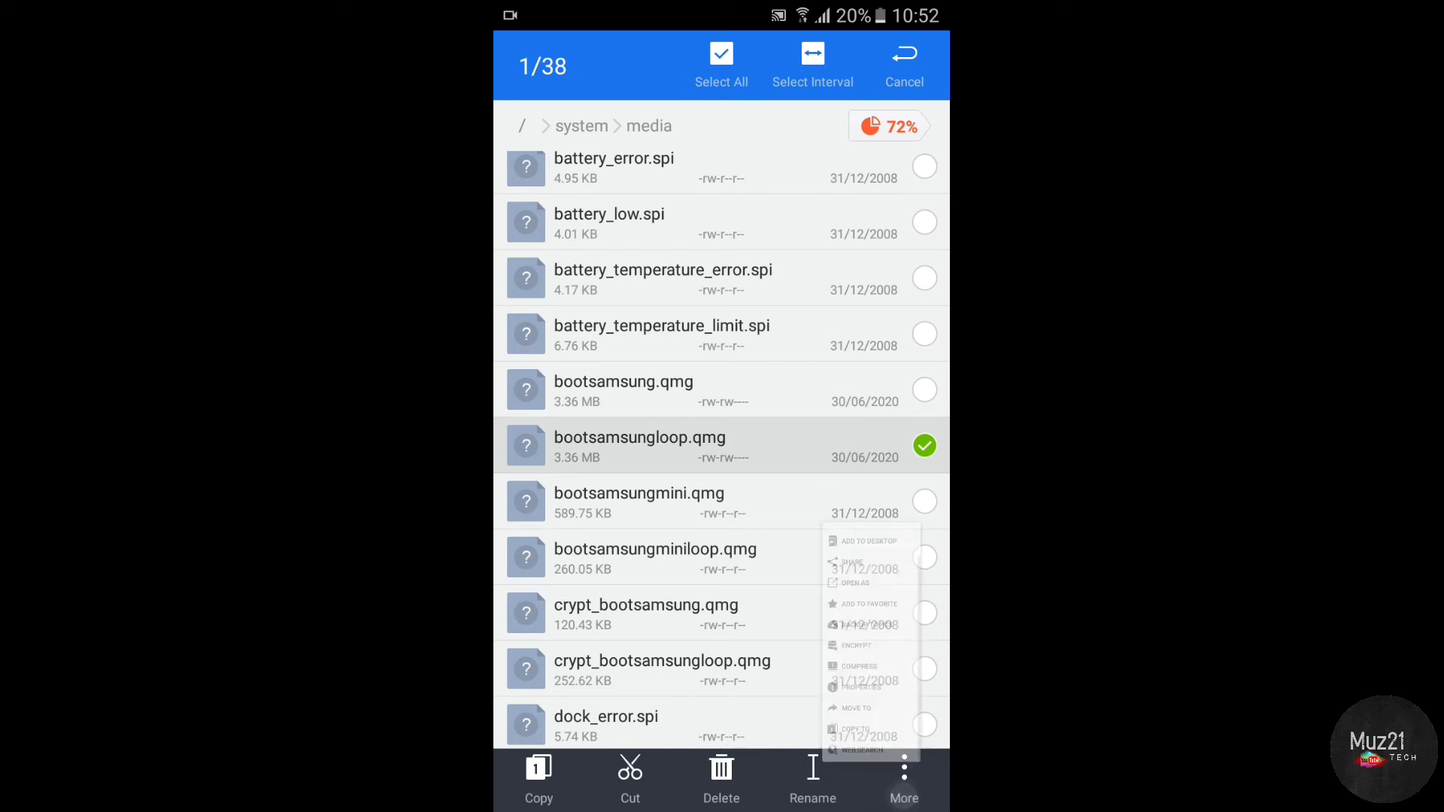
left_click(788, 565)
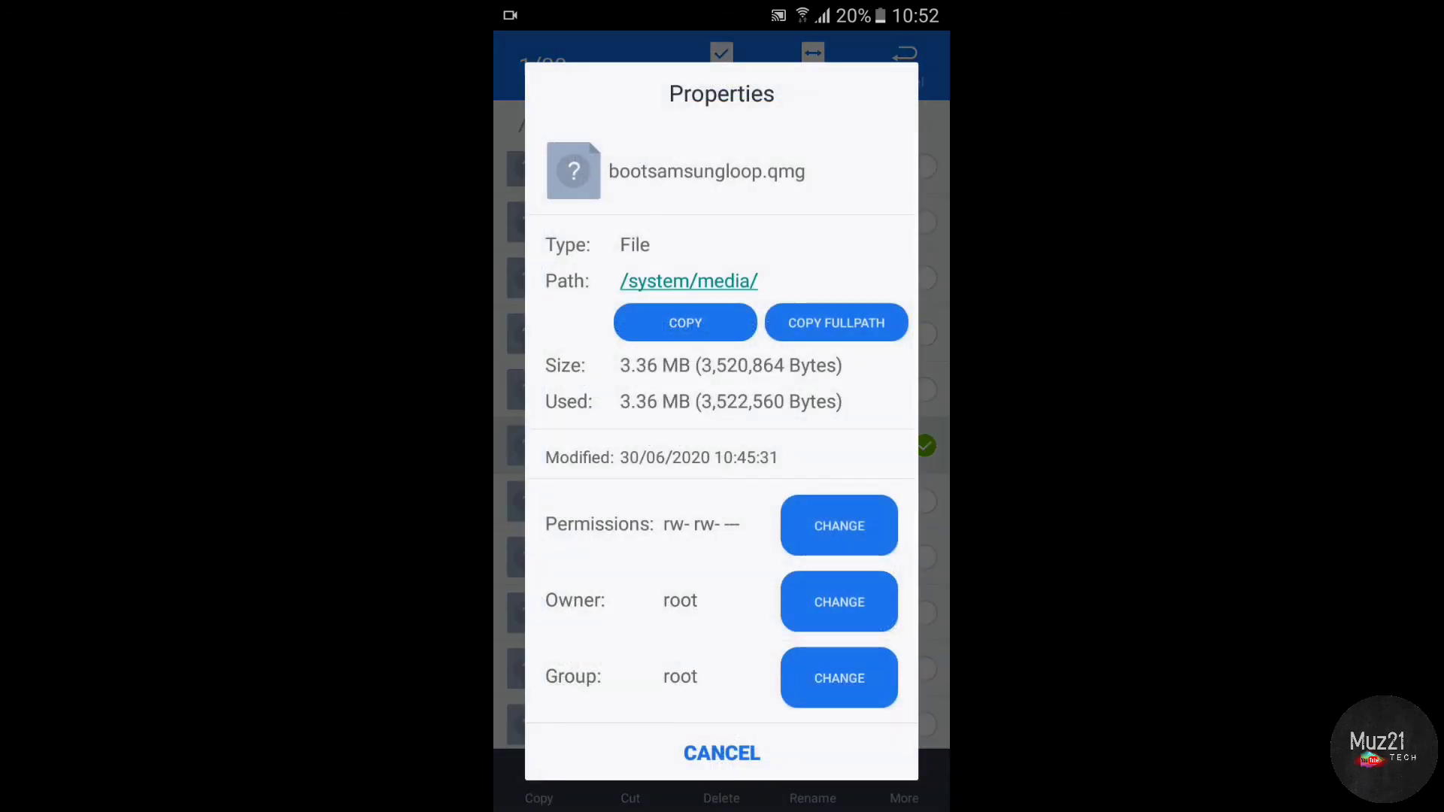
left_click(839, 526)
left_click(762, 391)
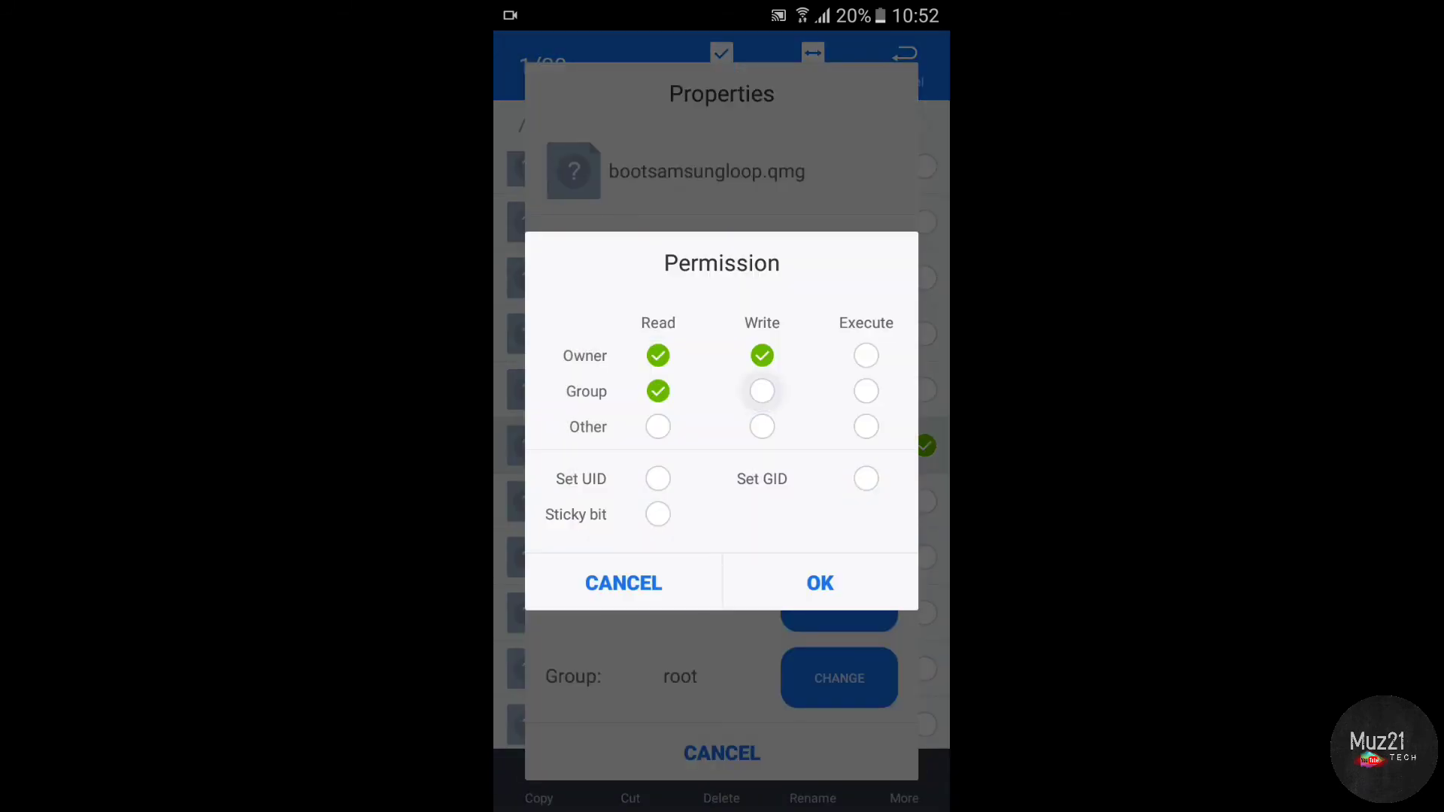
left_click(658, 426)
left_click(819, 583)
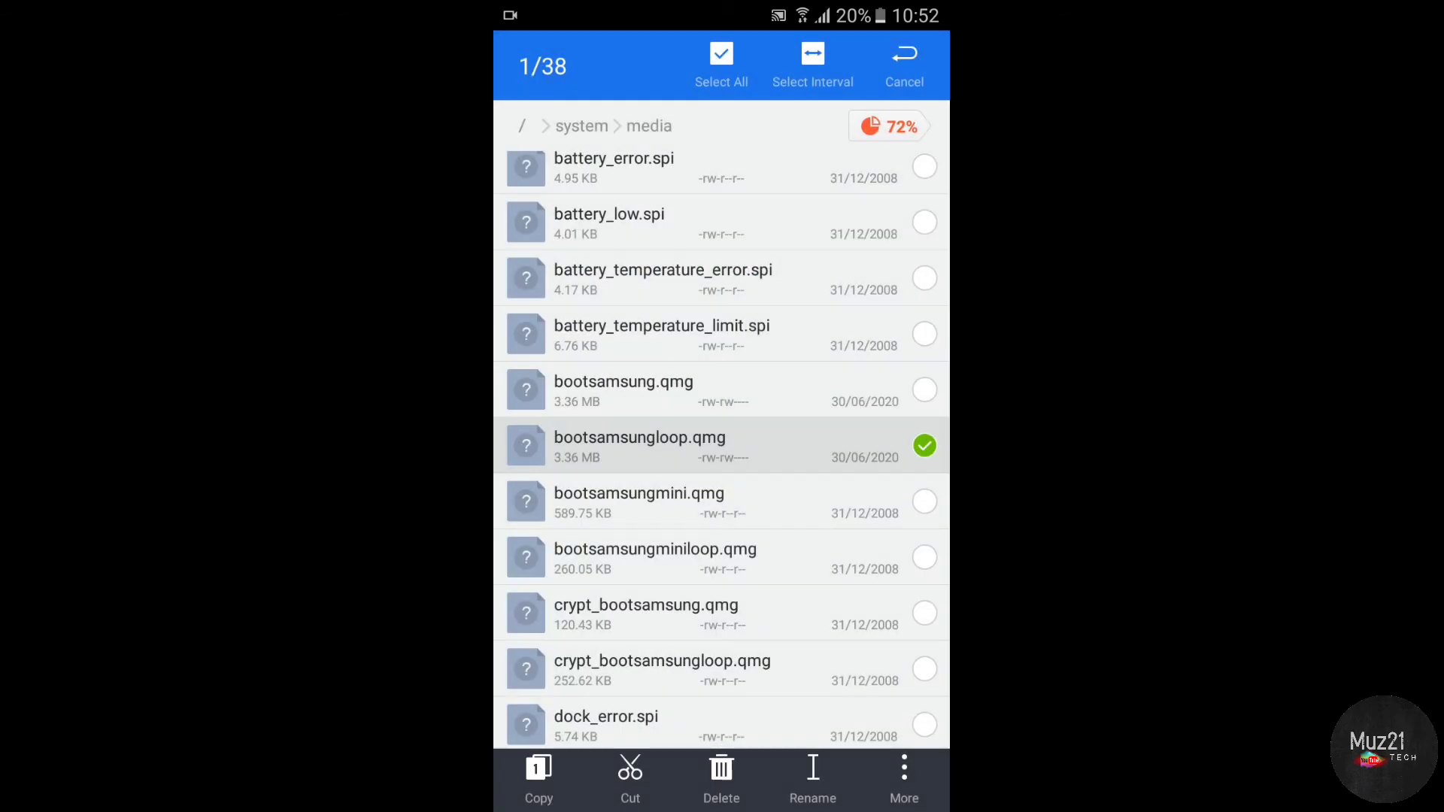
key("Escape")
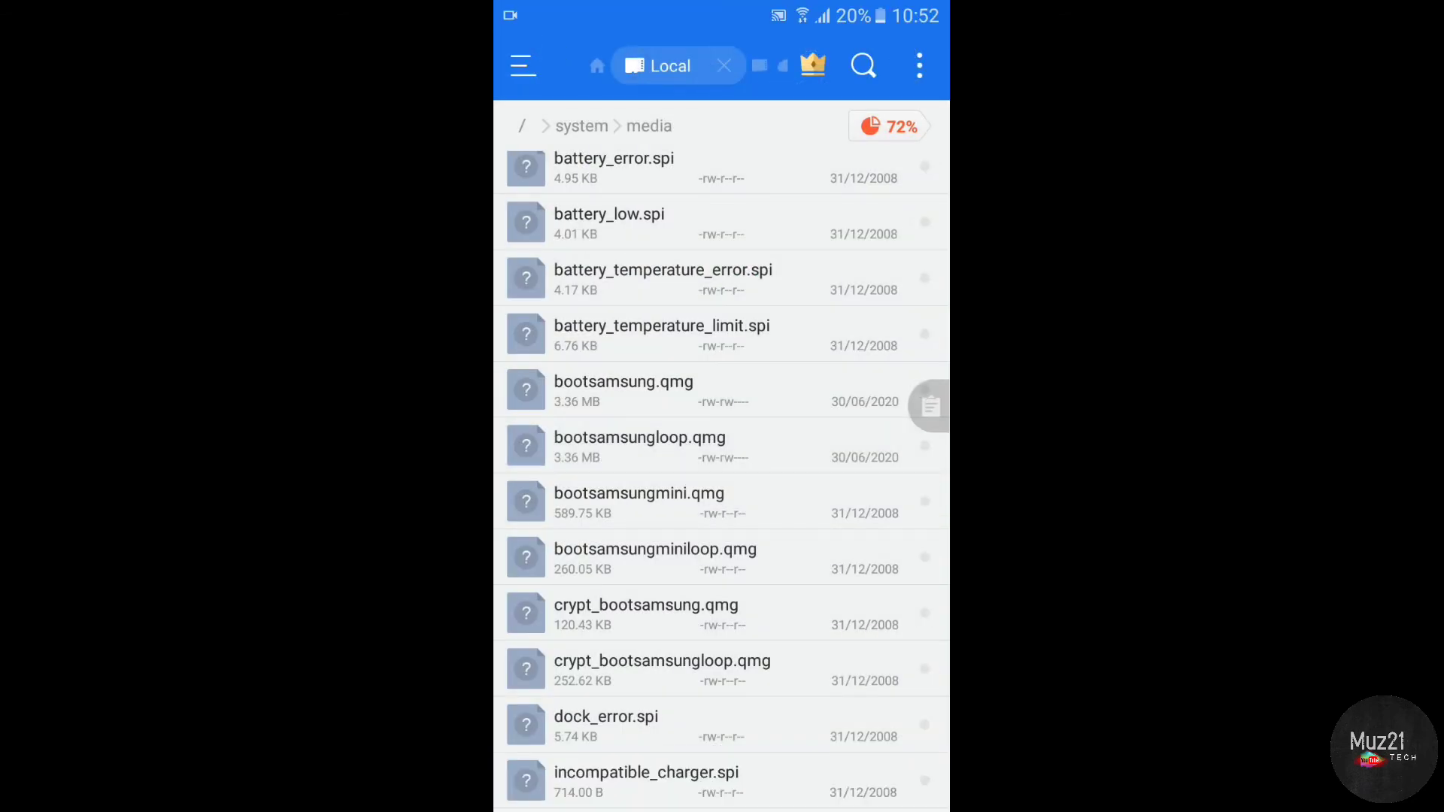
Back out to the ES home screen, close the notification shade, and show the power menu.
key("Escape")
key("Escape")
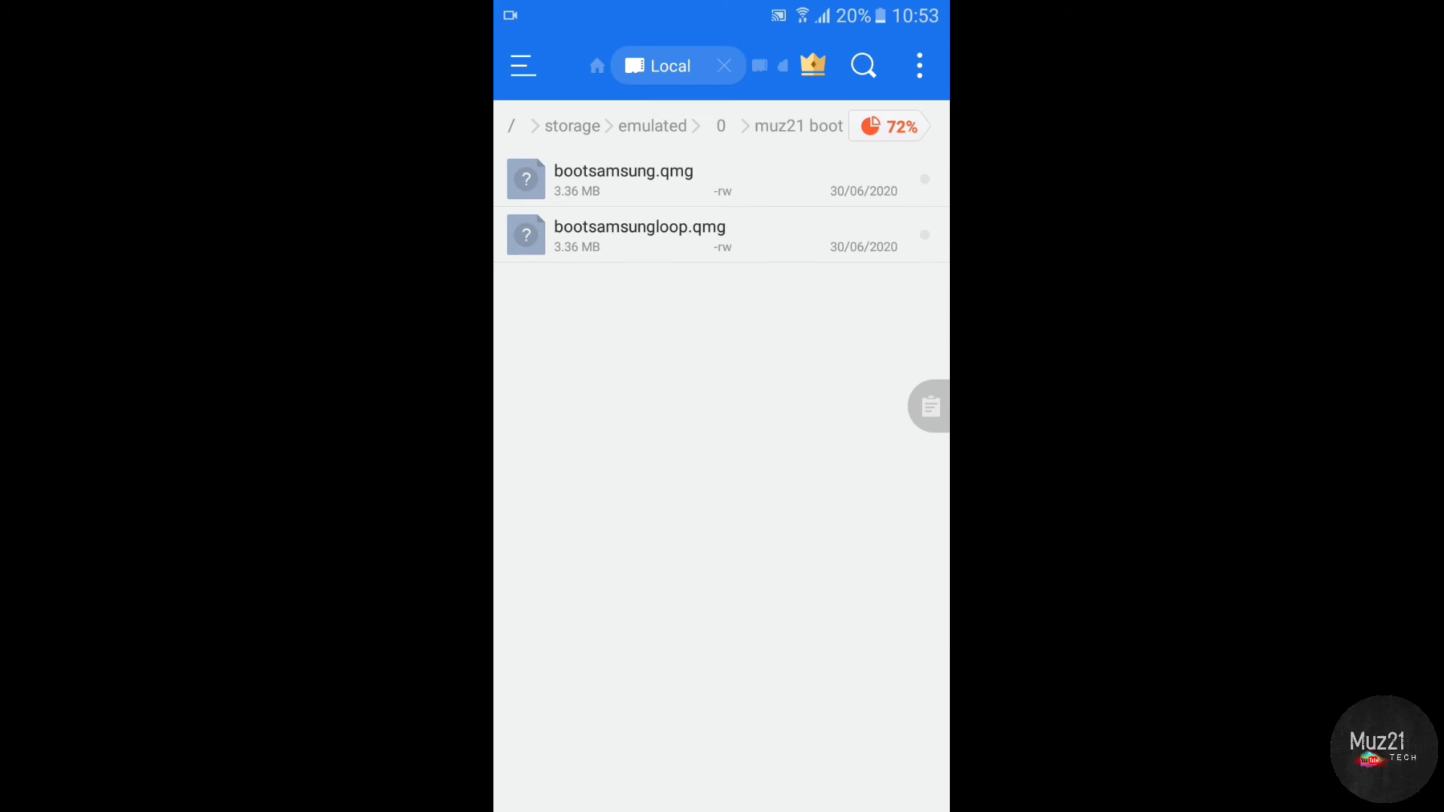
key("Escape")
key("Escape")
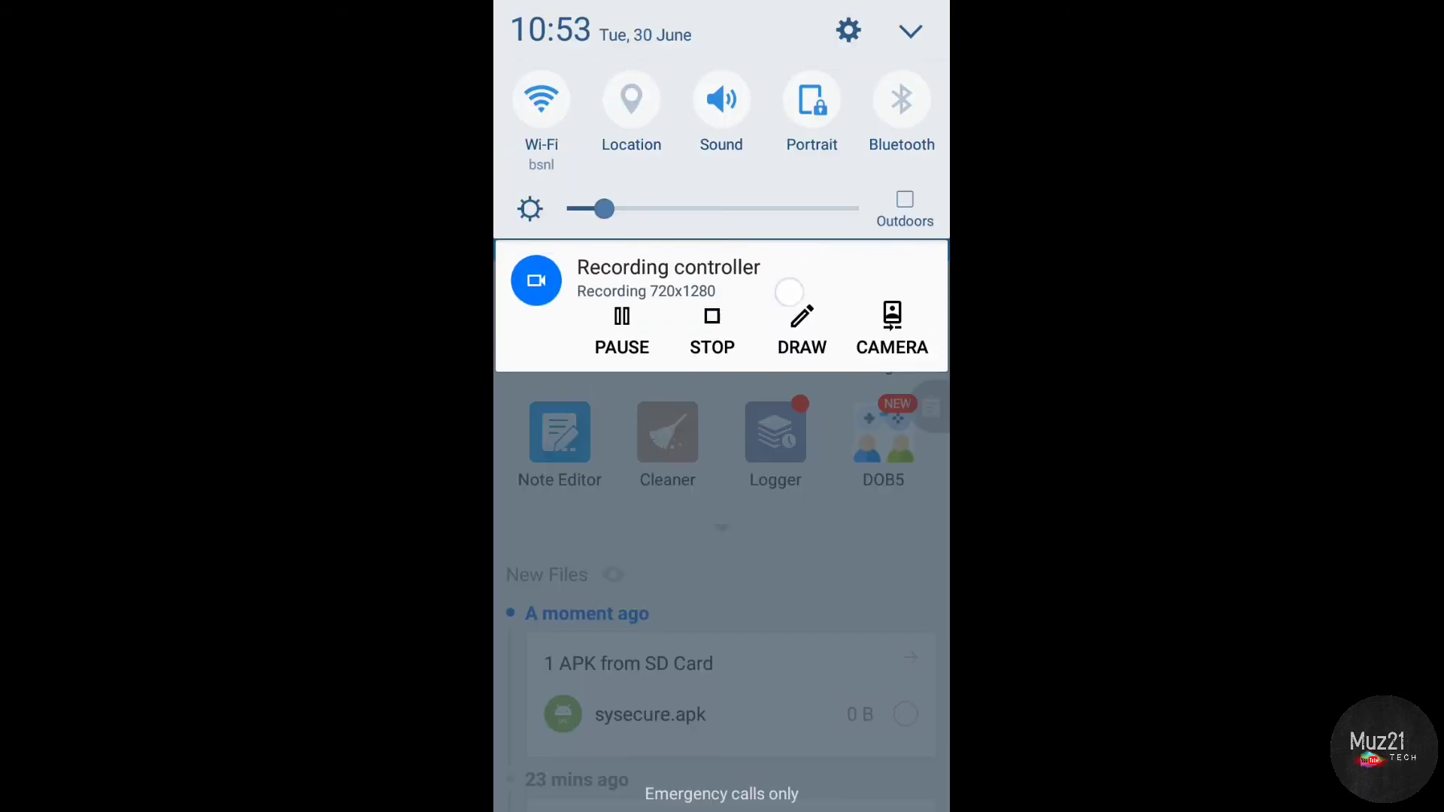
left_click_drag(836, 669, 847, 554)
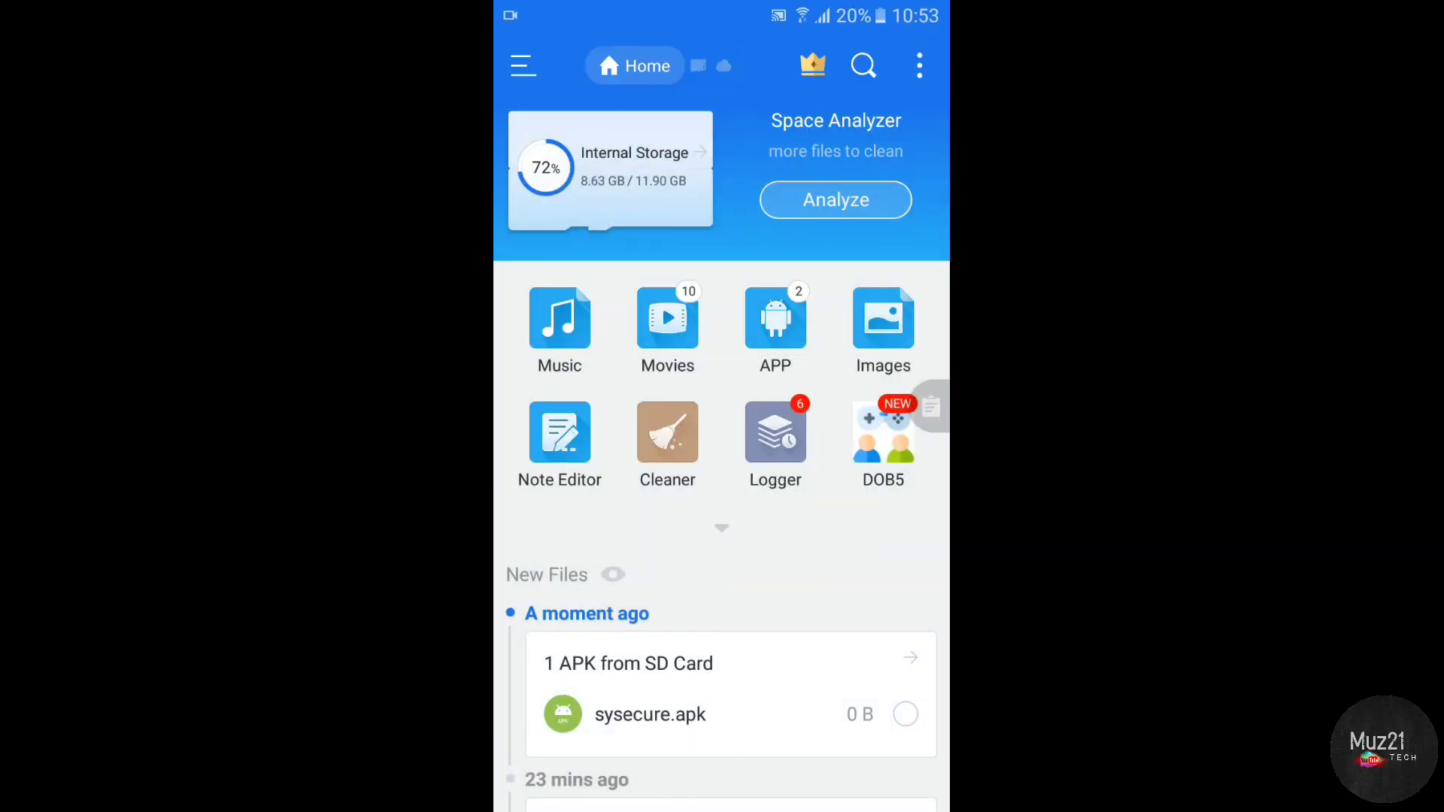
key("XF86PowerOff")
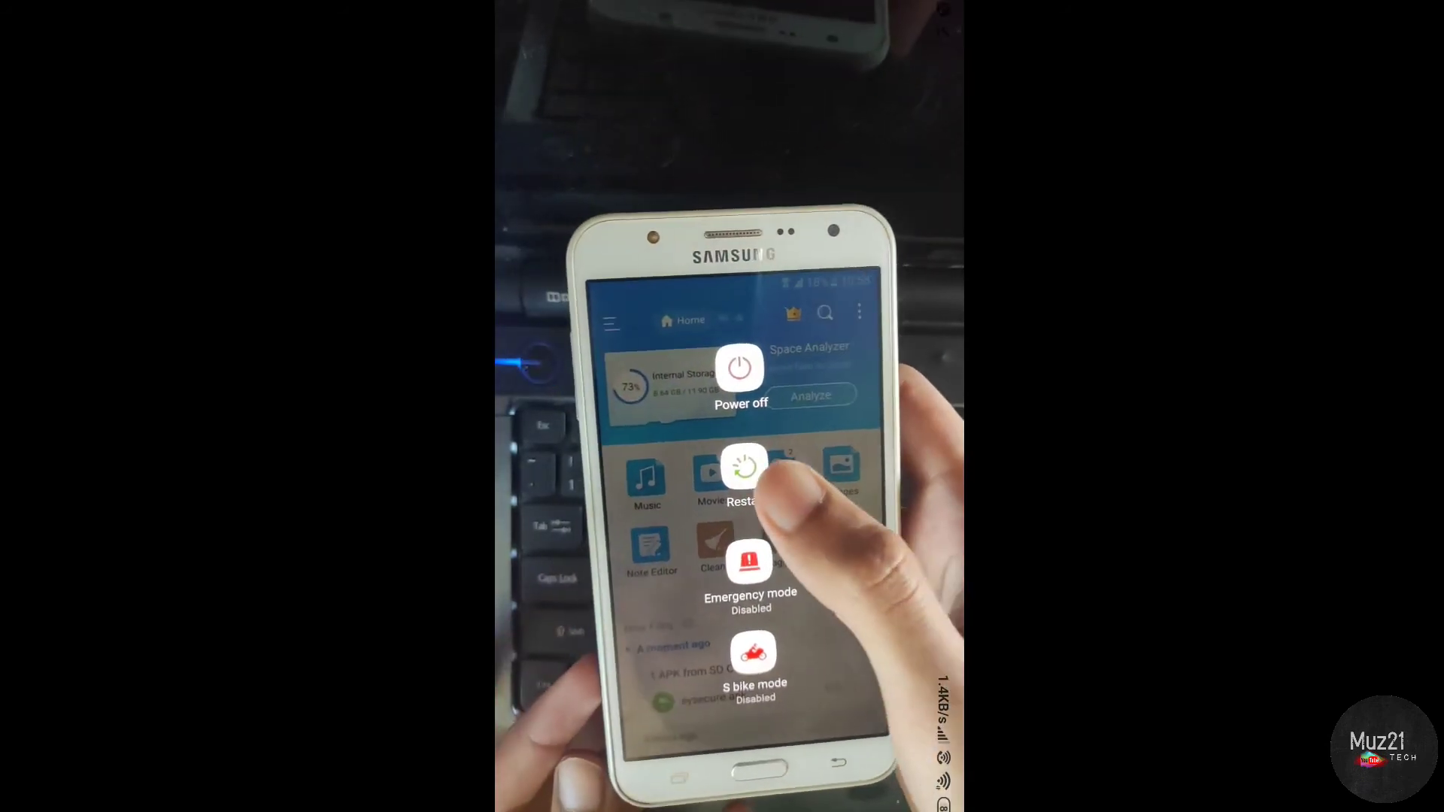
Restart the Samsung phone from the power menu, confirming so it reboots with the new boot animation.
left_click(744, 466)
left_click(737, 493)
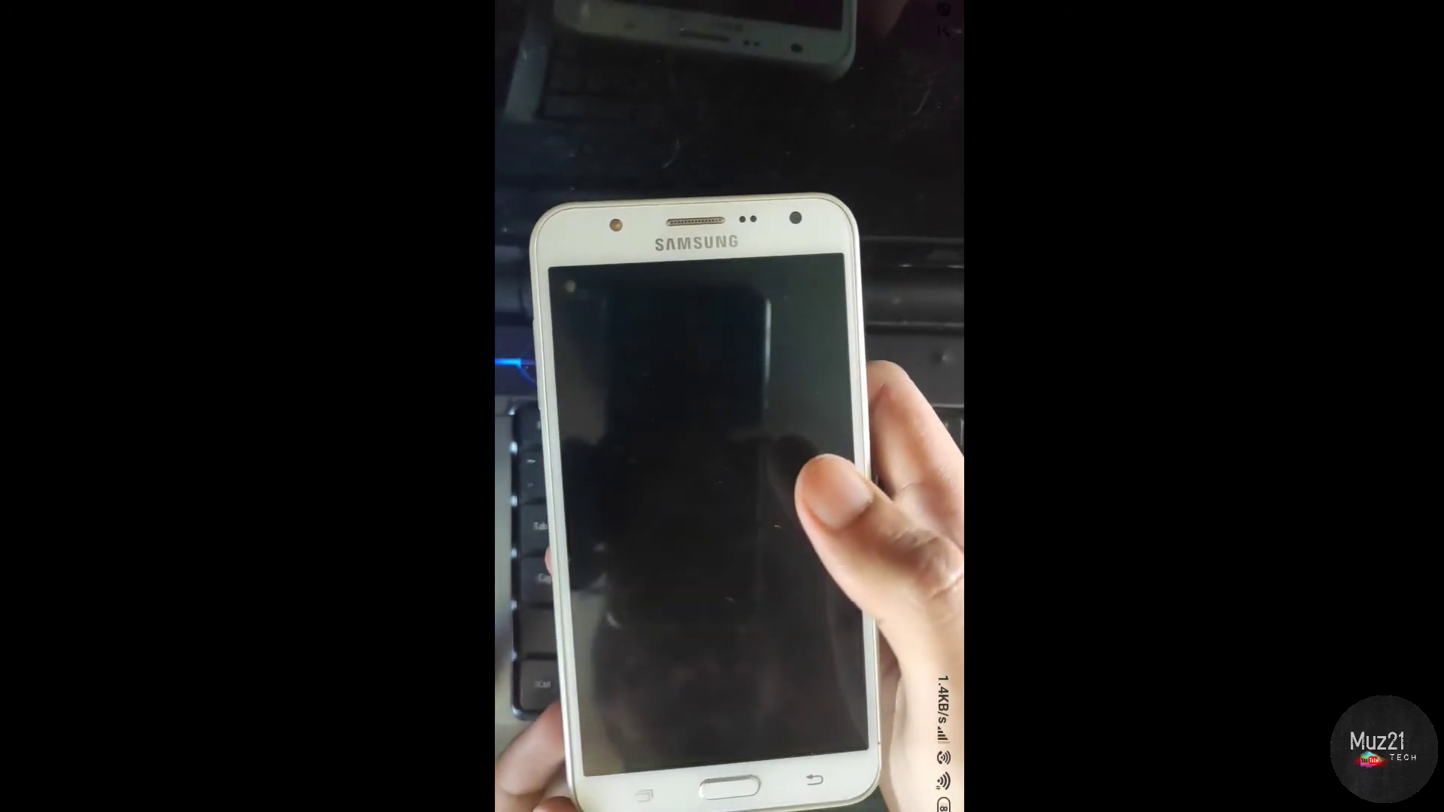